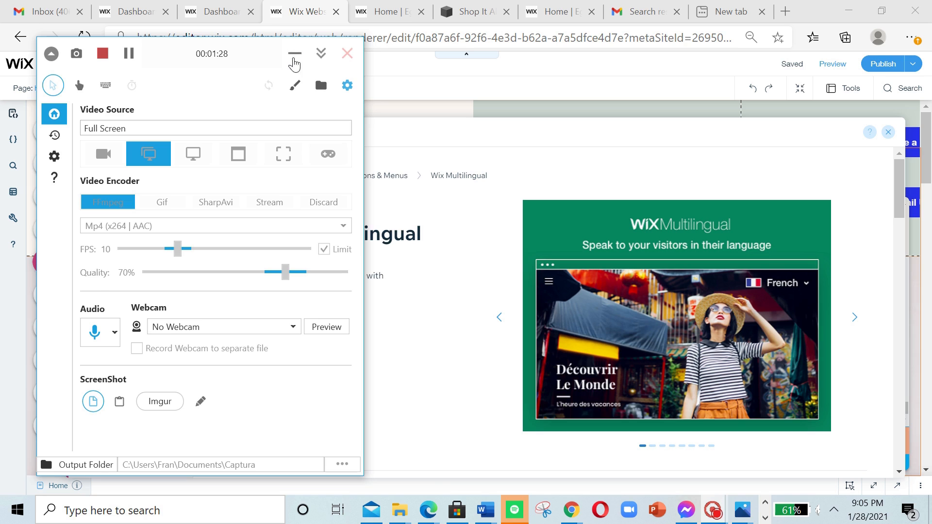
Step: Close the open app page, dismiss the upgrade pop-up and reopen the Wix App Market
left_click(294, 59)
left_click(888, 132)
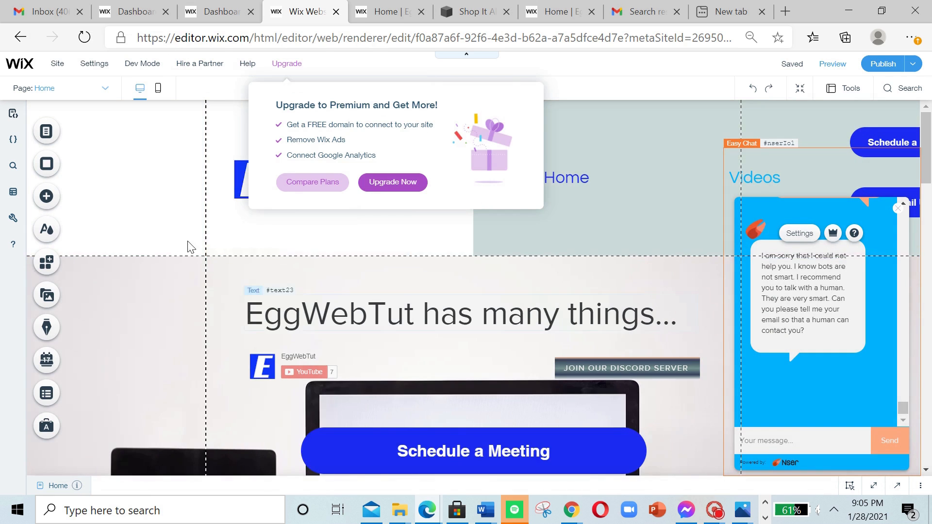
left_click(192, 262)
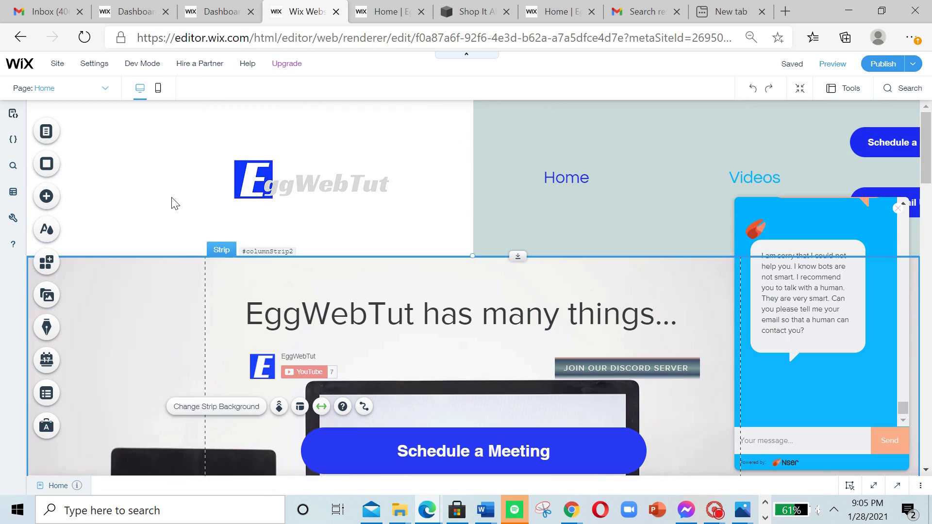
left_click(56, 270)
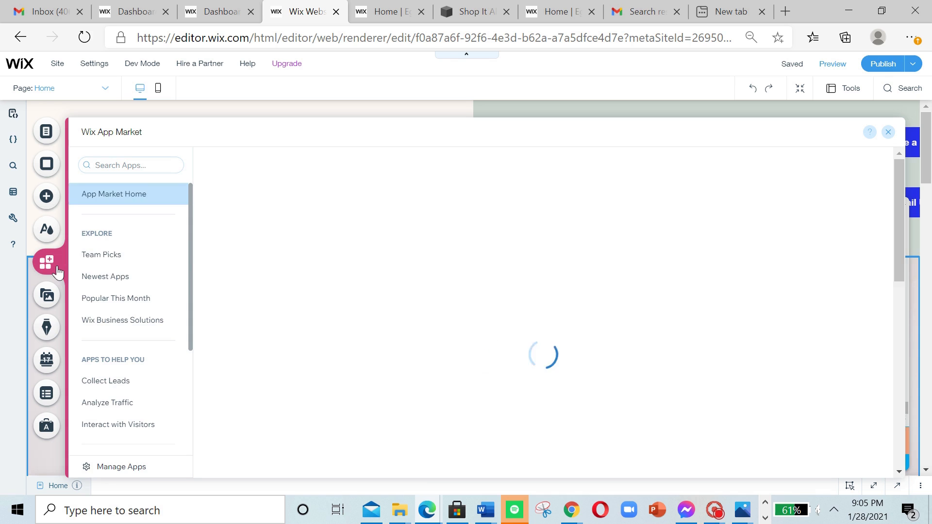
Step: Search the app market for "Wix Multilangual"
left_click(309, 239)
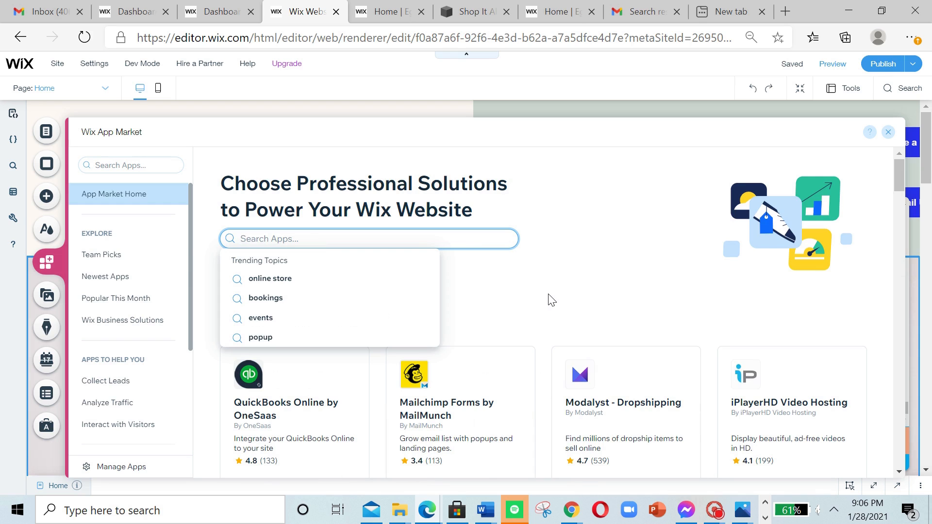
type("W")
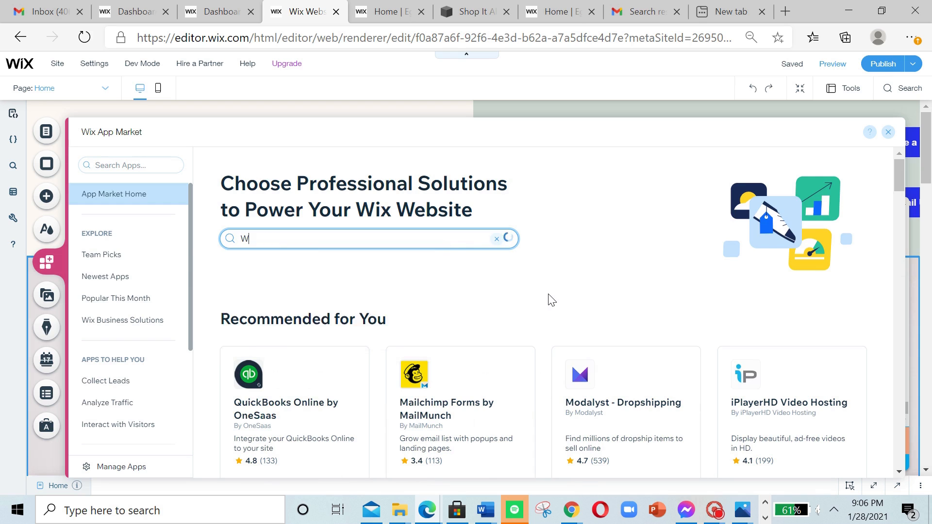
type("ix Mult")
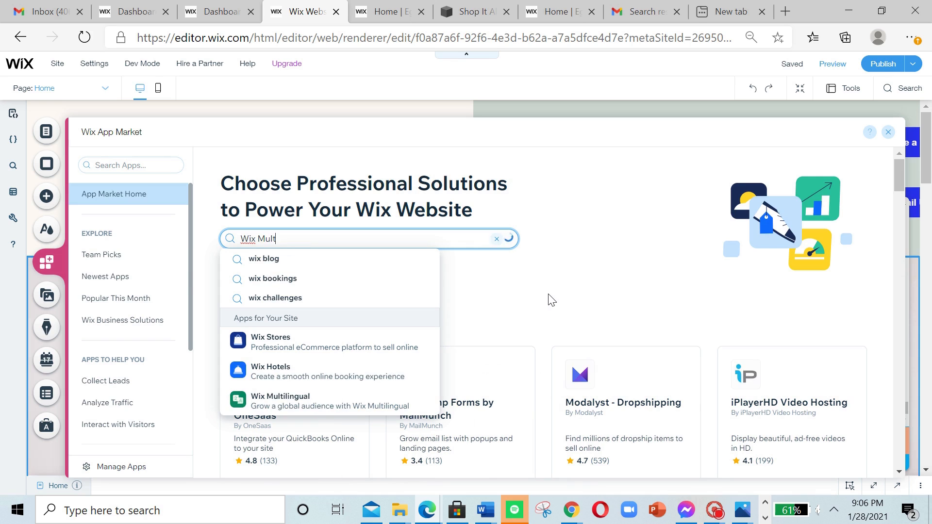
type("ilangual")
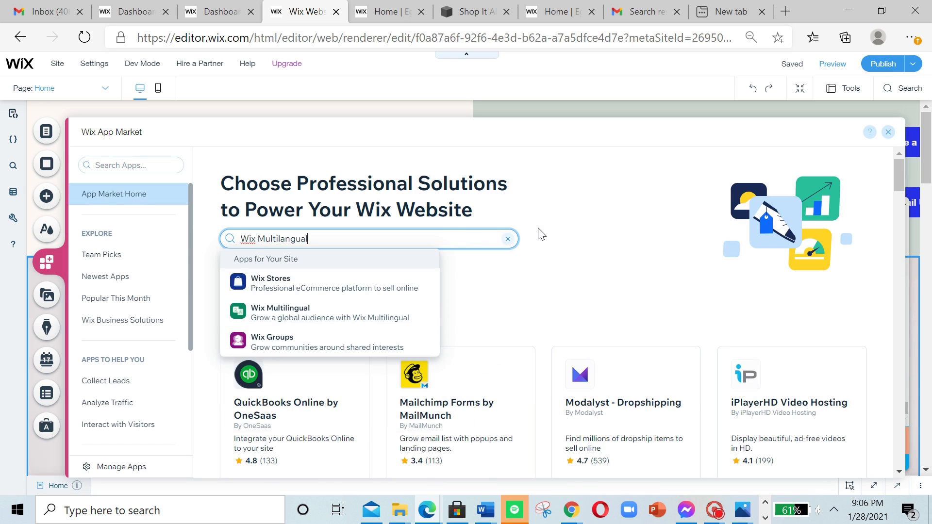
key("Return")
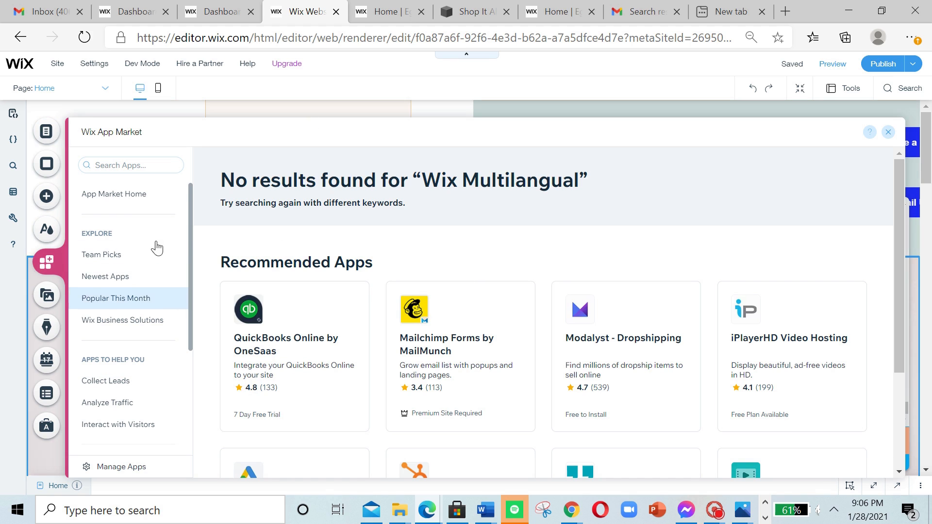
Step: Search for "Wix" from the App Market home, open the suggested Wix Multilingual app and add it to the site
left_click(125, 196)
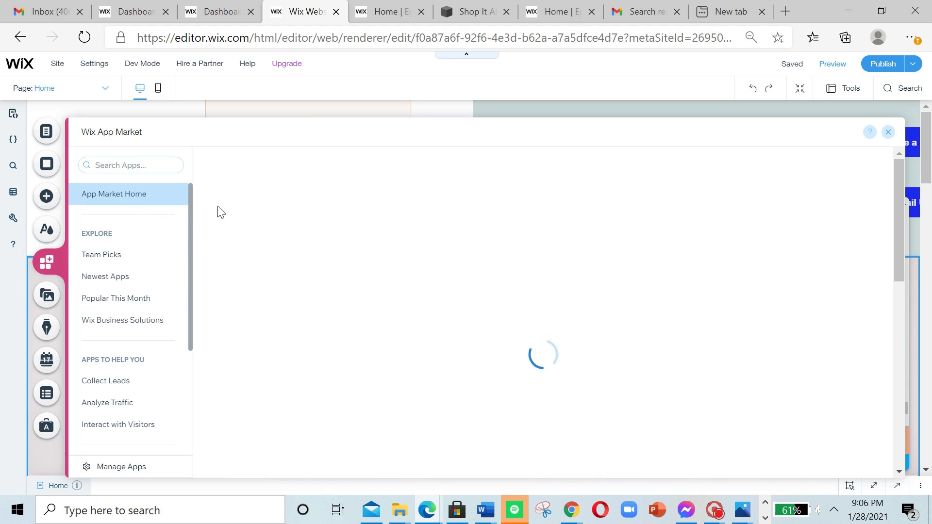
left_click(312, 240)
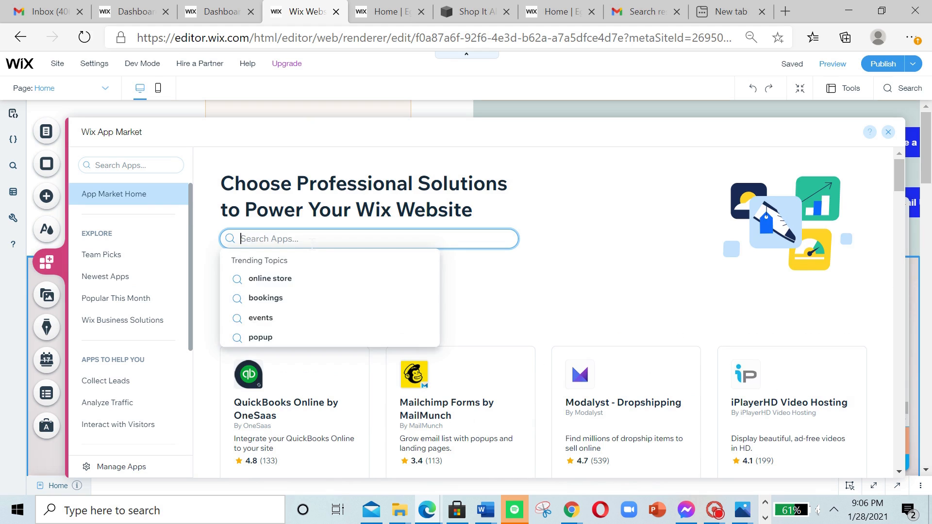
type("Wix")
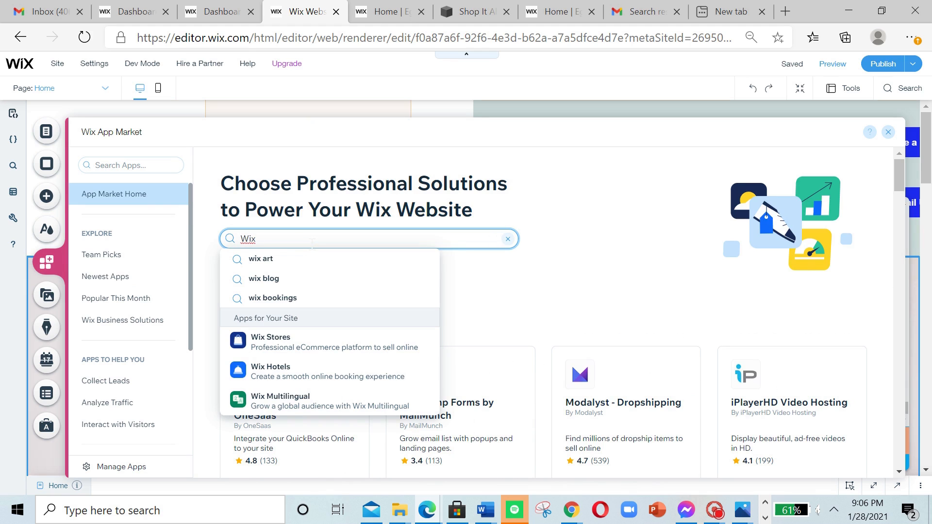
left_click(279, 397)
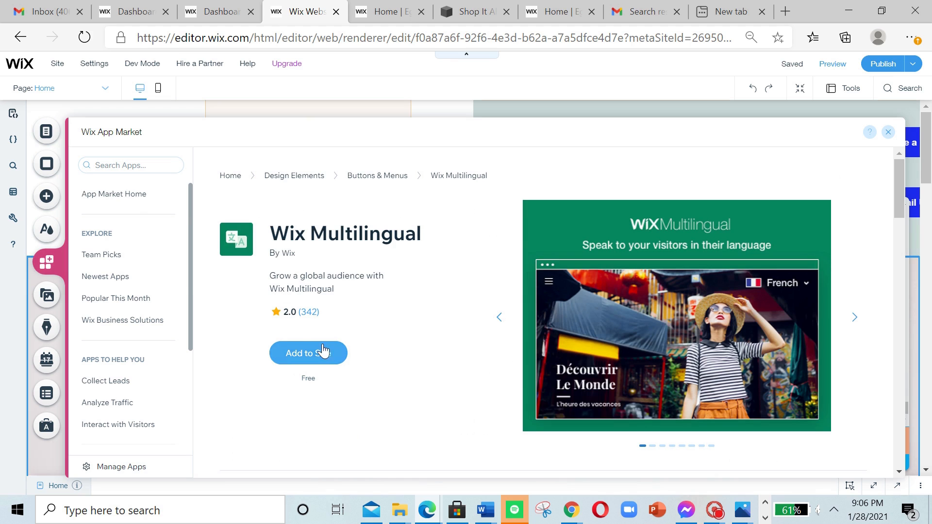
left_click(283, 357)
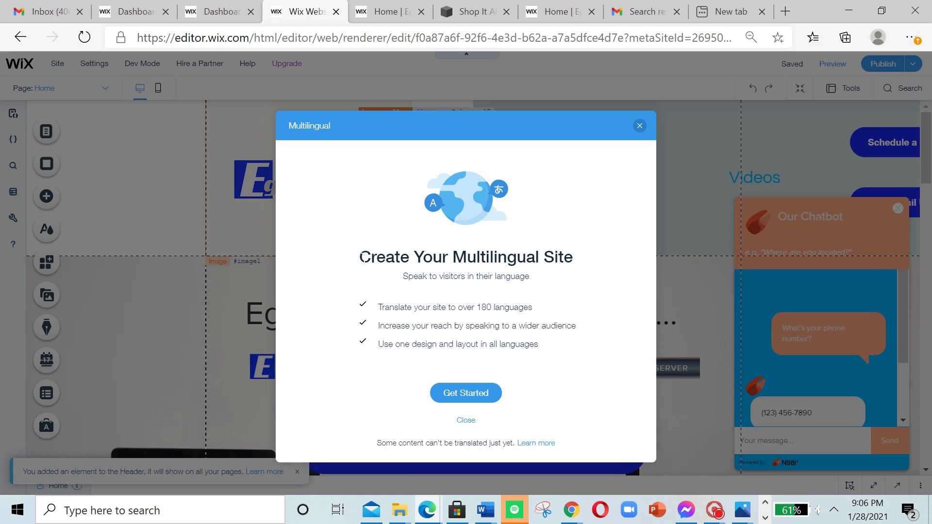
Step: Read the introduction to creating a multilingual site and start its setup
left_click_drag(360, 257, 517, 344)
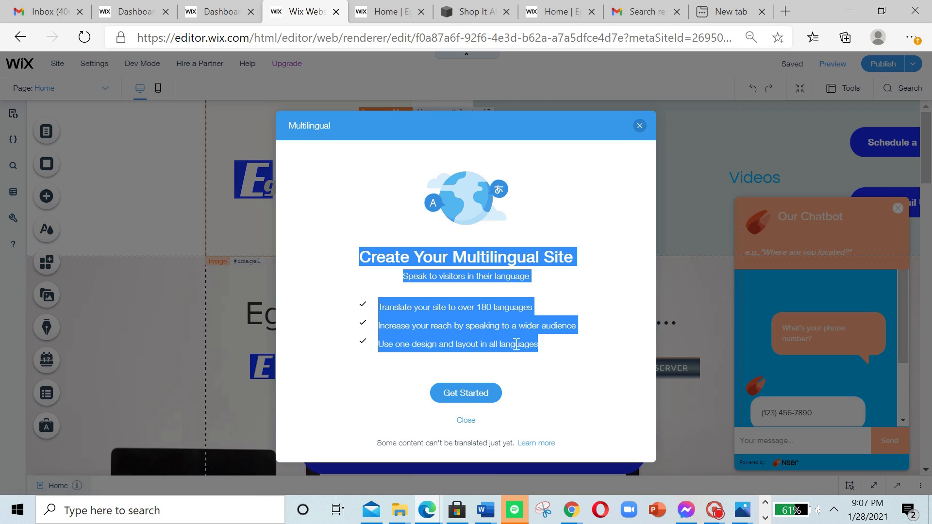
left_click(418, 426)
left_click(464, 392)
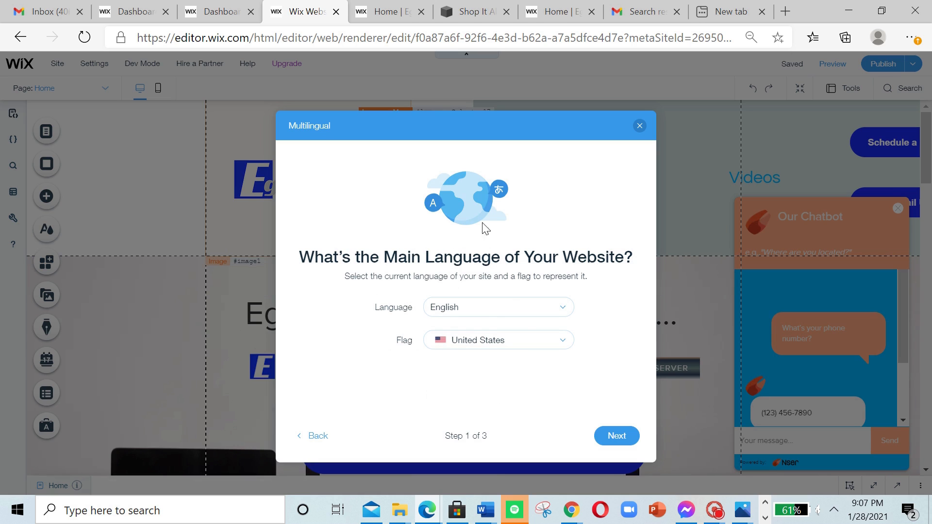
Step: Examine the languages offered as the website's main language without changing the selection
left_click_drag(301, 254, 618, 298)
left_click(500, 322)
left_click(515, 310)
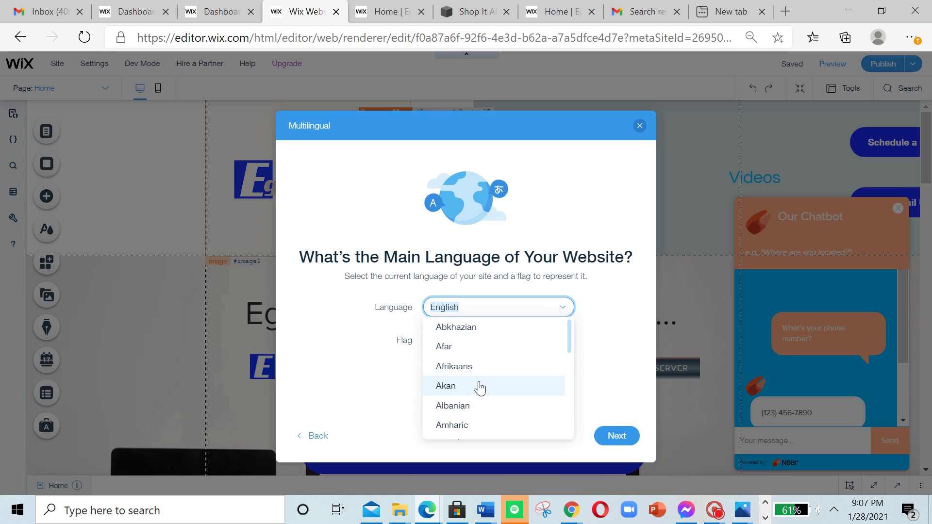
scroll(481, 379, "down", 5)
scroll(492, 442, "down", 9)
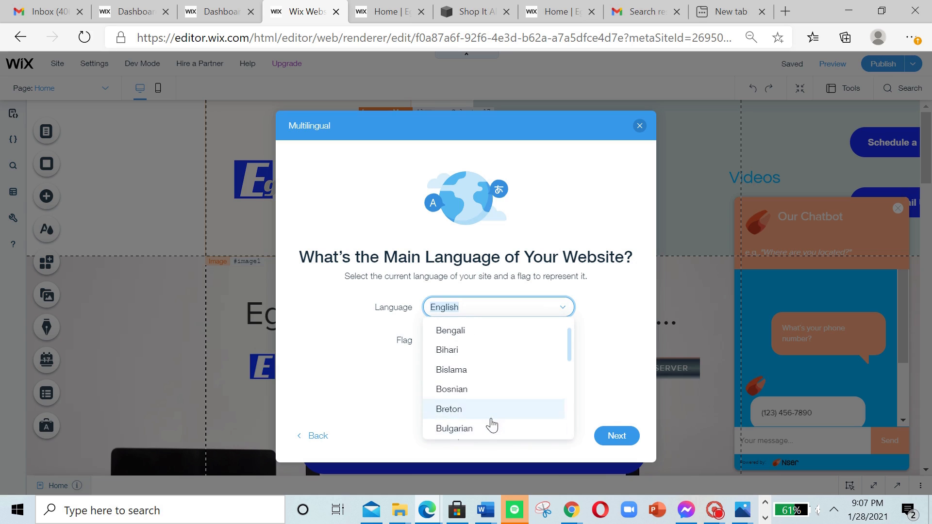
scroll(500, 383, "down", 3)
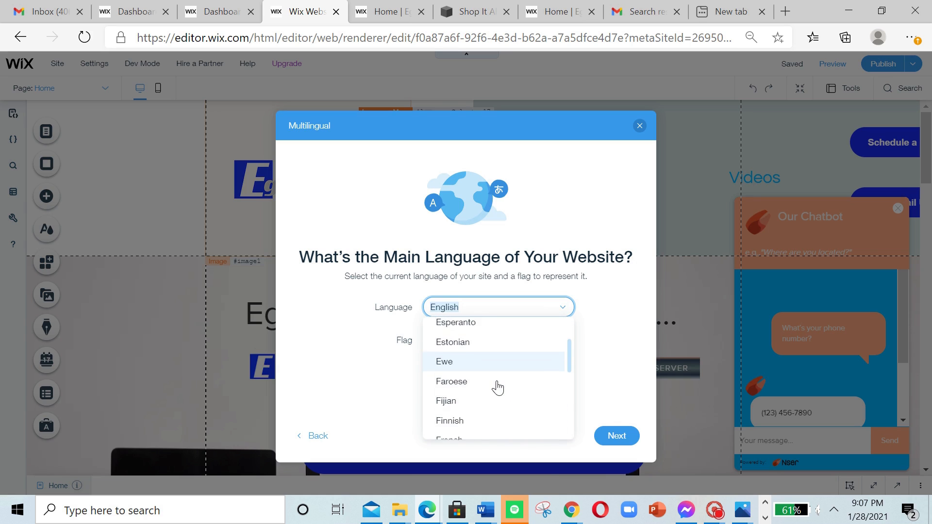
scroll(480, 381, "up", 8)
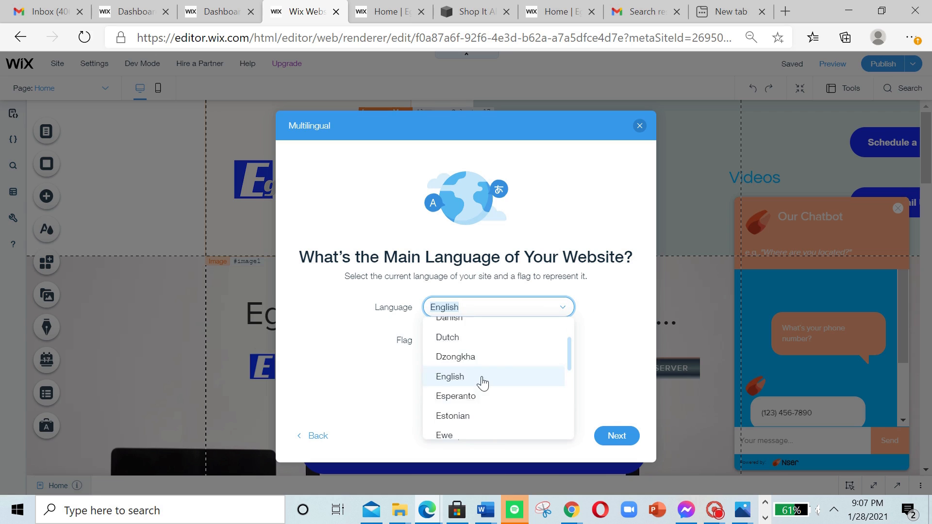
left_click(585, 284)
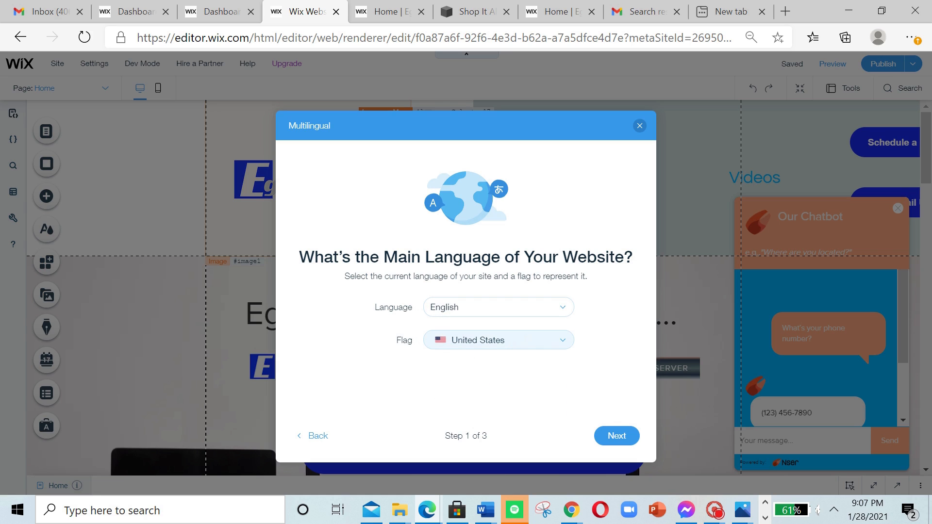
Step: Look through the flag options, then accept English with the United States flag as the website's main language
left_click(562, 341)
scroll(504, 393, "down", 5)
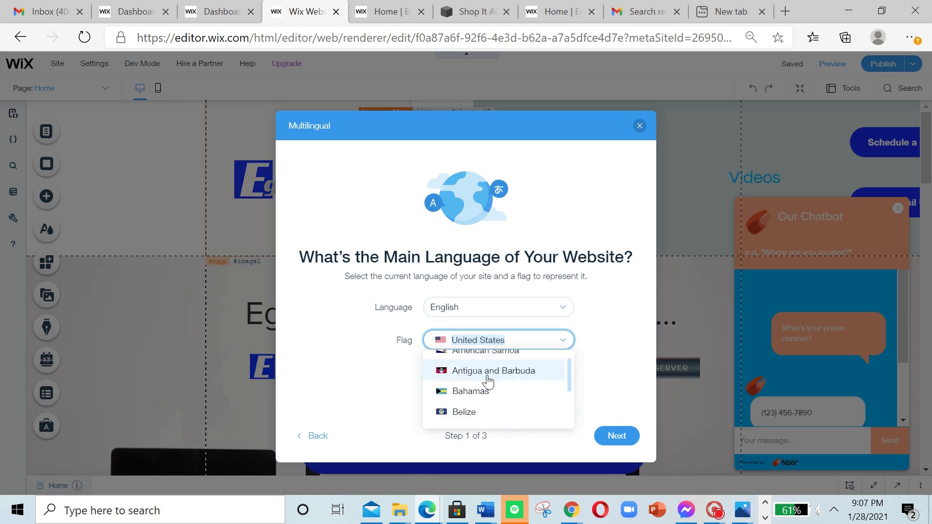
scroll(488, 381, "down", 10)
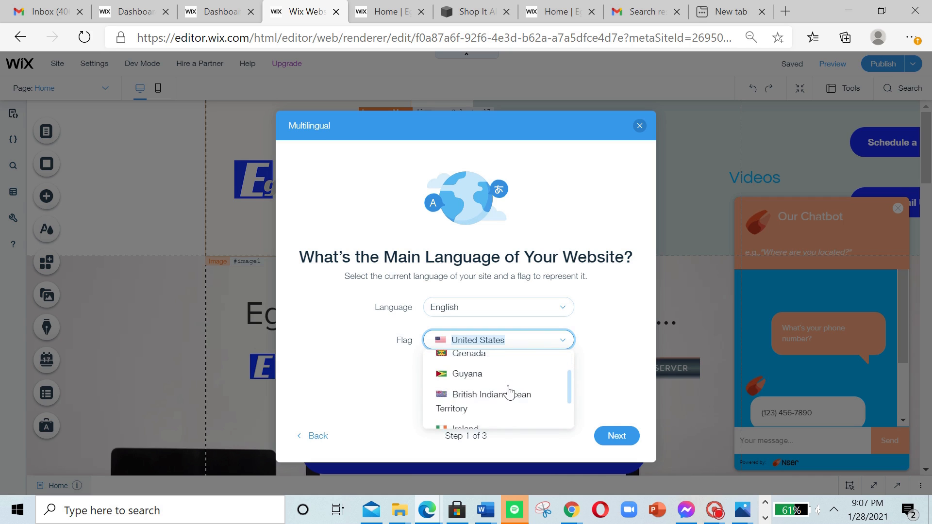
scroll(509, 392, "up", 1)
scroll(509, 392, "down", 1)
scroll(534, 396, "up", 3)
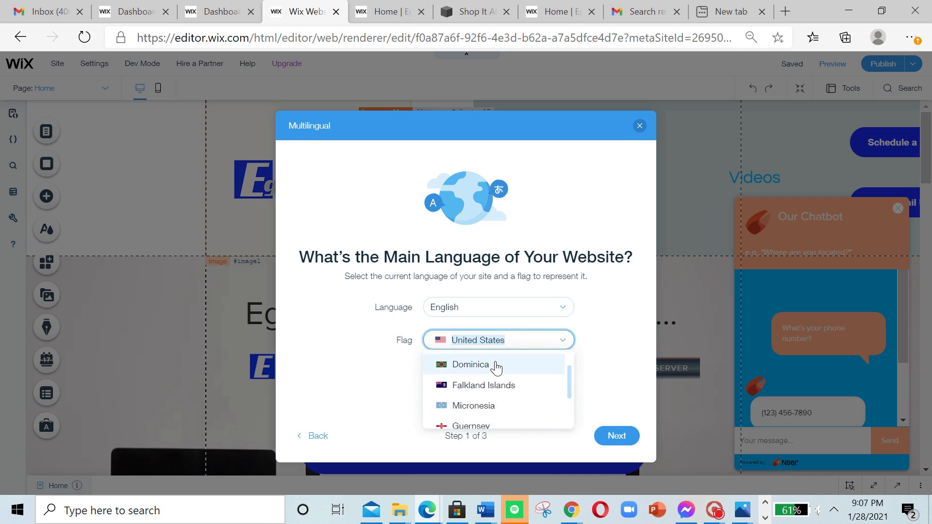
scroll(510, 374, "up", 12)
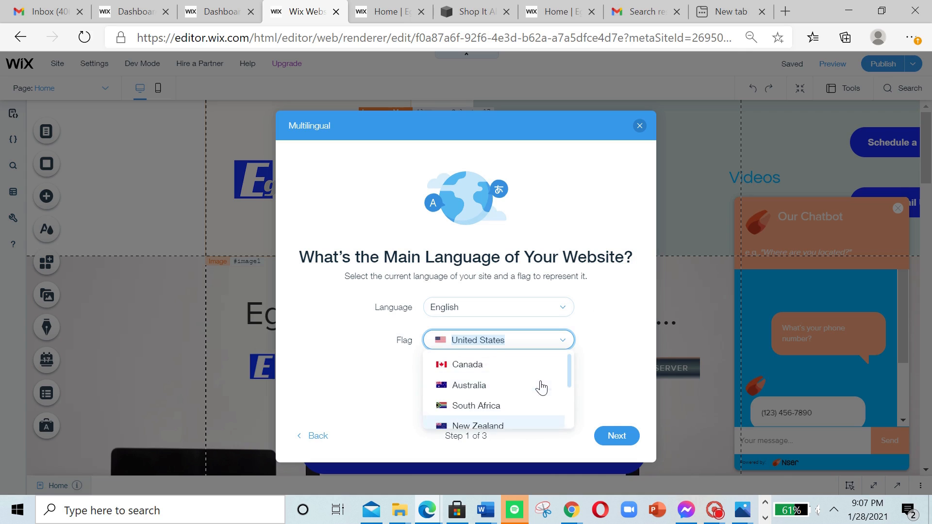
left_click(601, 348)
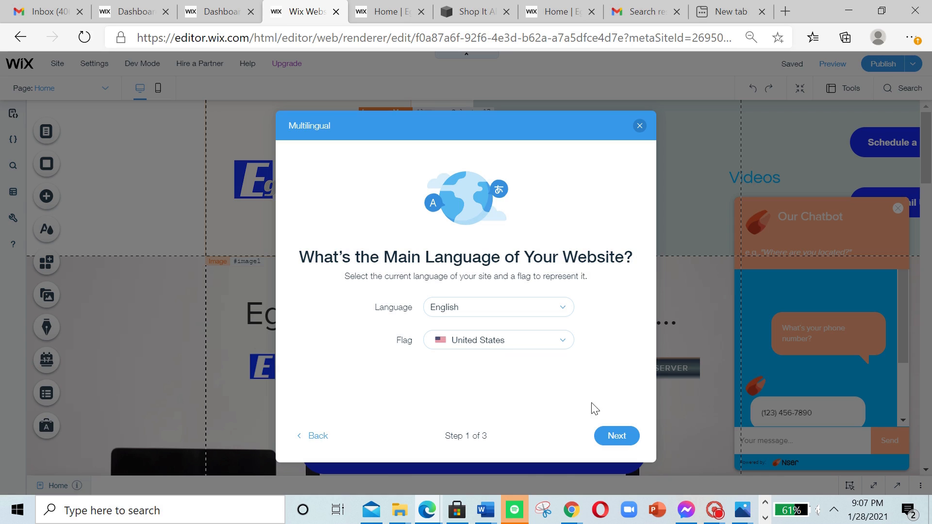
double_click(624, 437)
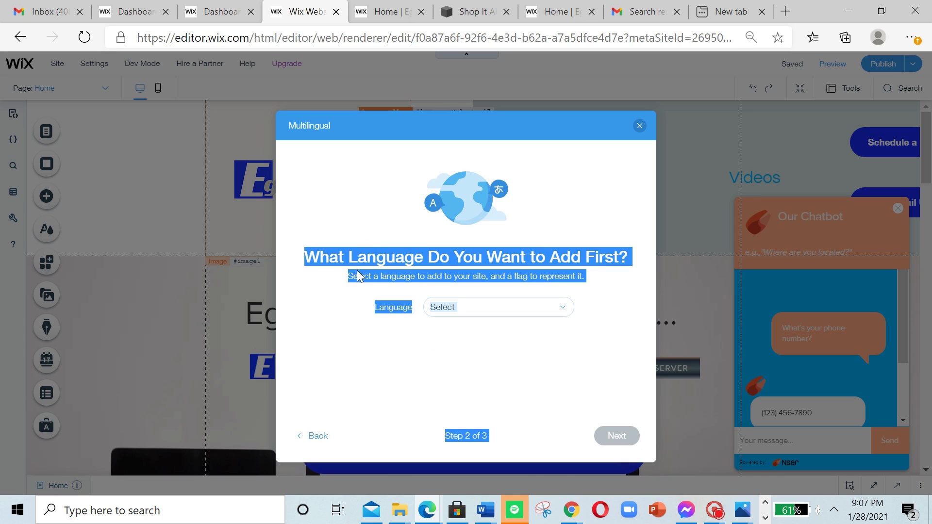
Step: Choose Spanish as the first language to add to the site
left_click(373, 265)
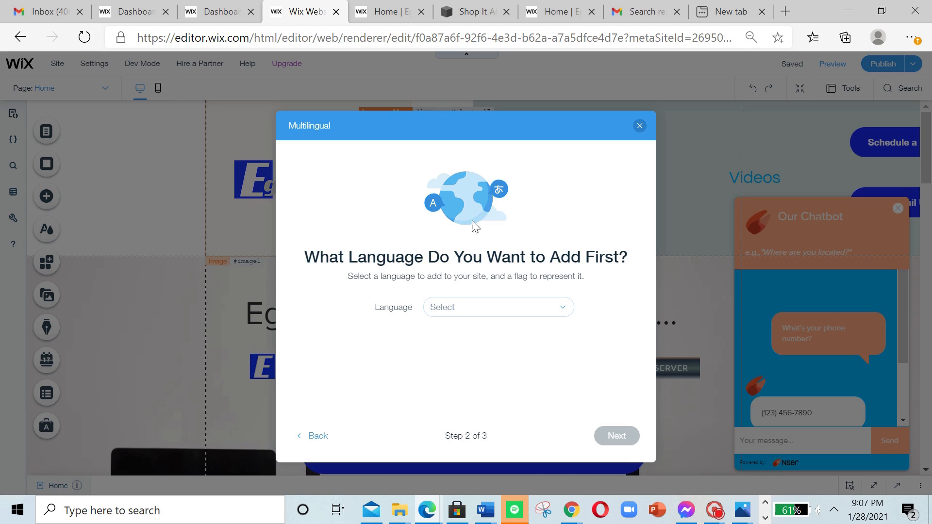
left_click(560, 307)
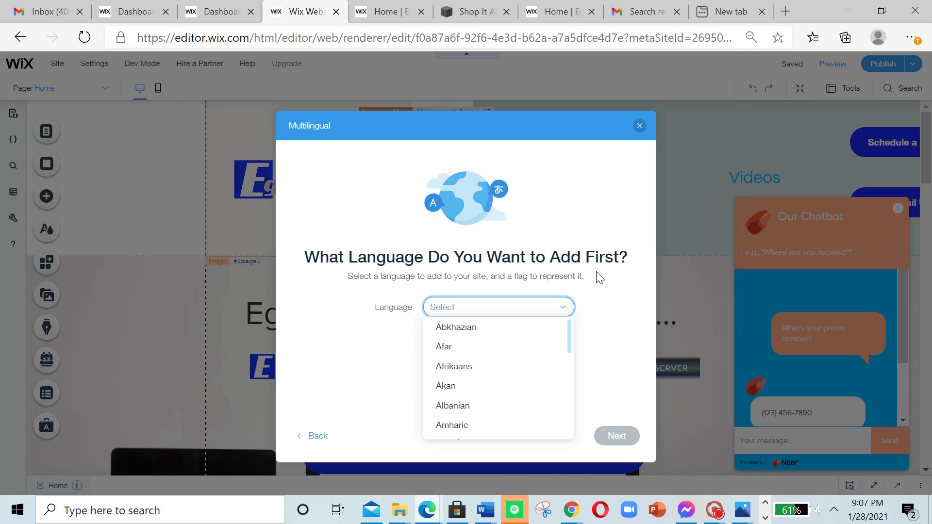
scroll(489, 381, "down", 5)
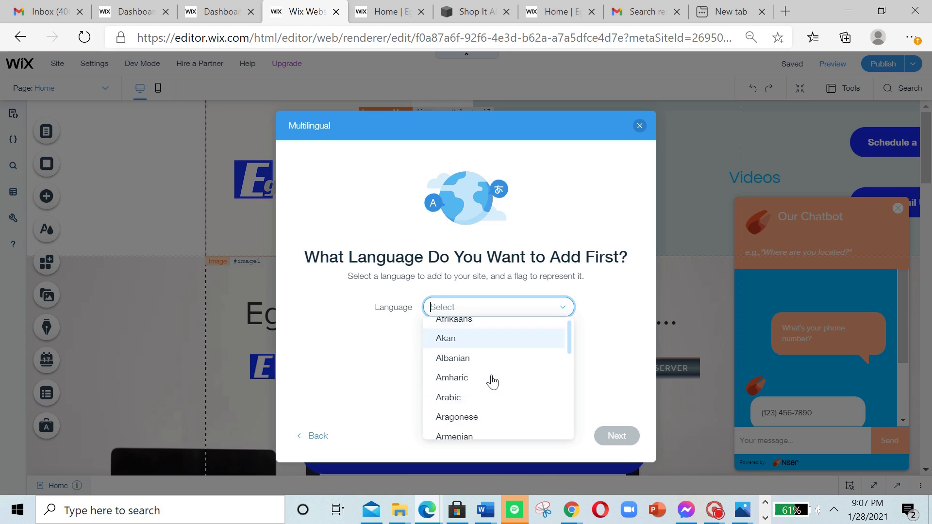
type("Sp")
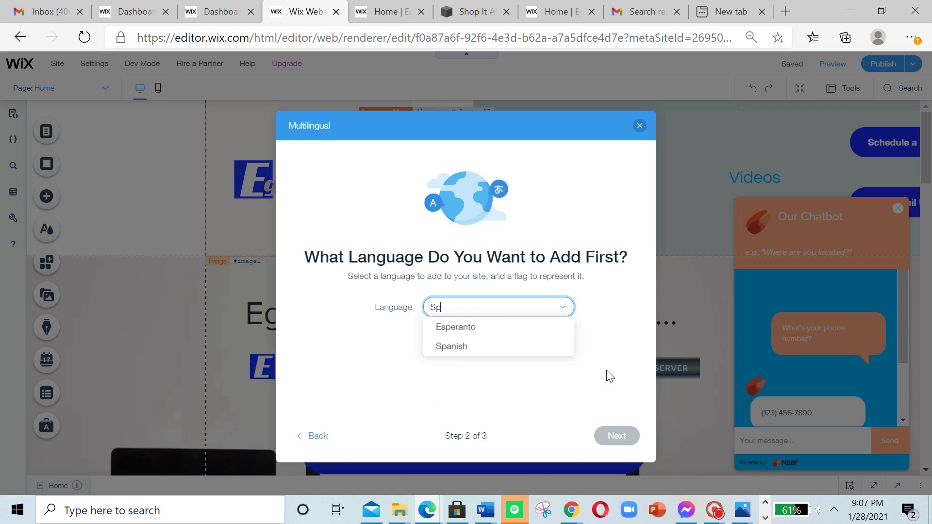
type("anish")
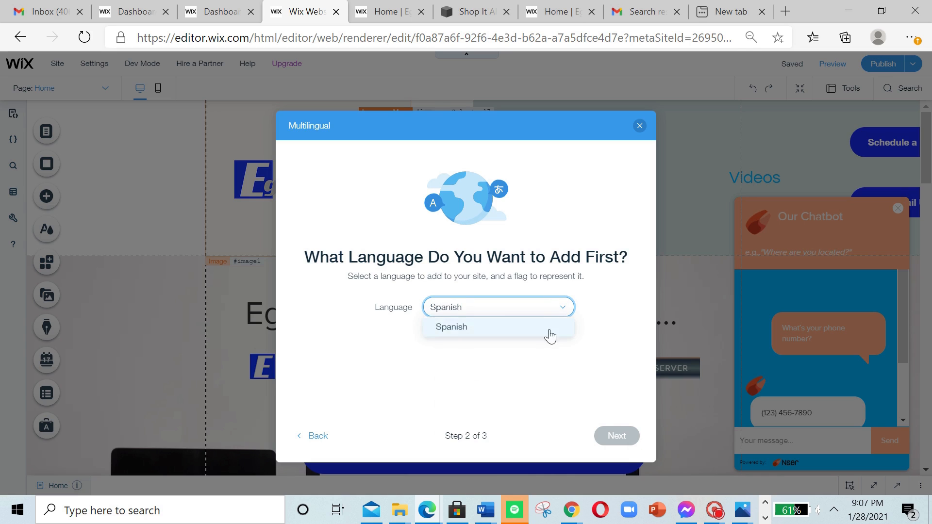
left_click(544, 327)
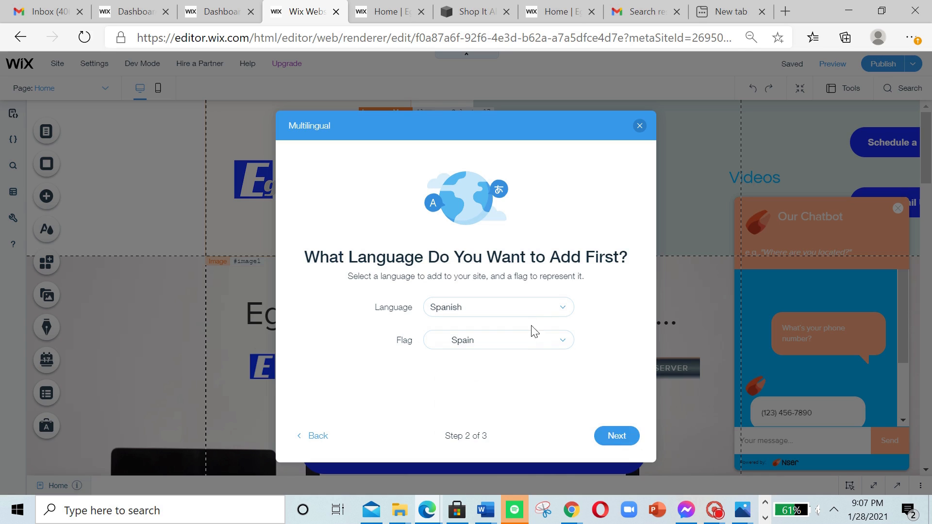
Step: Look through the flag options for Spanish without changing the Spain flag
left_click(562, 341)
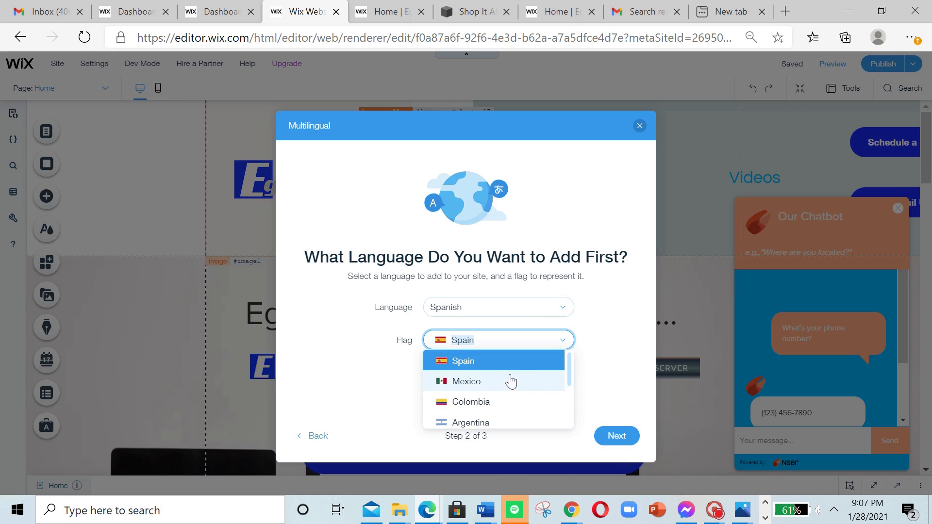
scroll(507, 389, "down", 2)
scroll(510, 406, "down", 5)
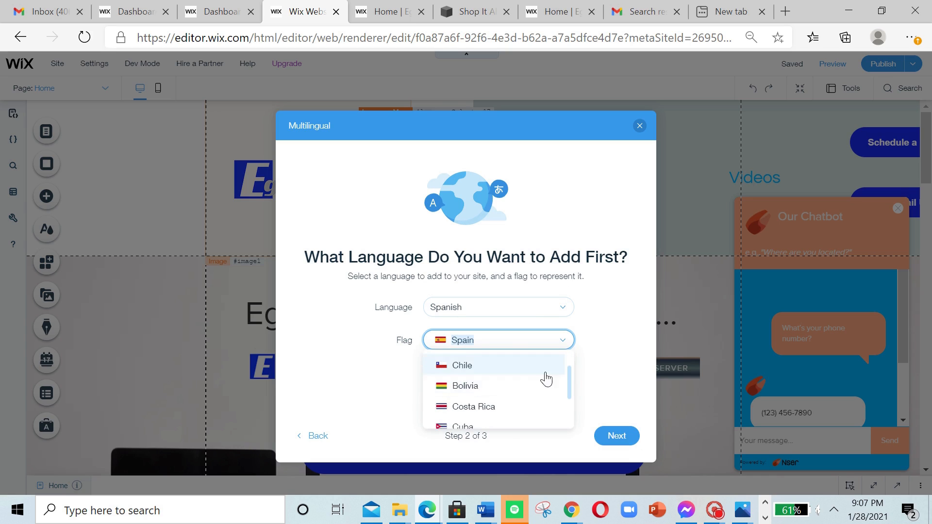
scroll(507, 408, "up", 5)
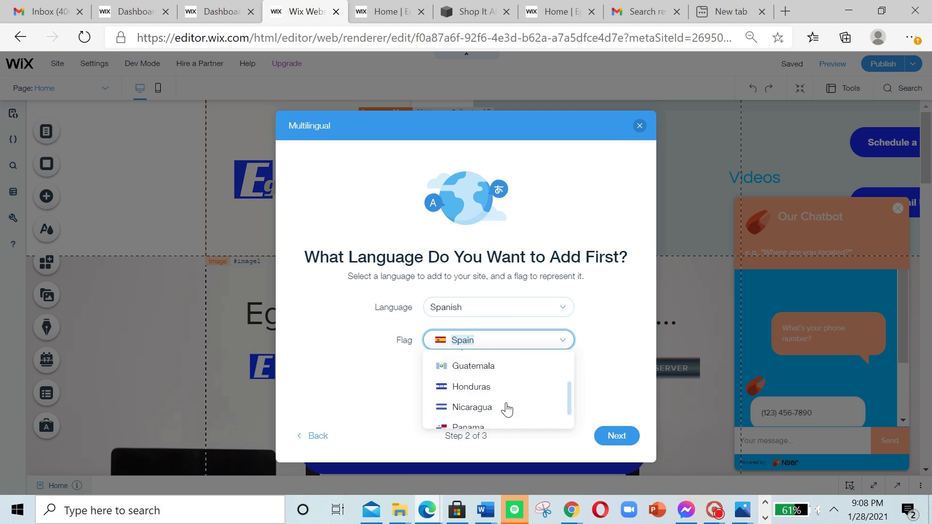
left_click(606, 339)
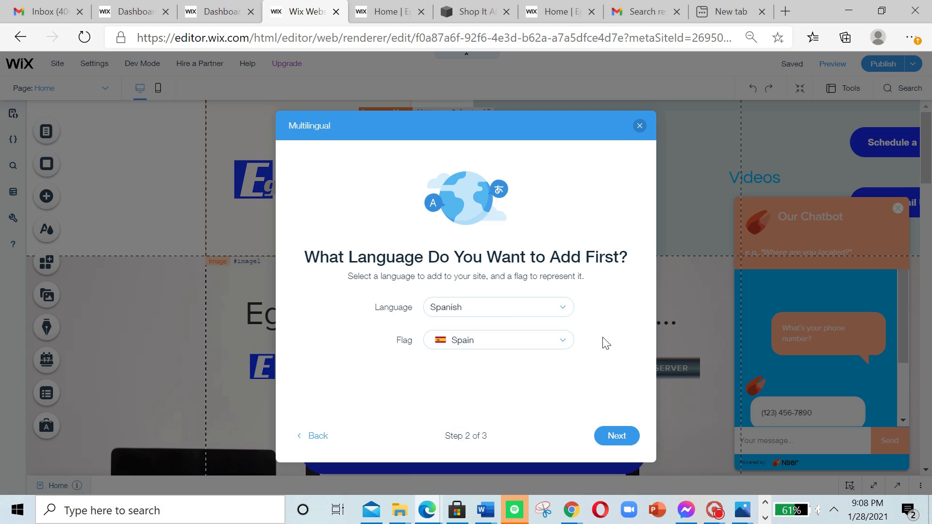
Step: Accept Spanish with the Spain flag, start translating with the Manually option, and continue to the site
left_click(616, 437)
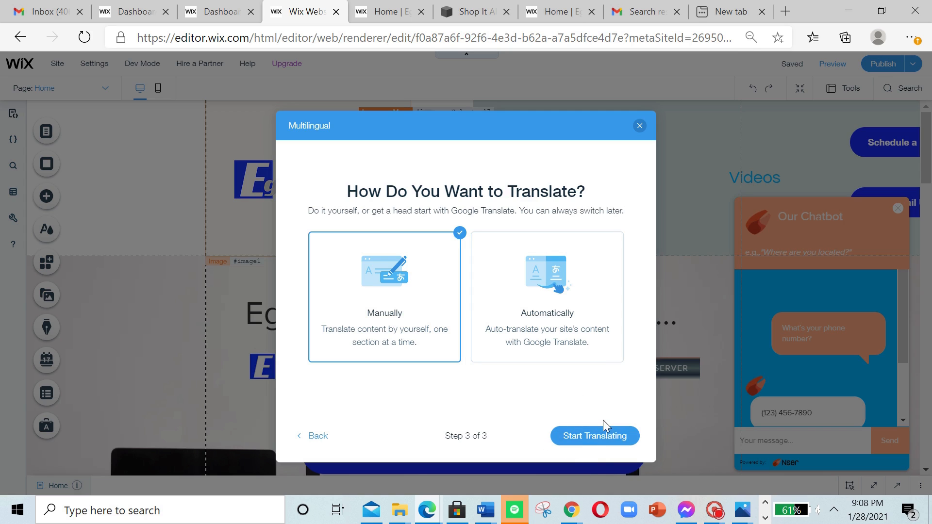
left_click(600, 439)
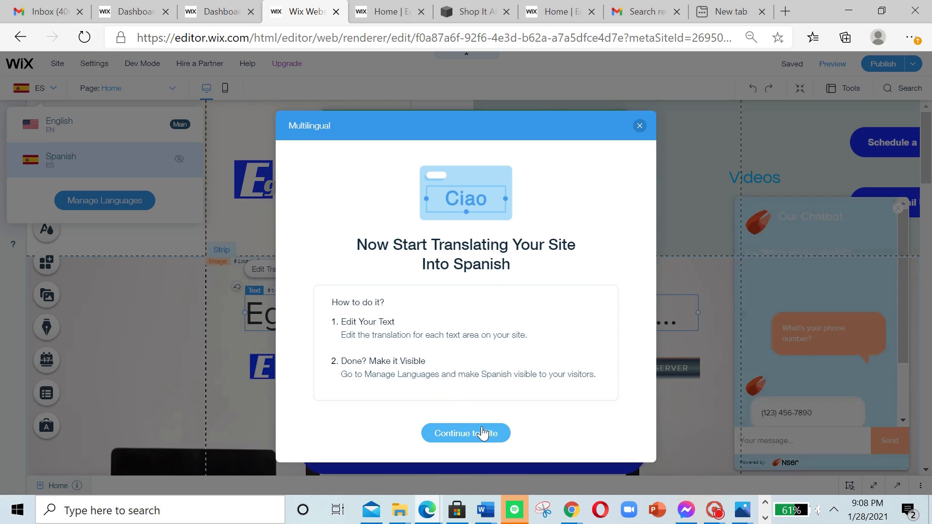
left_click(466, 433)
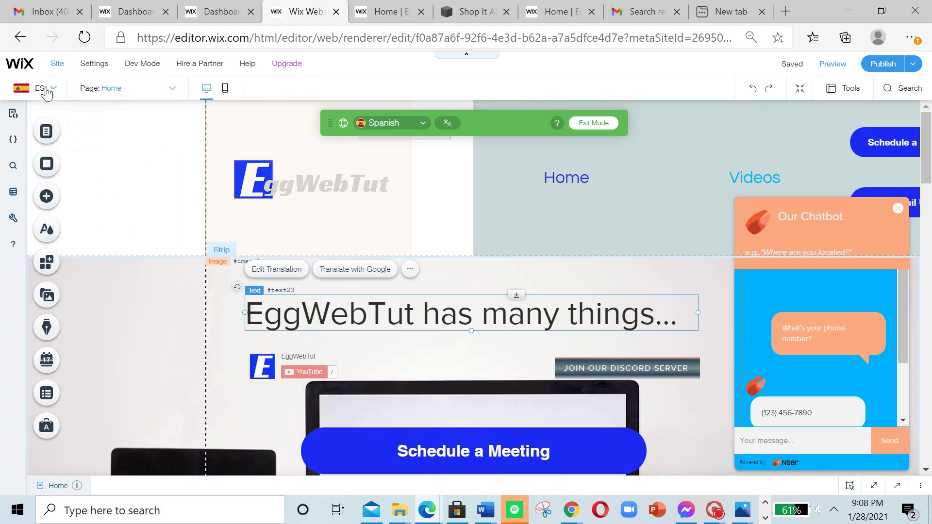
Step: Switch the editor to the English version of the site and back to the Spanish version
left_click(18, 90)
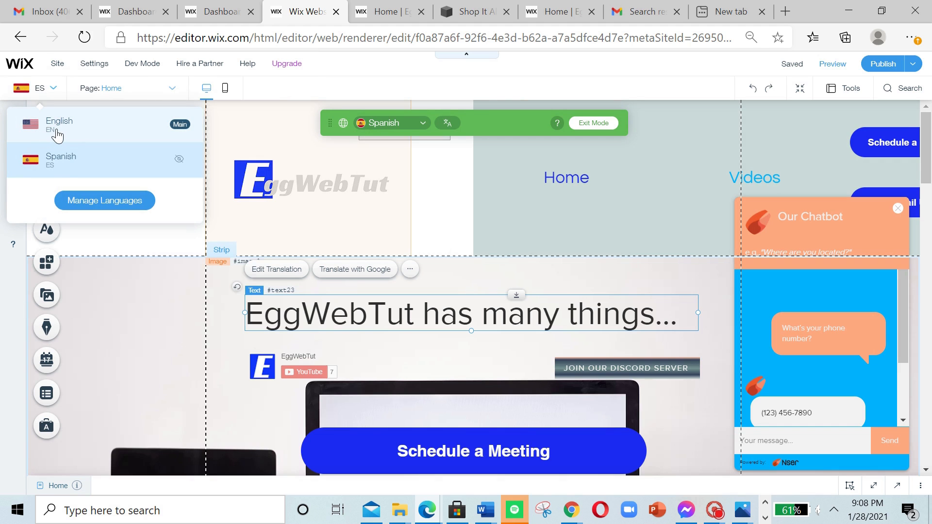
left_click(57, 135)
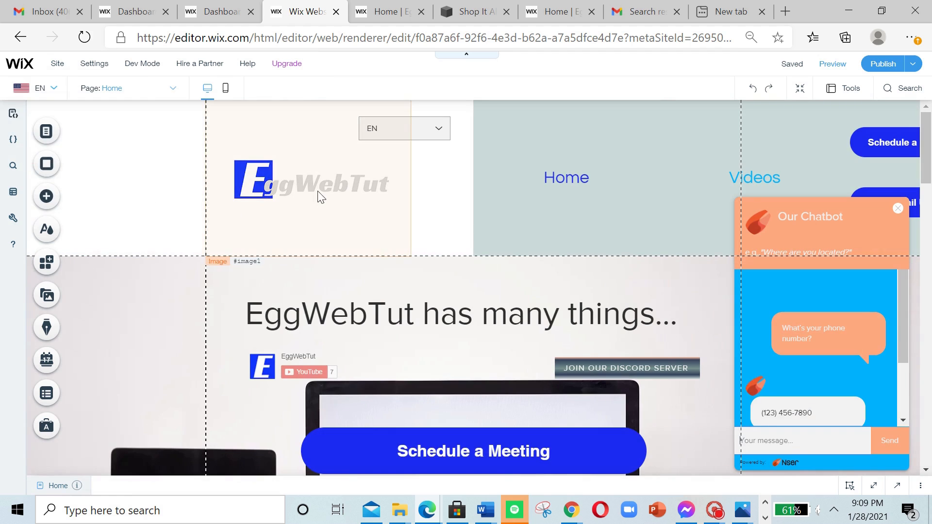
left_click(41, 90)
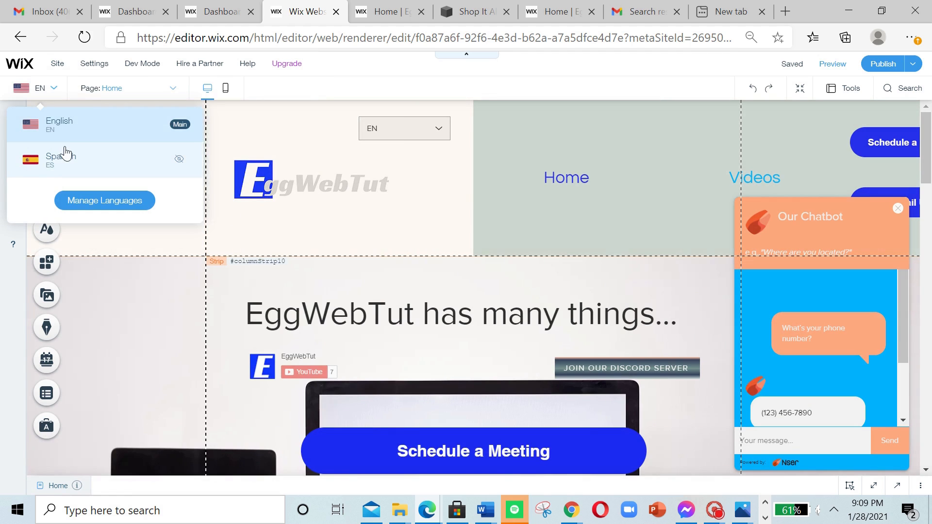
left_click(64, 156)
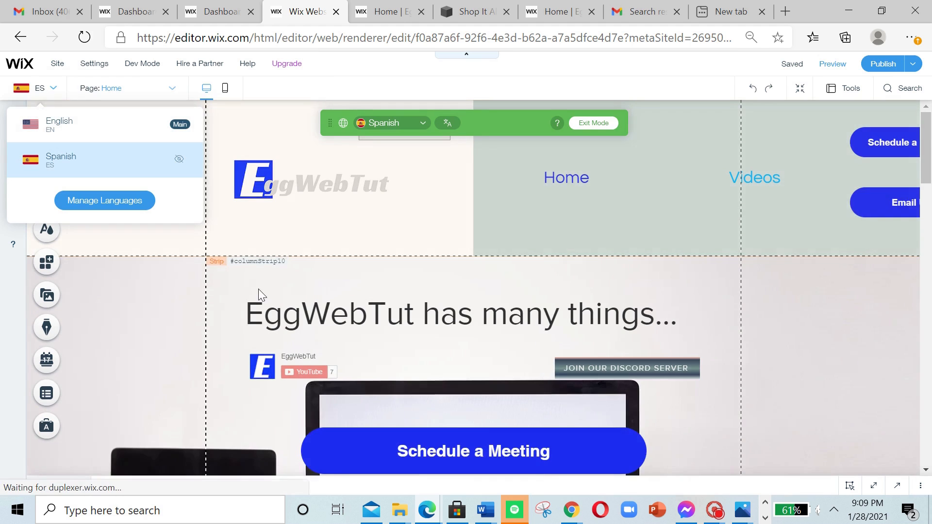
left_click(619, 268)
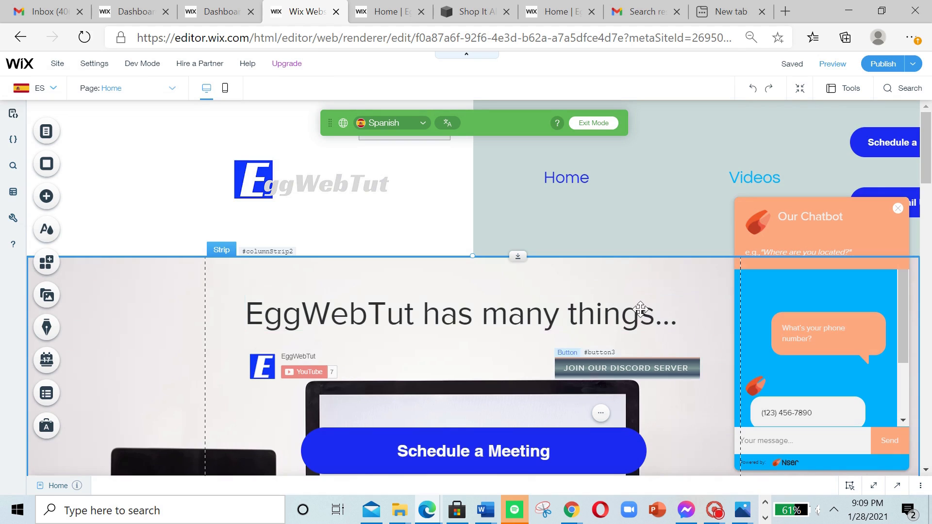
Step: Auto-translate the whole site into Spanish with Google Translate
left_click(449, 123)
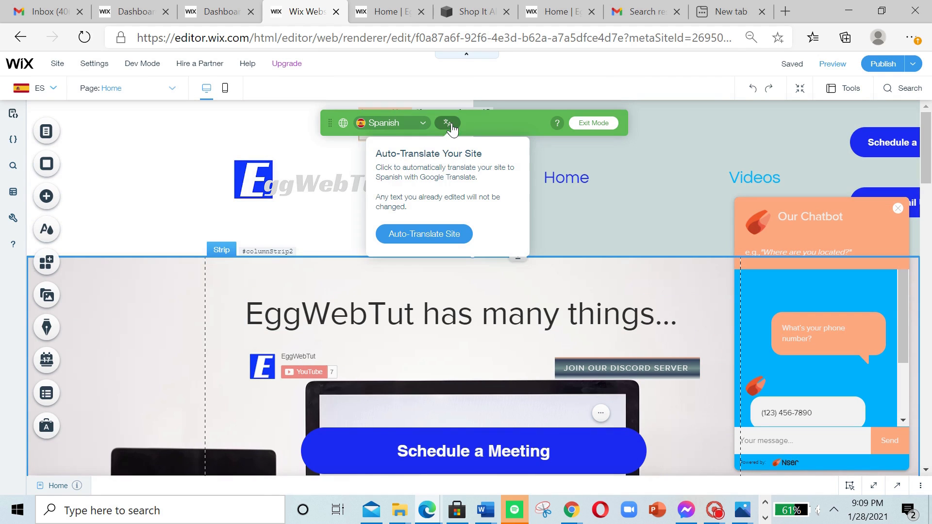
scroll(623, 353, "down", 1)
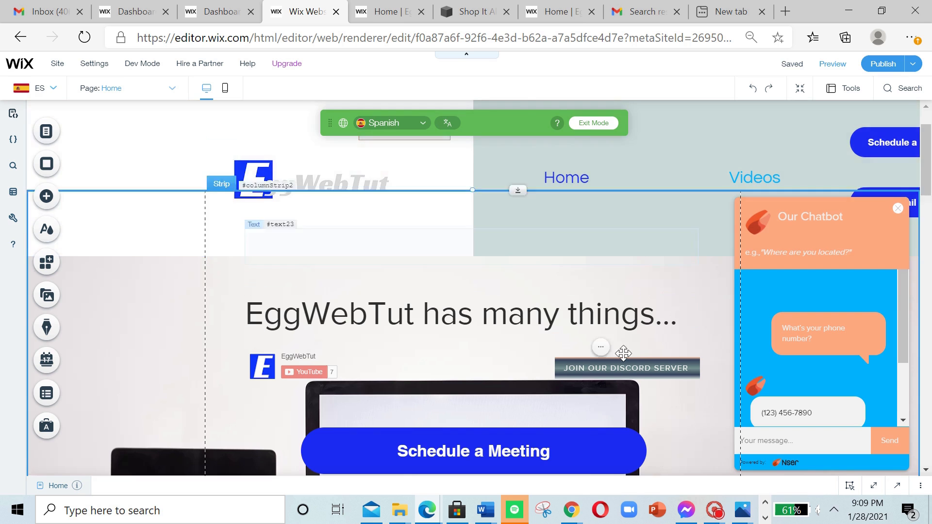
scroll(623, 353, "down", 5)
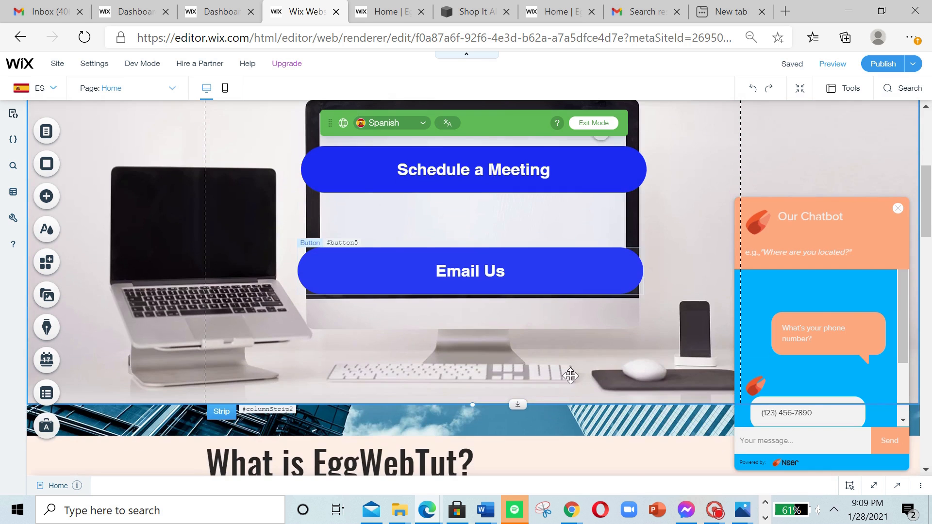
scroll(576, 273, "up", 6)
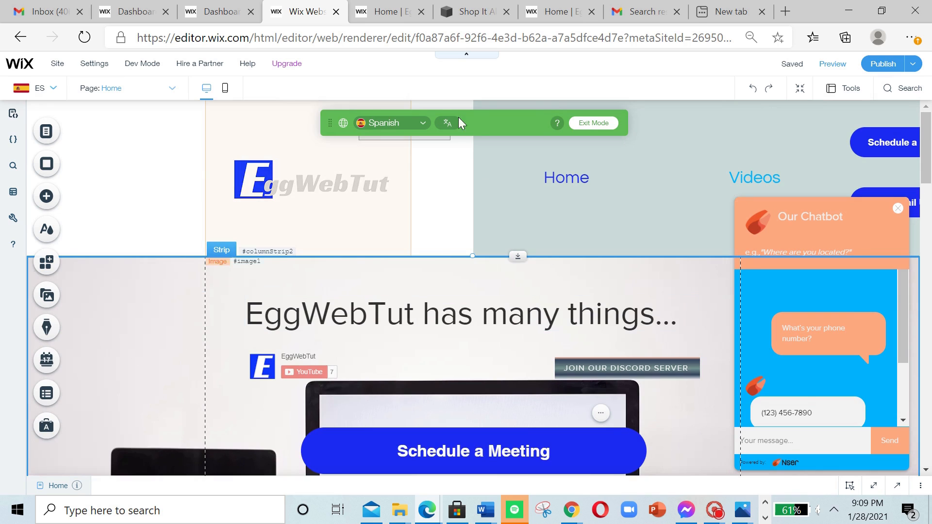
left_click(447, 123)
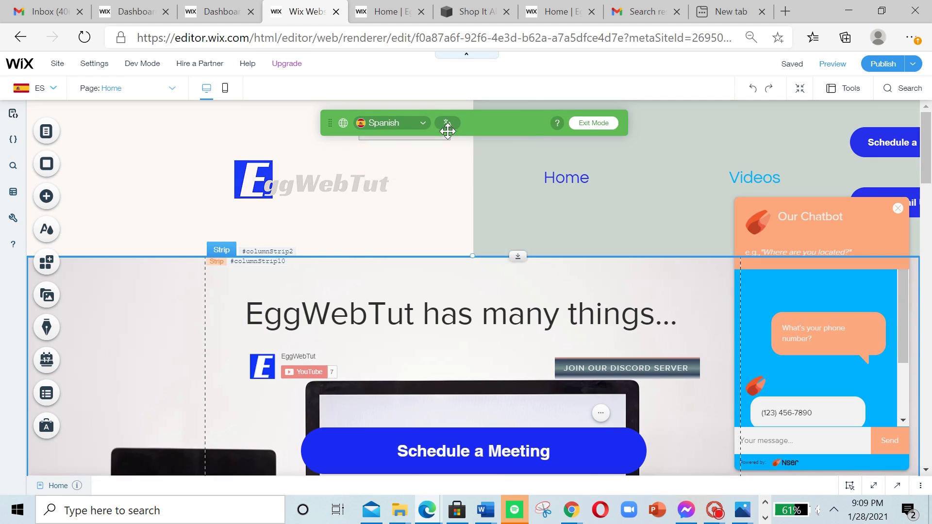
mouse_move(447, 124)
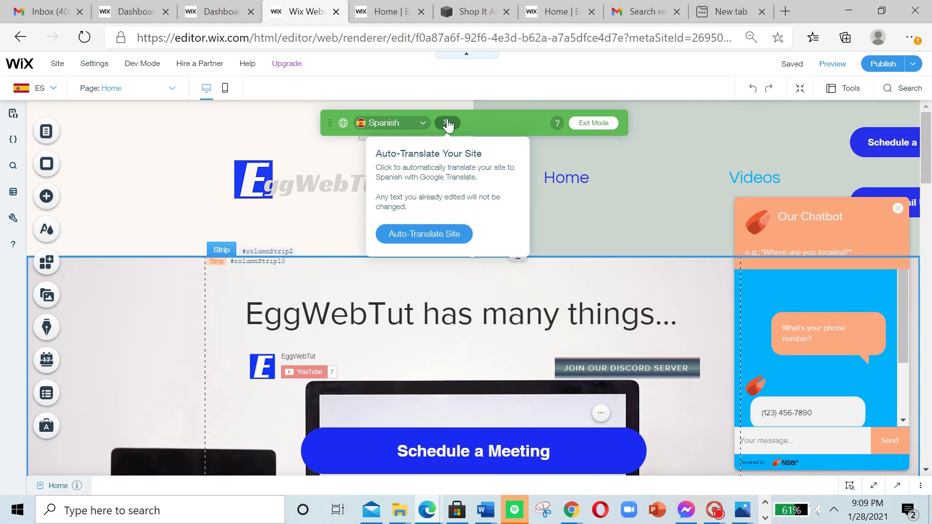
left_click(453, 234)
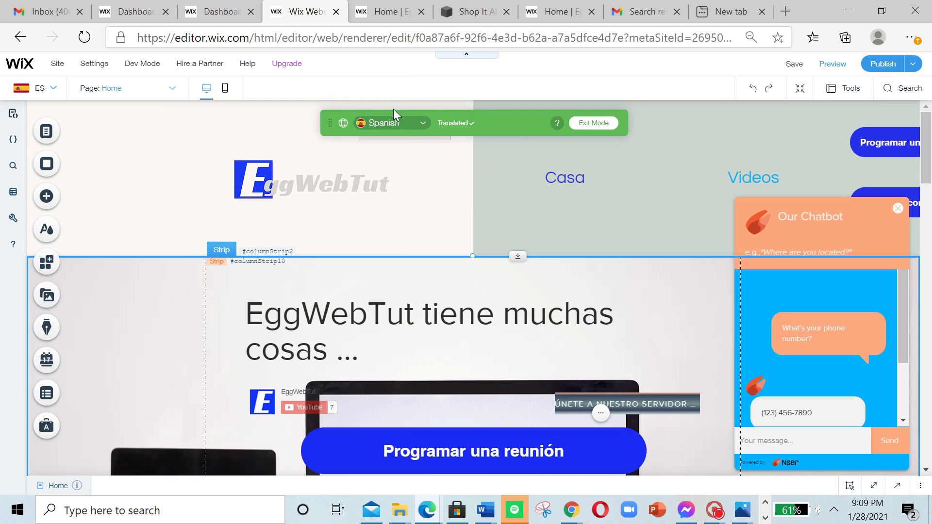
left_click(41, 95)
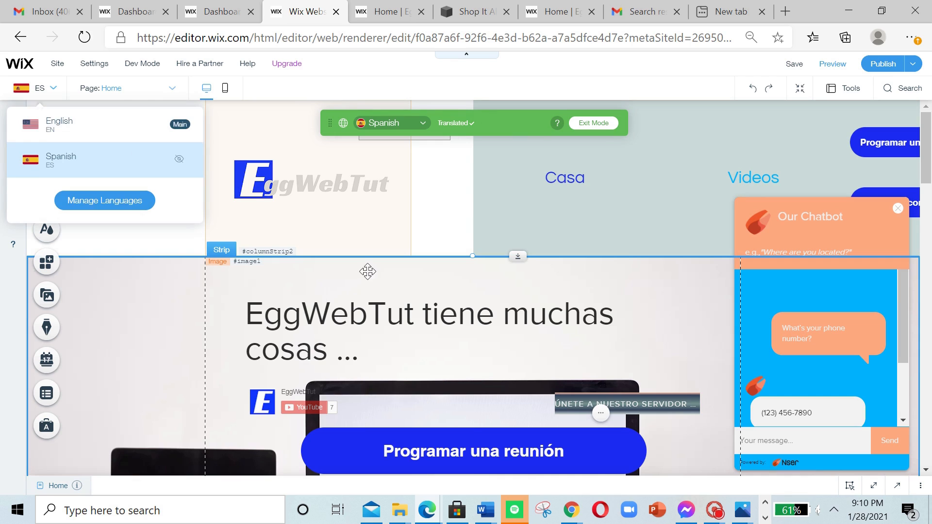
left_click_drag(368, 272, 45, 87)
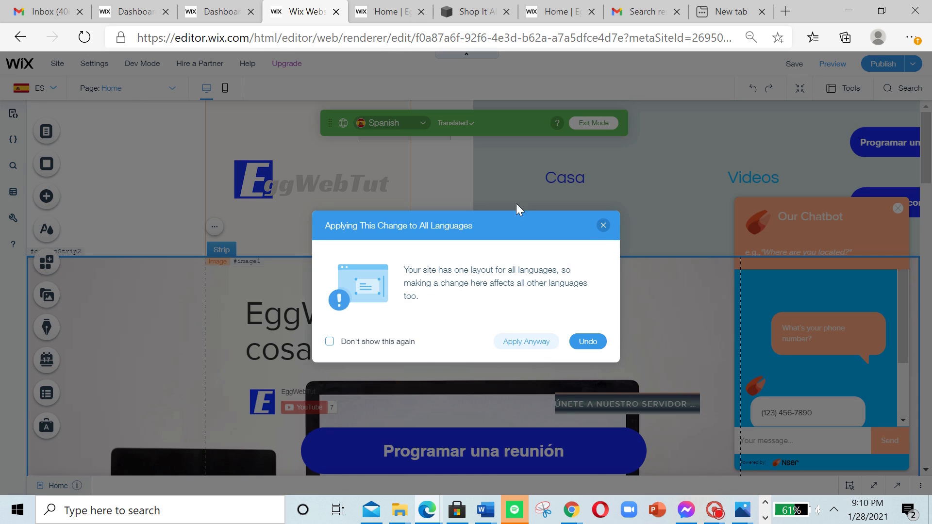
left_click(604, 225)
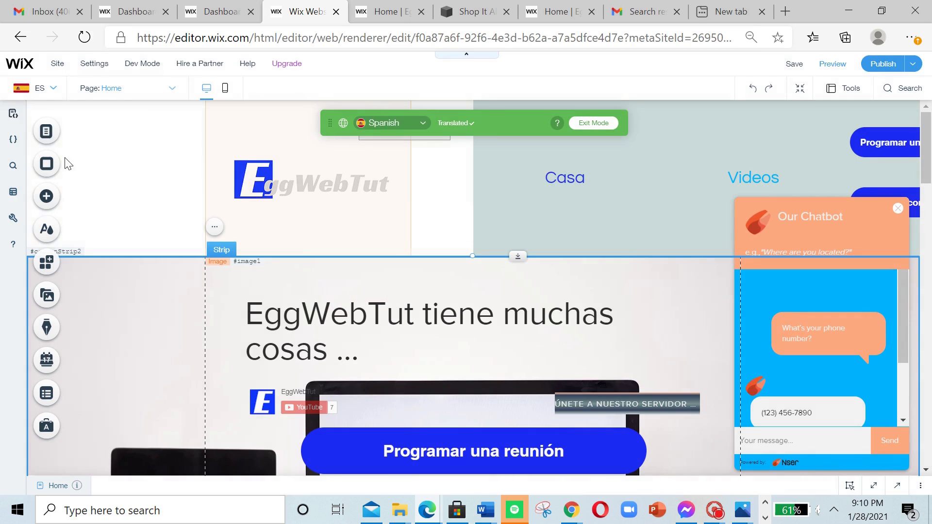
Step: Open the Multilingual Dashboard for managing the site's languages
left_click(39, 94)
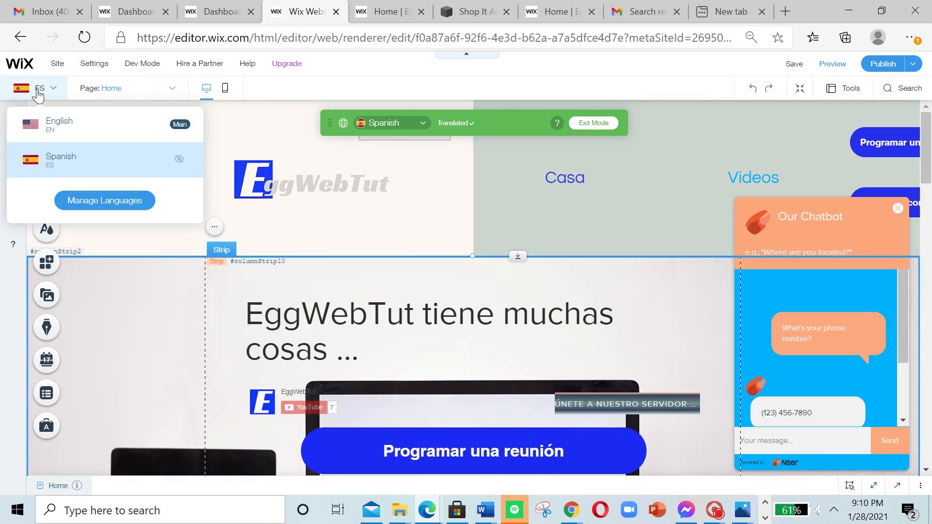
left_click(143, 207)
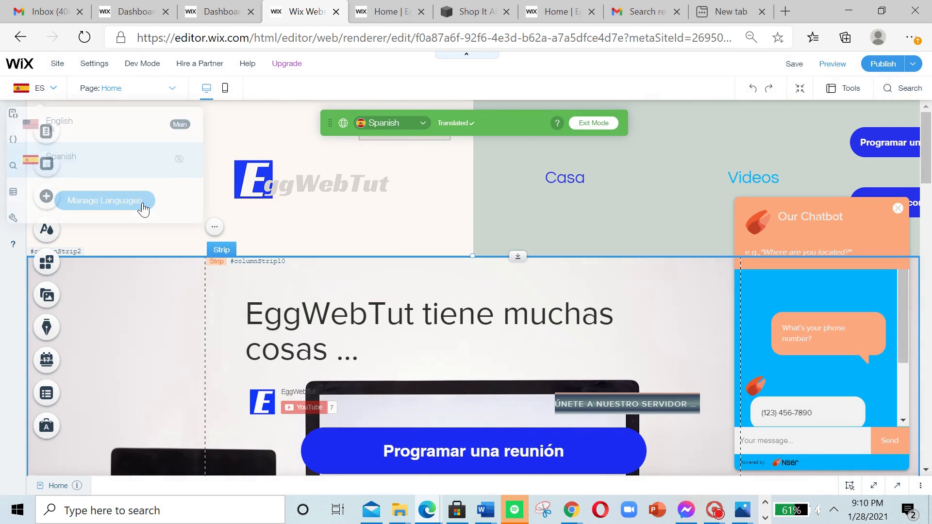
left_click(40, 88)
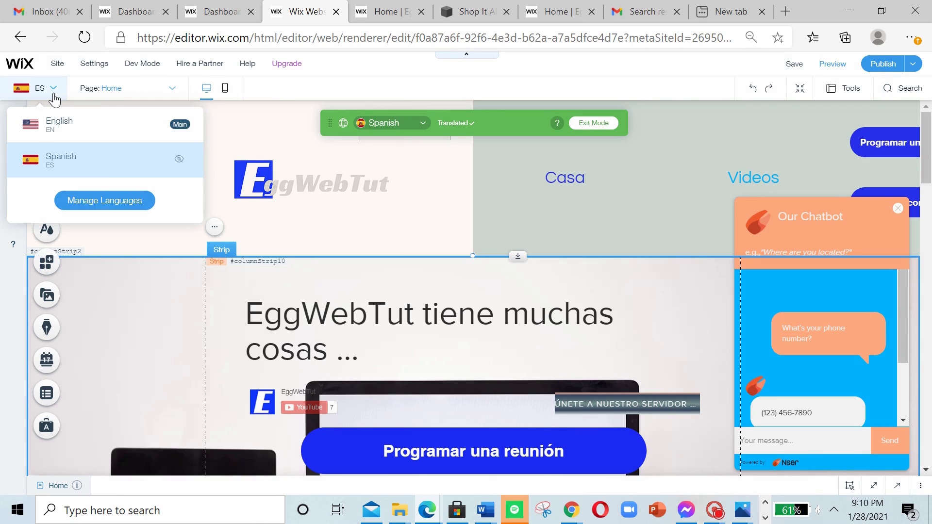
left_click(121, 201)
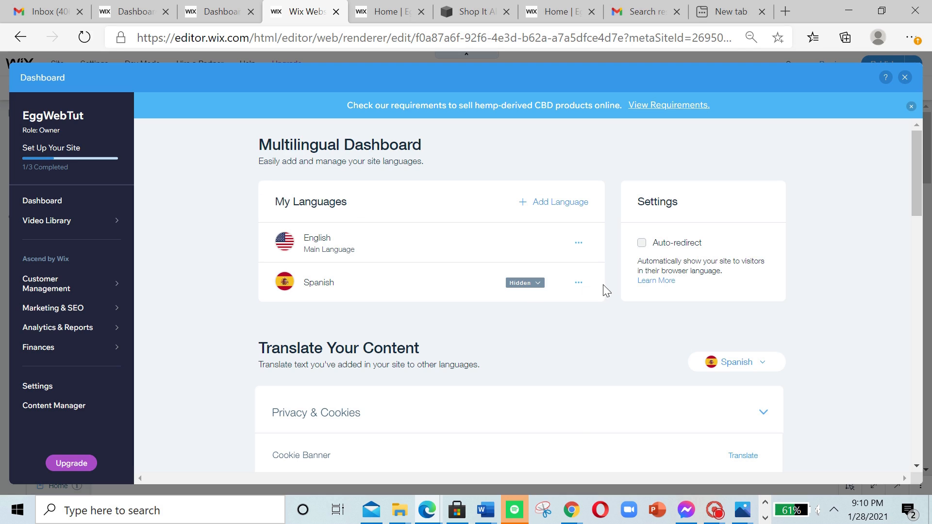
Step: Check the management options for Spanish, then make the Spanish site visible to visitors
left_click(580, 285)
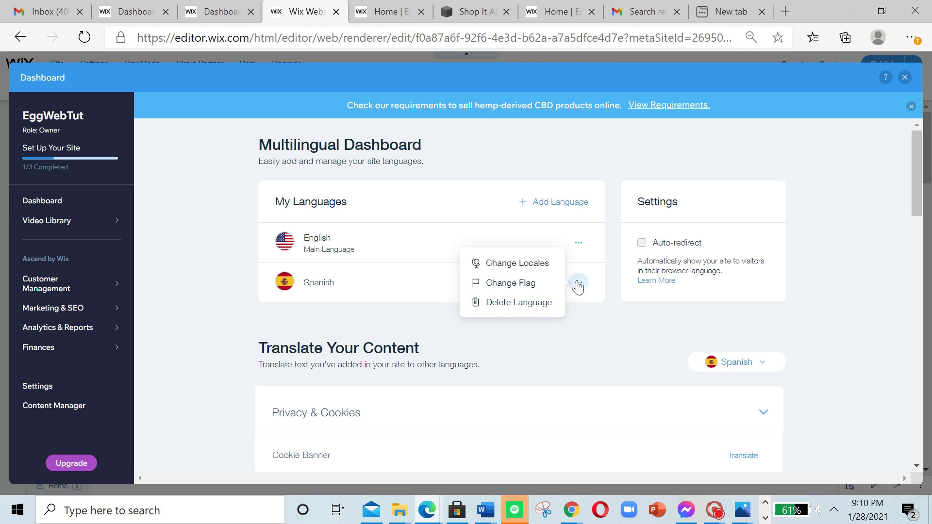
left_click(578, 285)
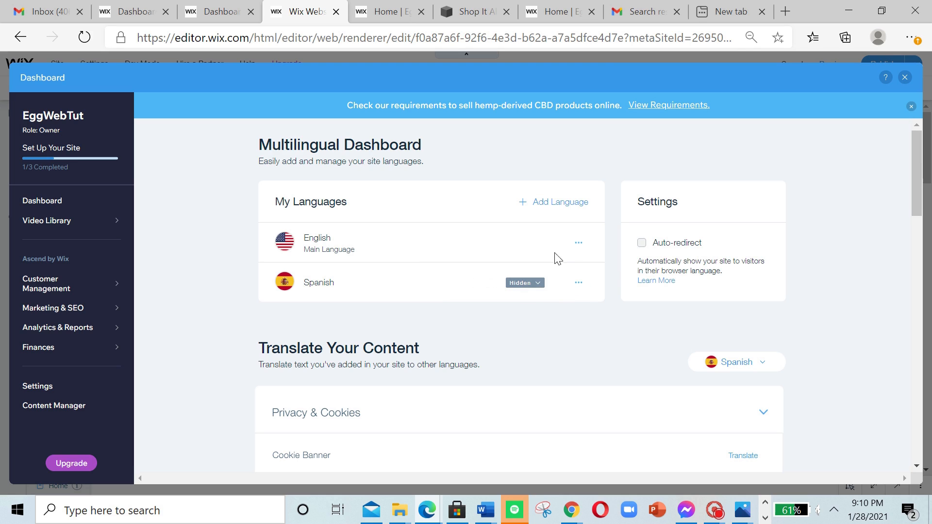
left_click(529, 285)
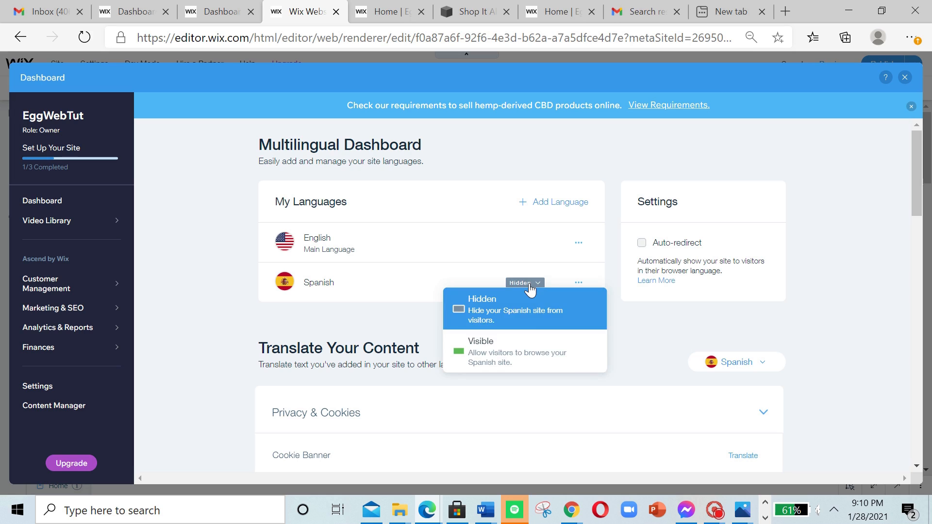
left_click(528, 348)
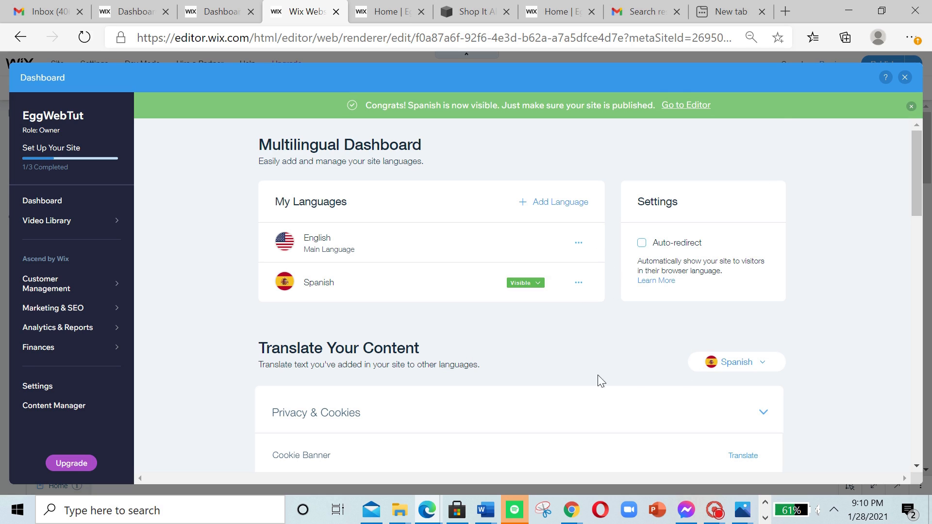
Step: Open the Spanish translation of the Cookie Banner and dismiss the Google Translate introduction
scroll(496, 303, "down", 3)
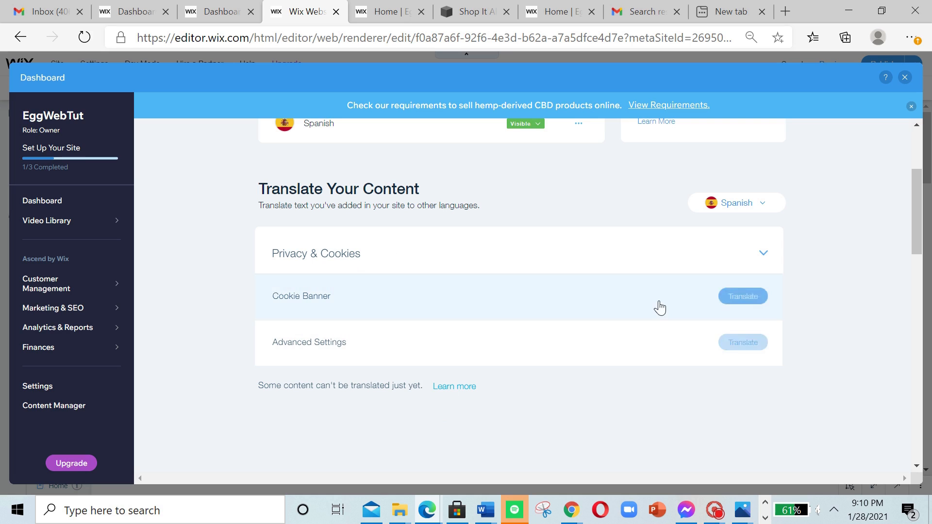
left_click(742, 297)
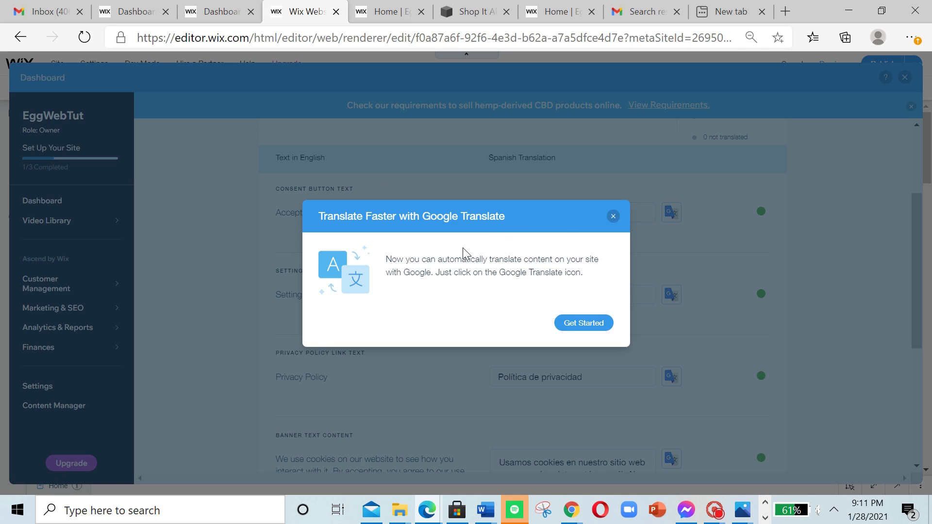
left_click_drag(318, 213, 484, 231)
left_click(602, 326)
Step: Examine the Cookie Banner's English texts alongside their Spanish translations
scroll(720, 335, "down", 5)
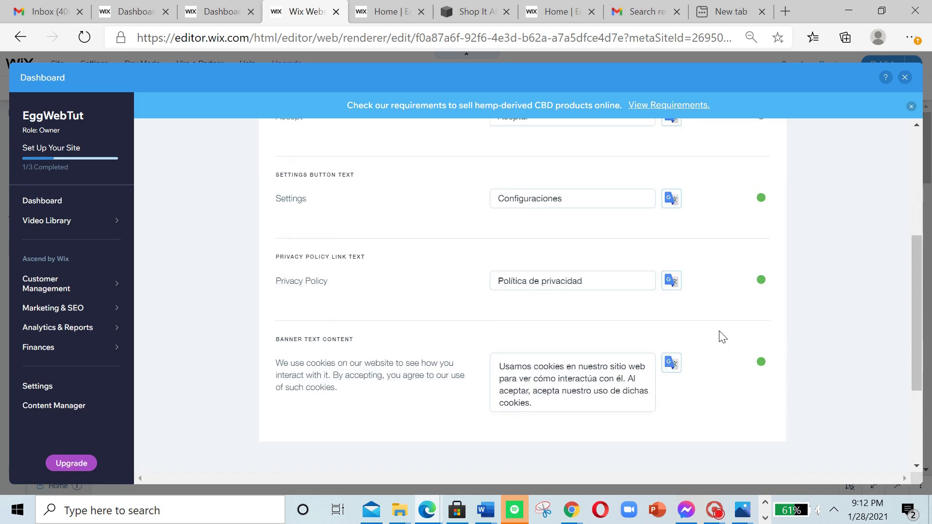
scroll(732, 323, "up", 8)
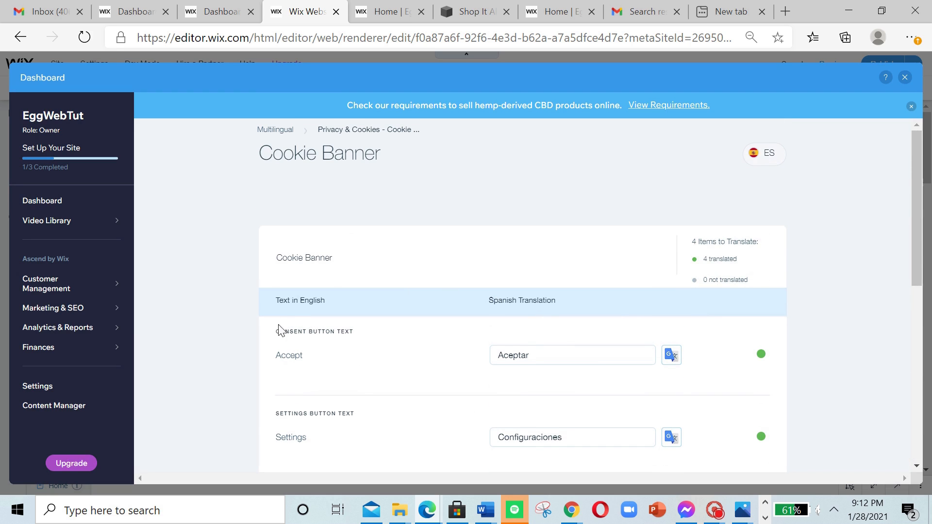
left_click_drag(275, 331, 358, 336)
left_click(358, 337)
scroll(563, 349, "down", 1)
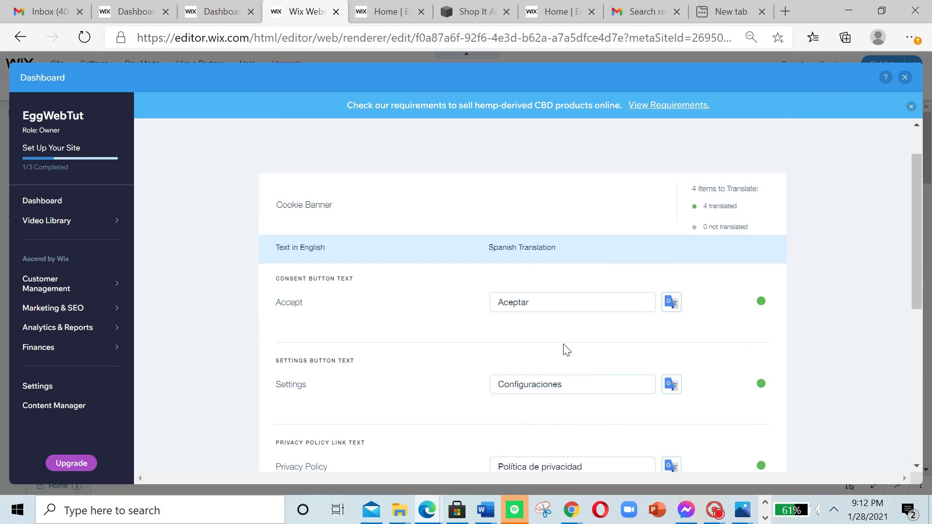
Step: Check the Cookie Banner's Spanish privacy policy link and banner text translations without changing them
scroll(597, 378, "down", 4)
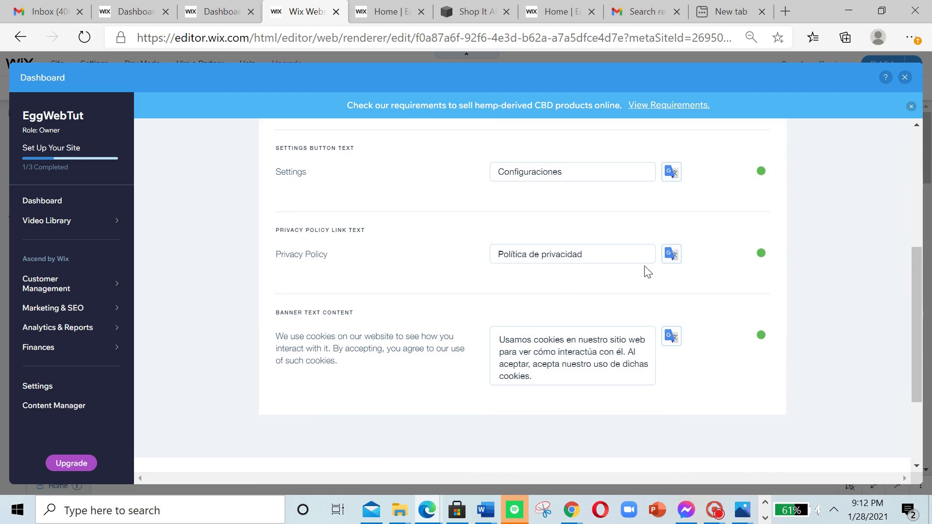
left_click_drag(580, 258, 469, 280)
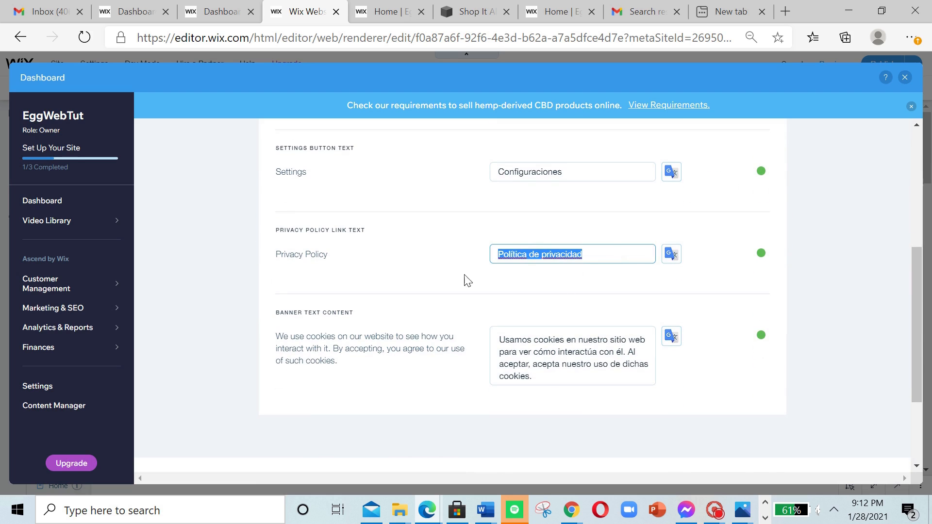
left_click(473, 239)
left_click(582, 381)
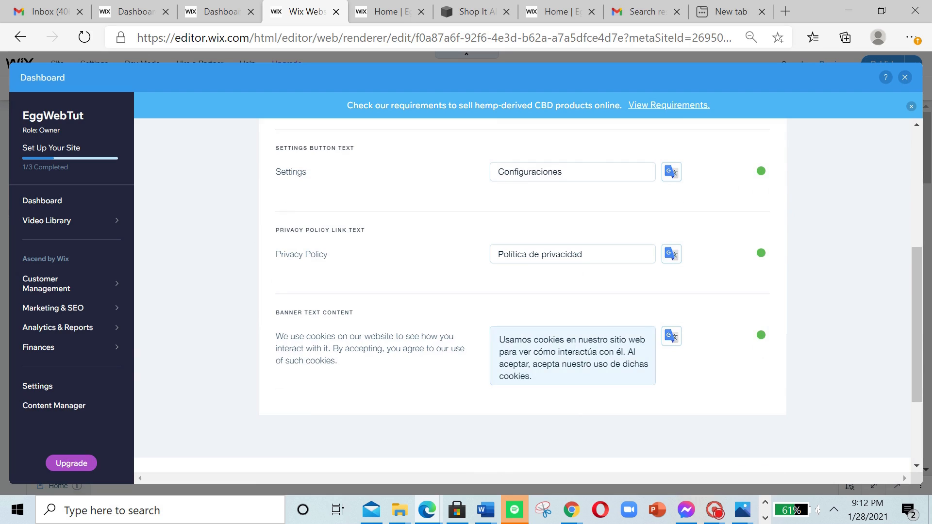
left_click(478, 310)
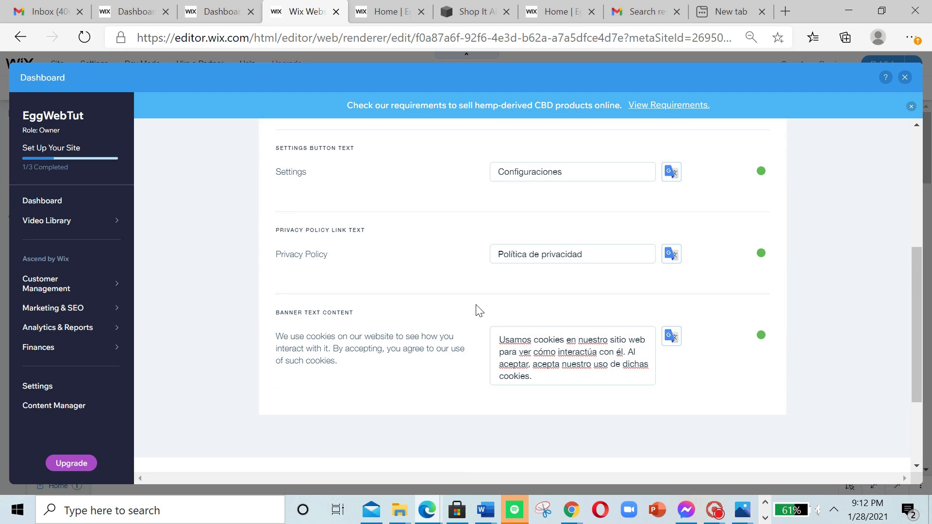
scroll(586, 329, "down", 3)
scroll(614, 365, "up", 4)
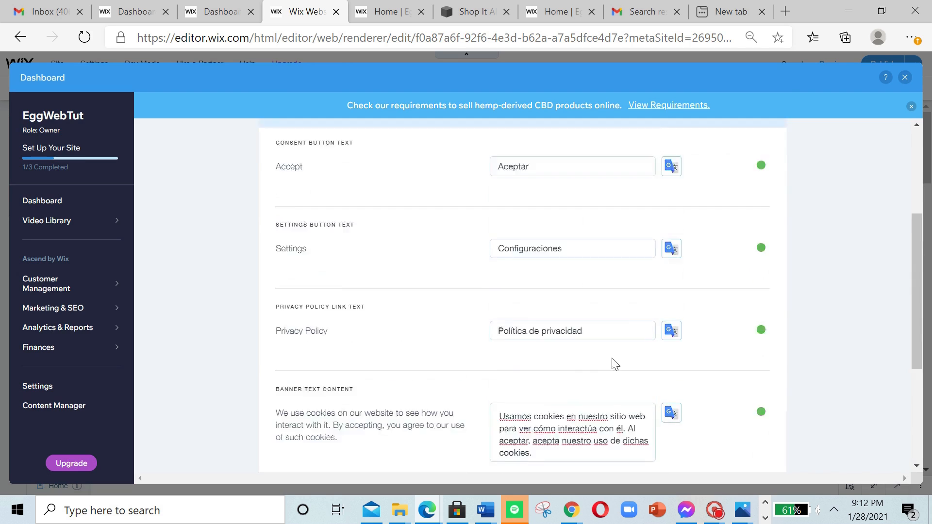
scroll(592, 304, "up", 4)
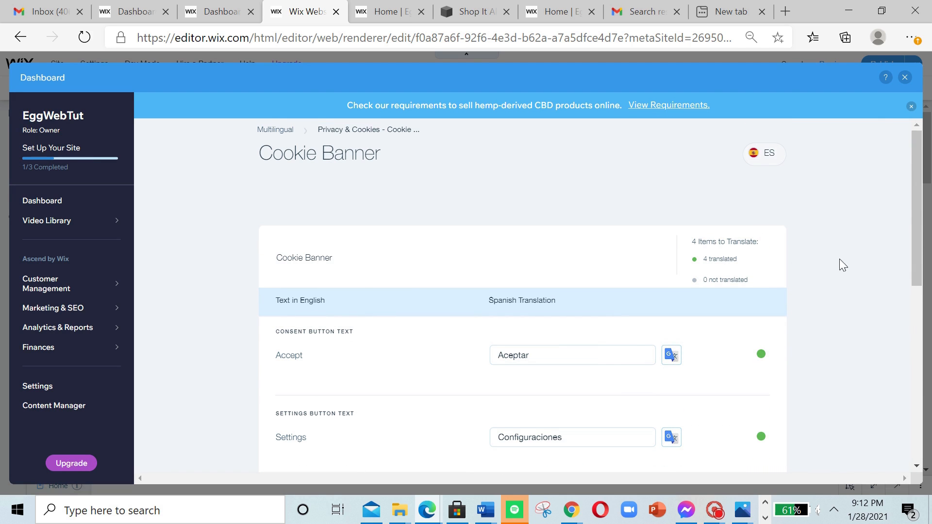
Step: Dismiss the CBD requirements notice, look over the Cookie Banner page once more and close the dashboard to return to the editor
left_click(911, 107)
scroll(776, 218, "down", 6)
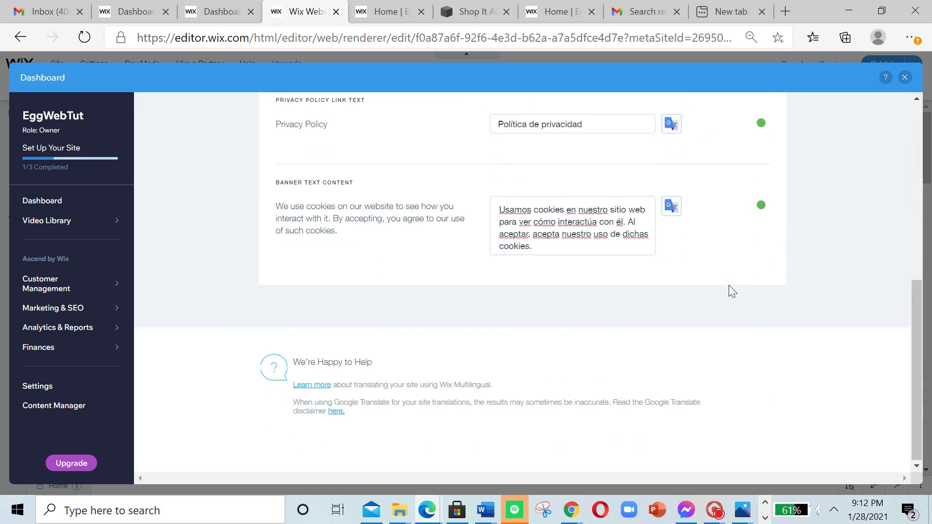
scroll(729, 285, "up", 7)
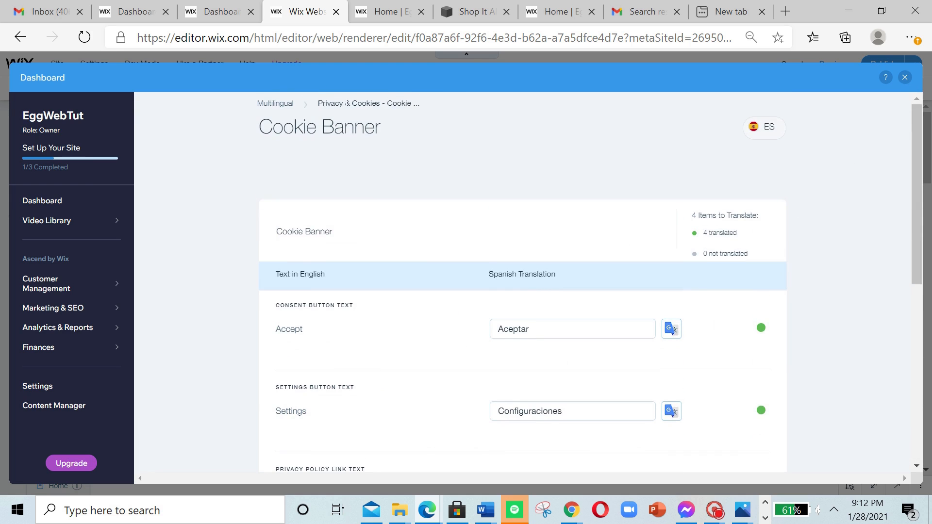
left_click(904, 78)
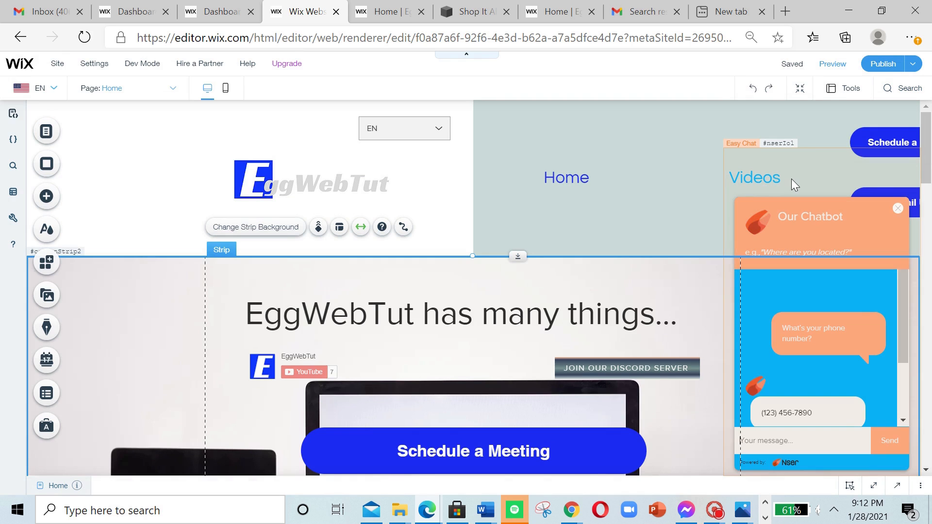
Step: Preview the English site briefly, then switch the editor to Spanish and preview that version
left_click(826, 63)
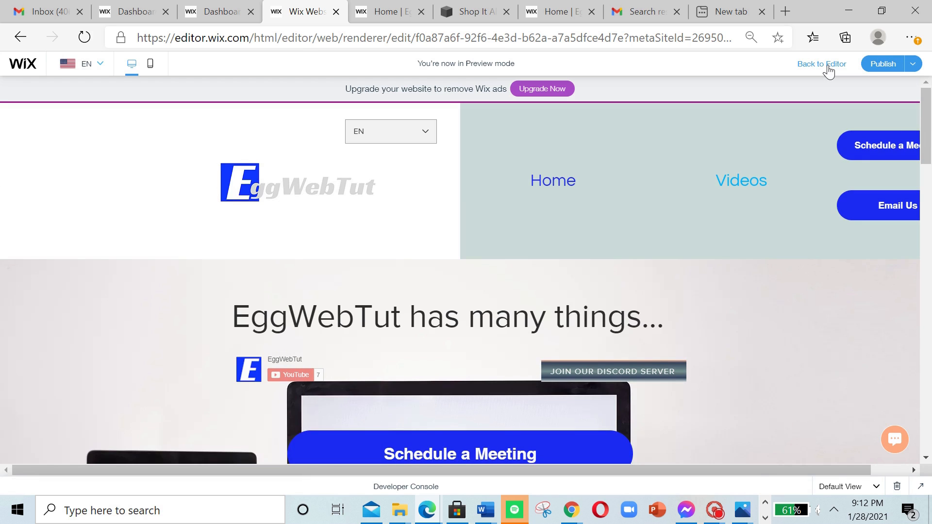
left_click(828, 68)
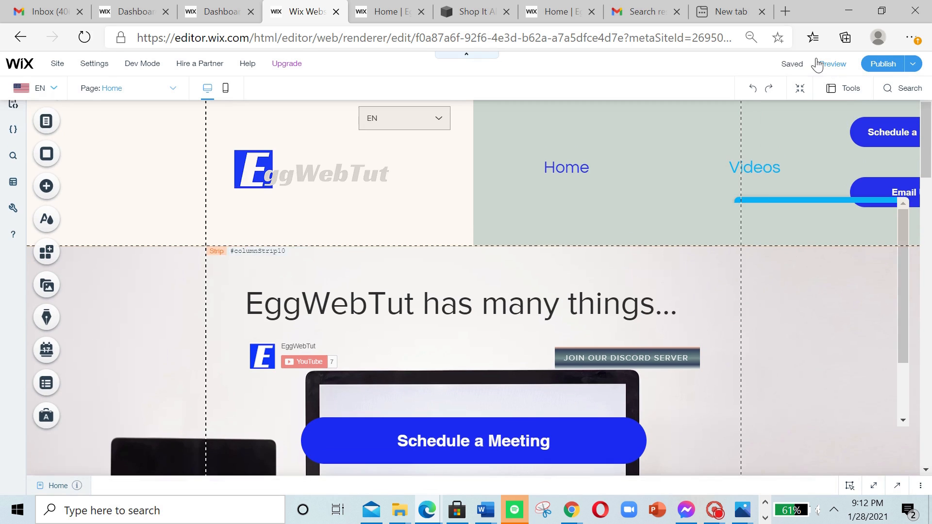
left_click(63, 96)
left_click(115, 166)
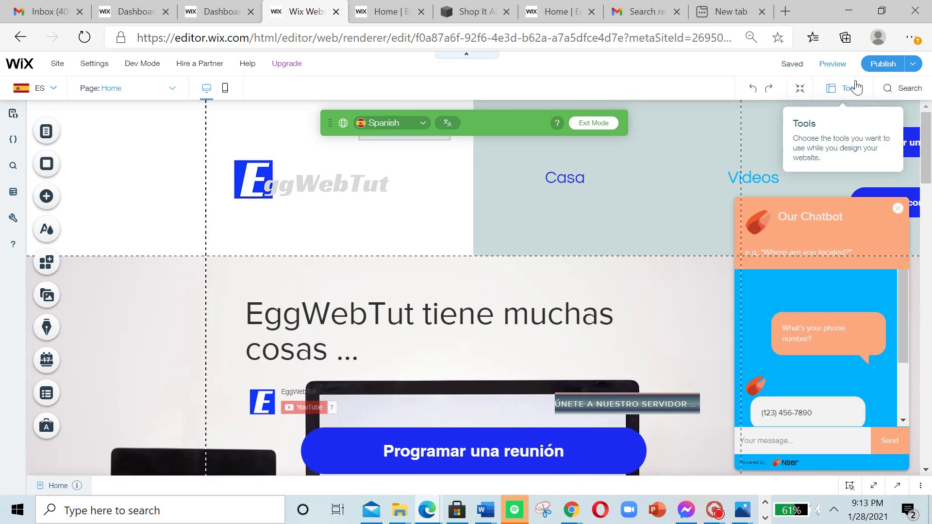
left_click(834, 68)
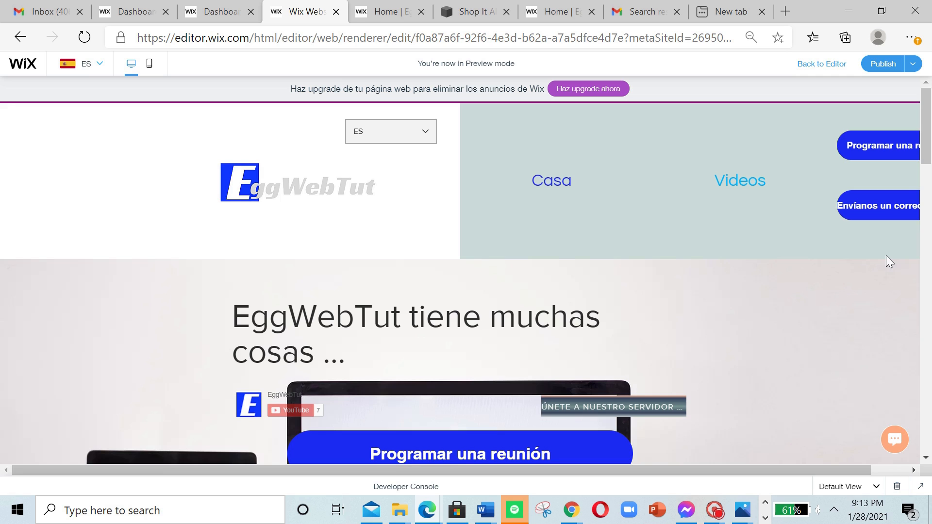
Step: Examine the chatbot and the translated home page content in the Spanish preview, leaving the chatbot closed
left_click(894, 440)
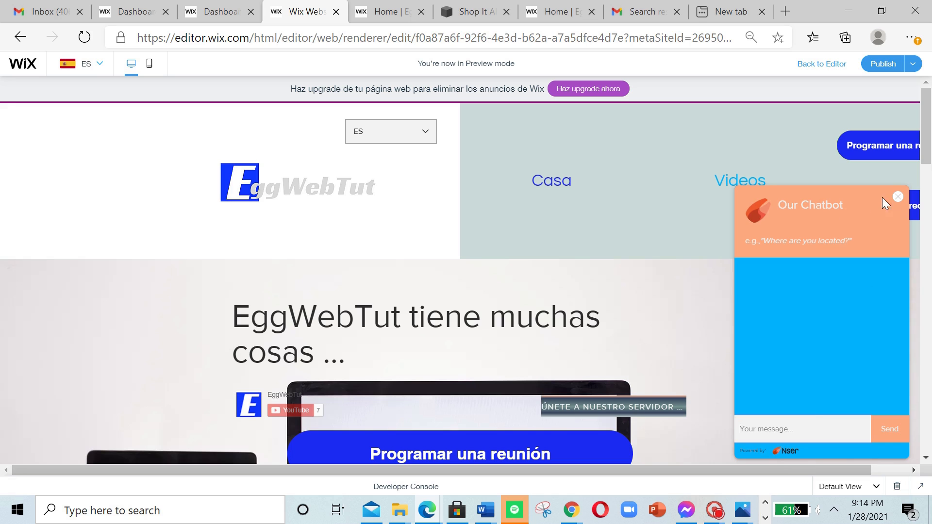
left_click(899, 197)
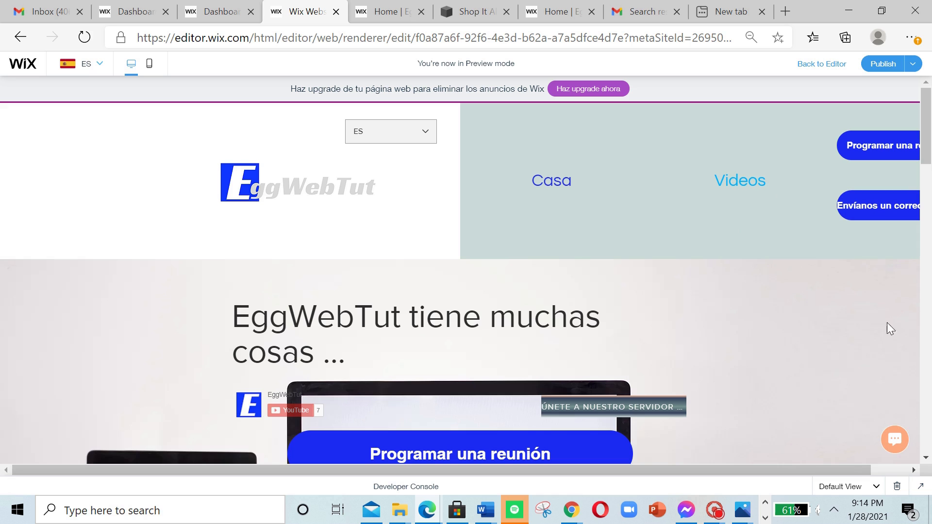
left_click(892, 443)
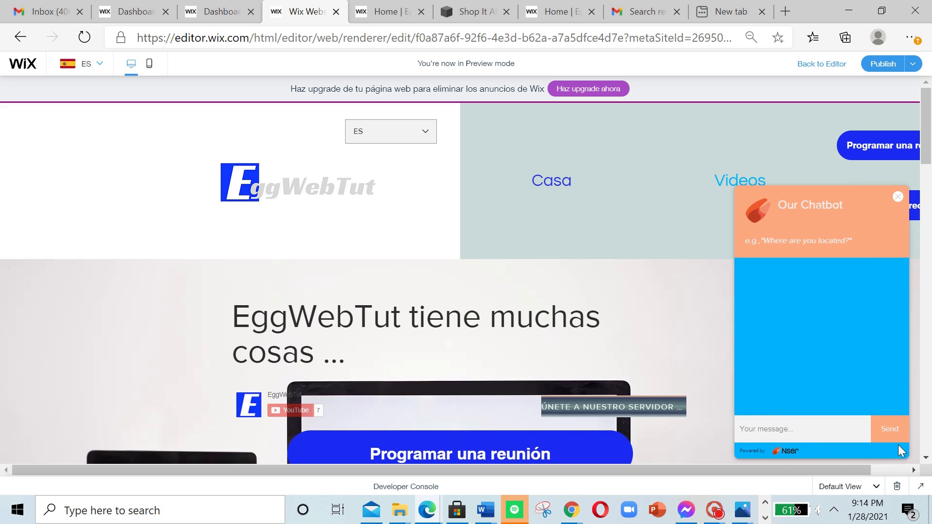
left_click(898, 197)
scroll(851, 273, "down", 10)
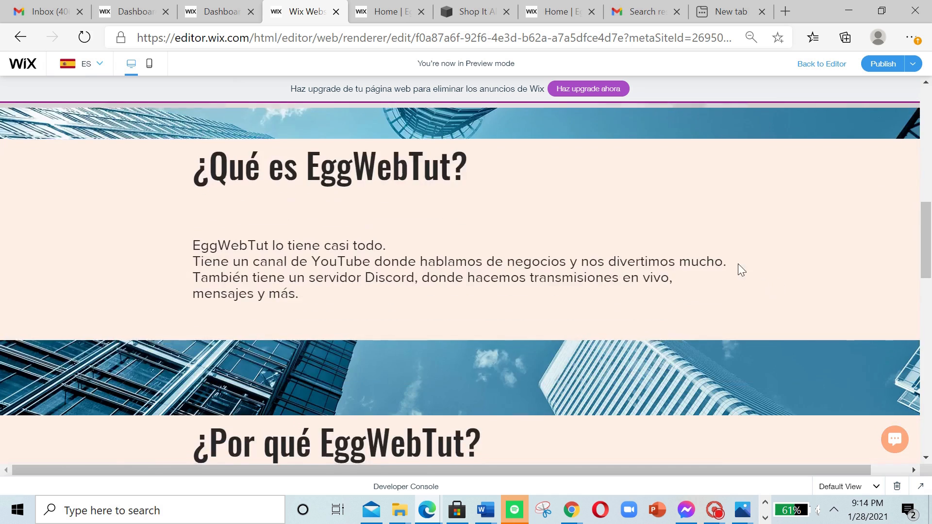
scroll(737, 263, "up", 5)
scroll(622, 290, "up", 7)
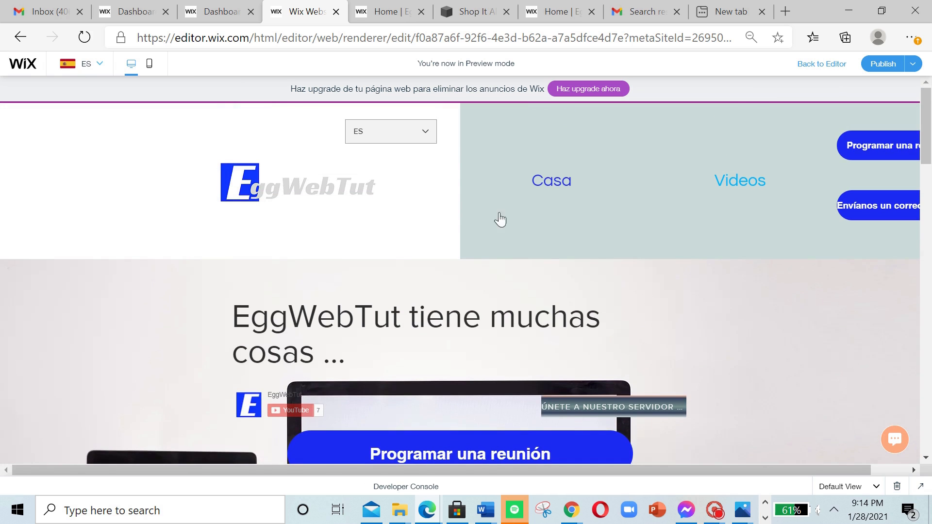
Step: Switch the previewed site from Spanish to English with its own language menu
left_click(416, 130)
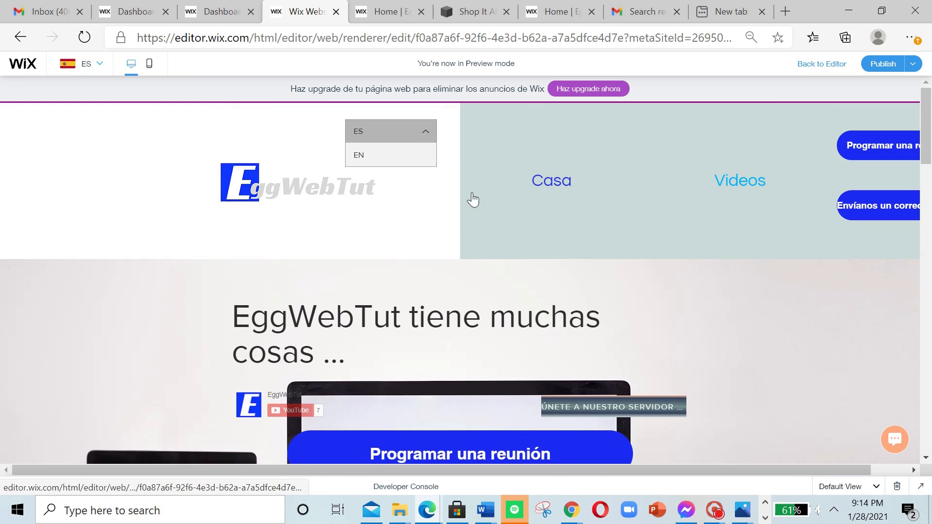
left_click(447, 169)
left_click(403, 141)
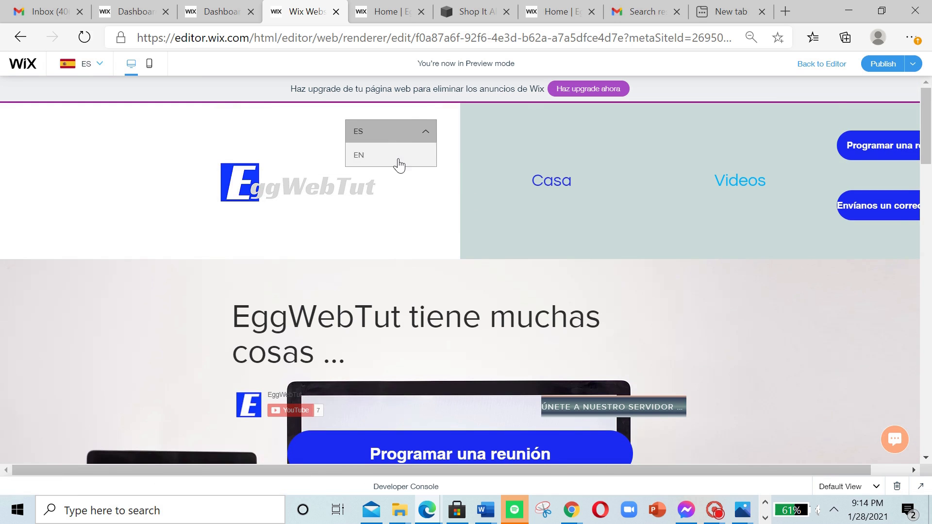
left_click(397, 160)
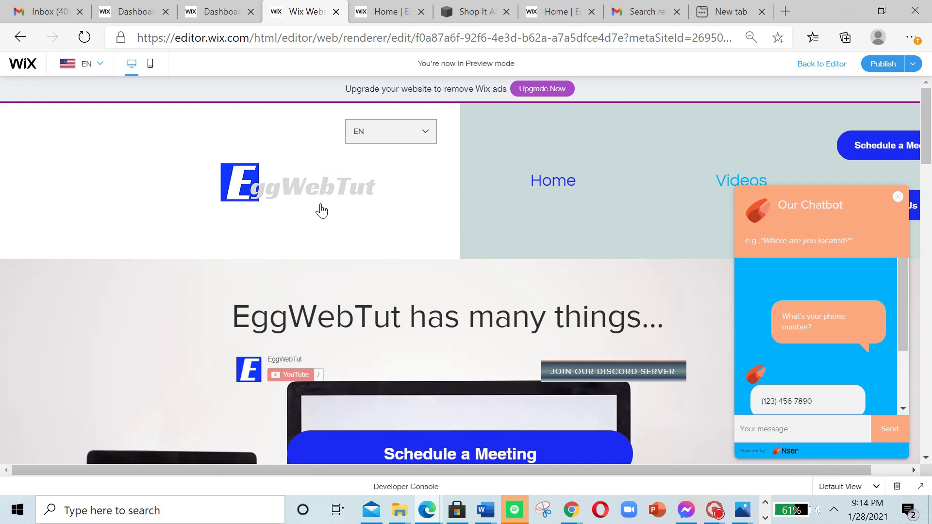
Step: Test the site's language menu again by changing the preview to Spanish and back to English
left_click(403, 140)
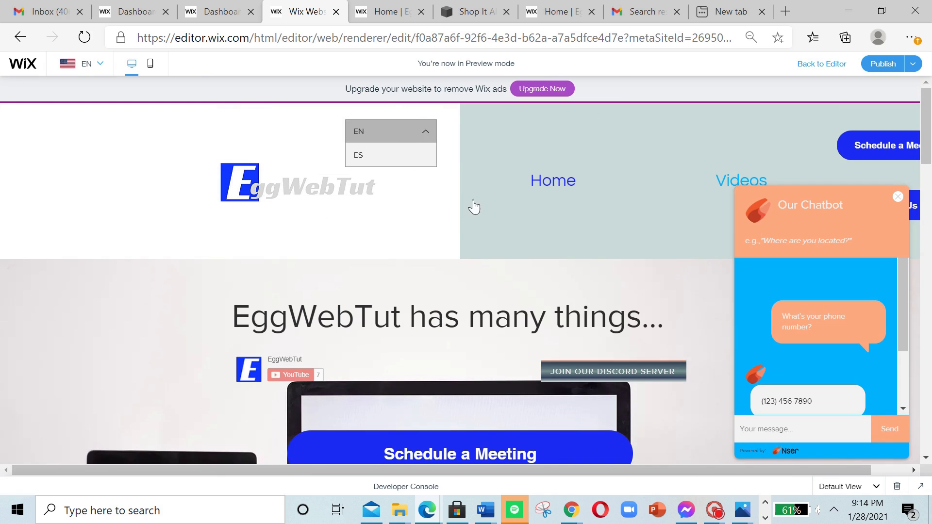
left_click(406, 140)
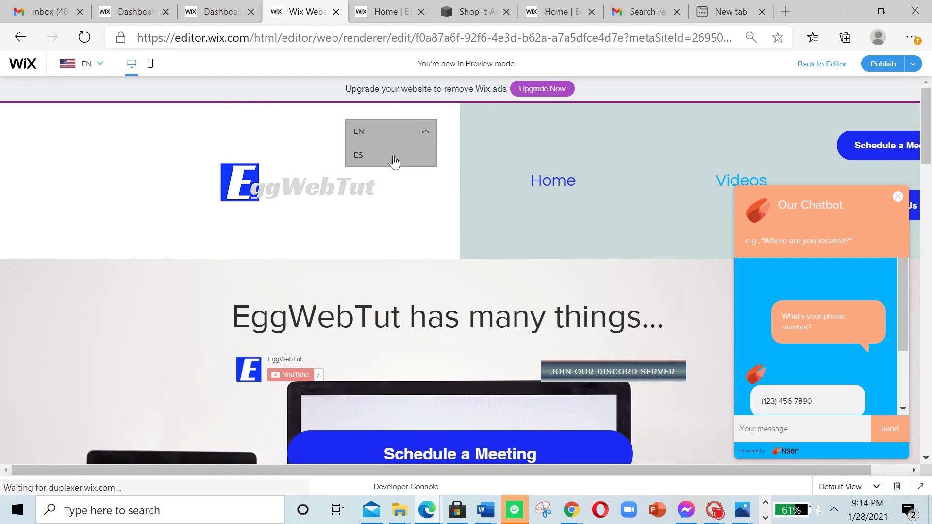
left_click(395, 155)
left_click(398, 141)
left_click(406, 134)
left_click(396, 140)
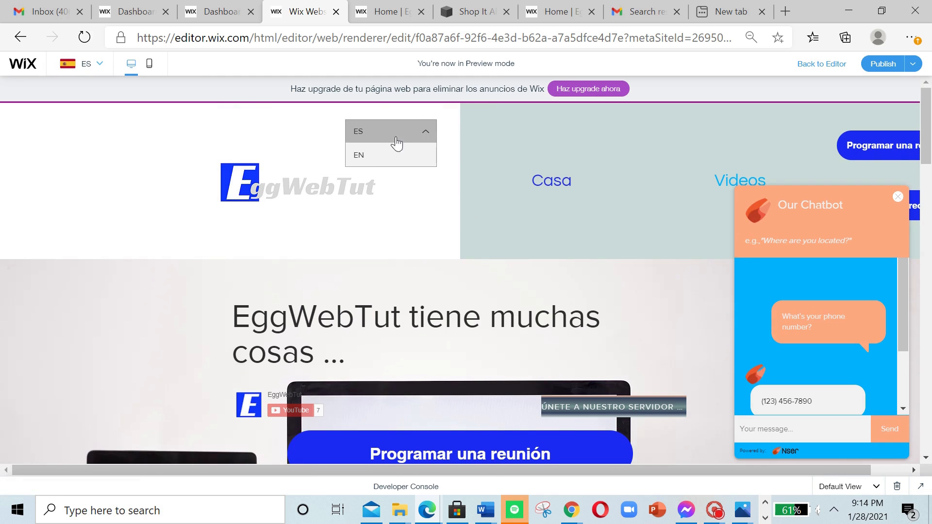
left_click(374, 155)
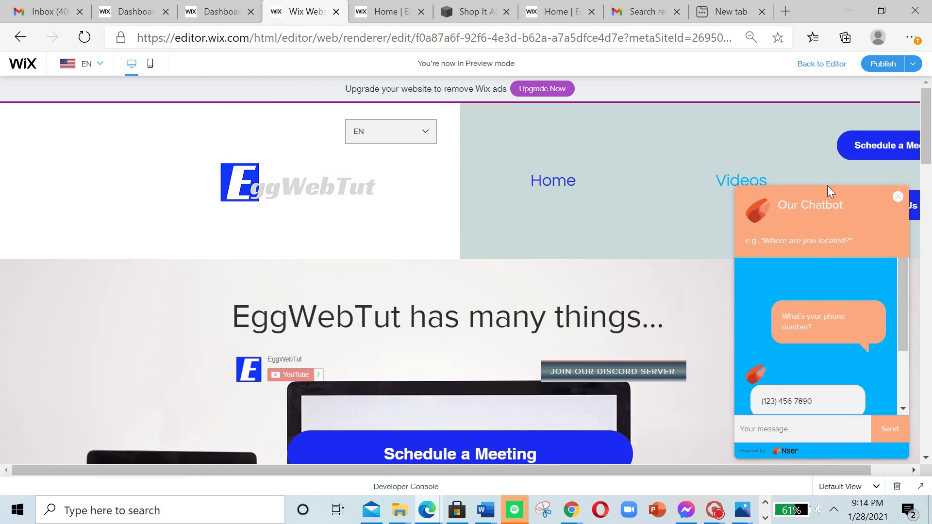
Step: Return to the editor and move the Language Menu to the far left of the header, beyond the logo
left_click(817, 74)
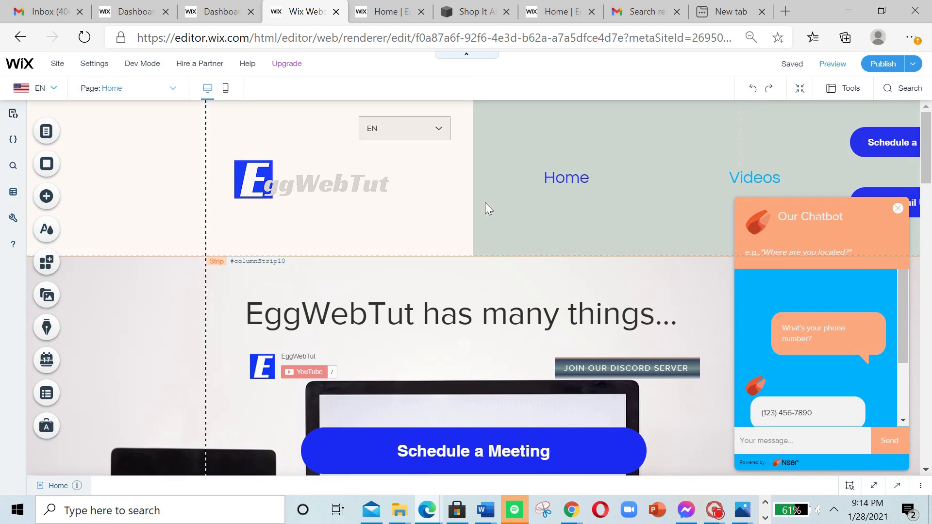
left_click(400, 126)
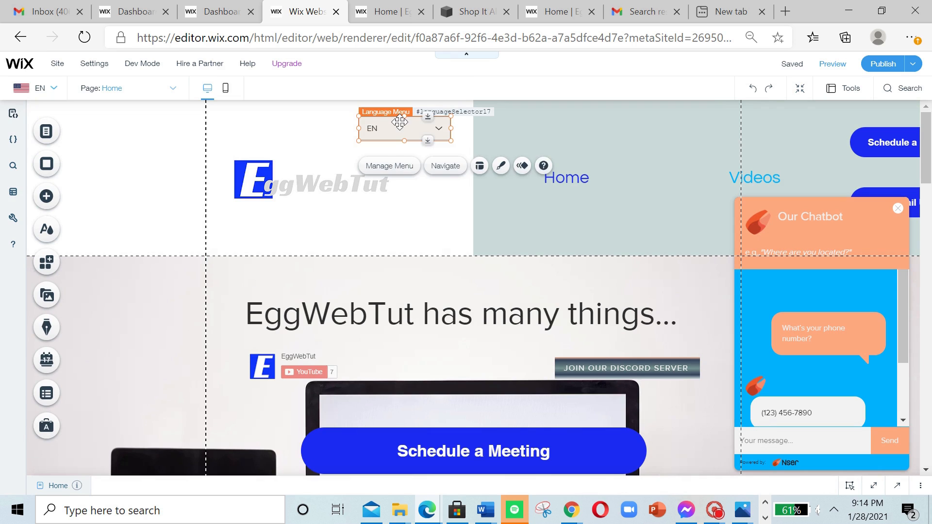
left_click_drag(400, 121, 108, 122)
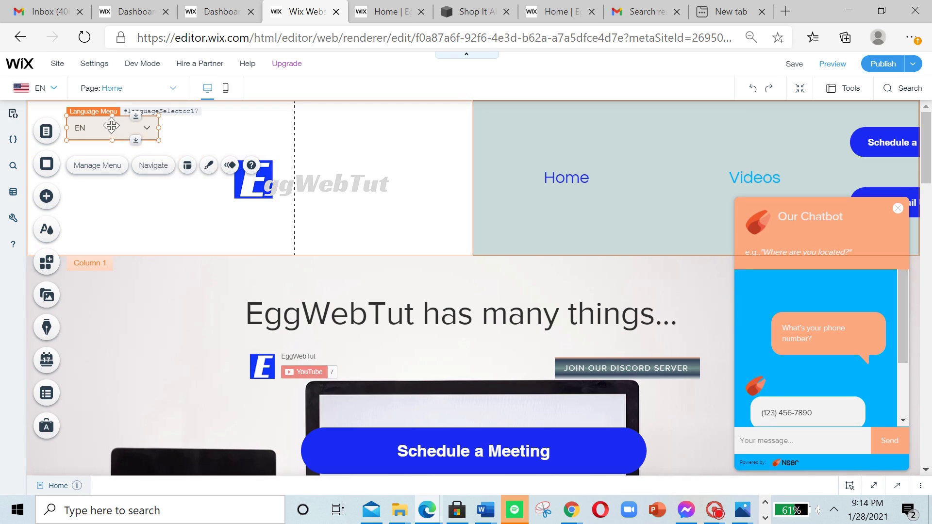
Step: Try the Horizontal menu type in the Language Menu's layout settings, then restore Dropdown
left_click(187, 166)
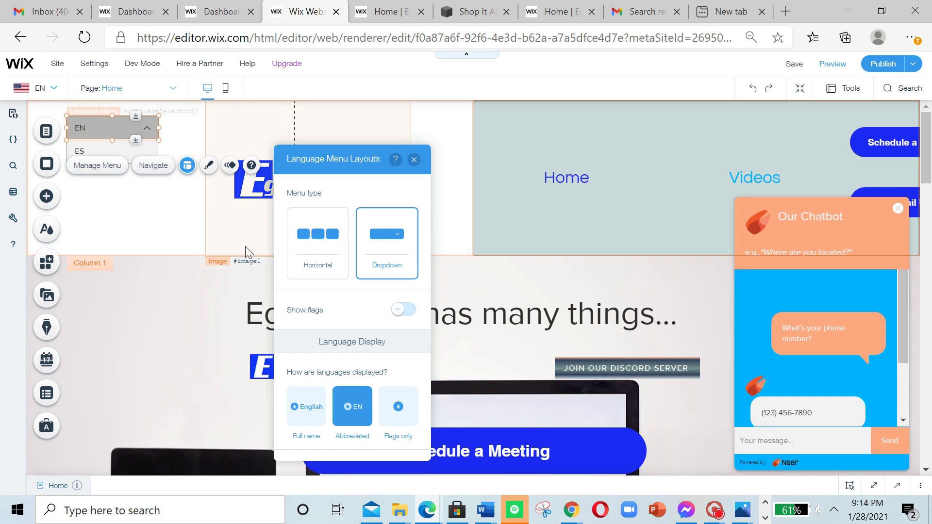
left_click(335, 258)
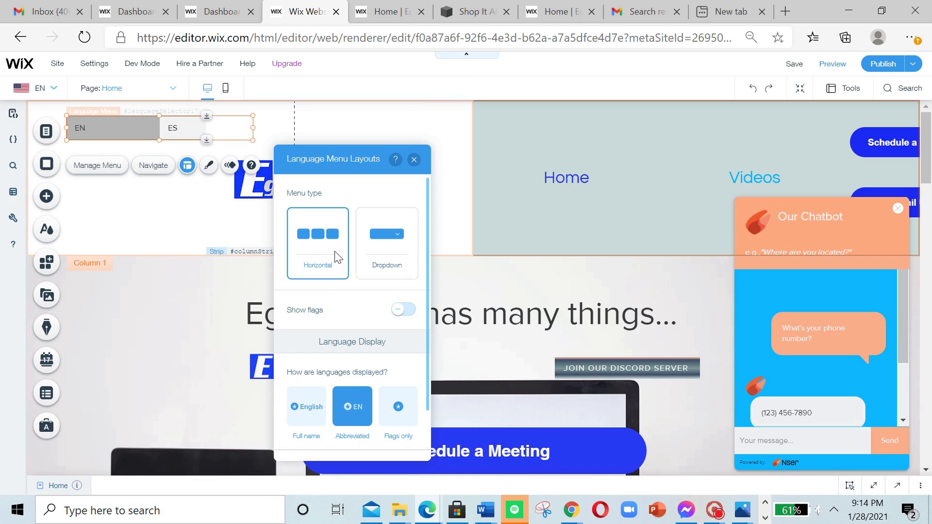
left_click(402, 273)
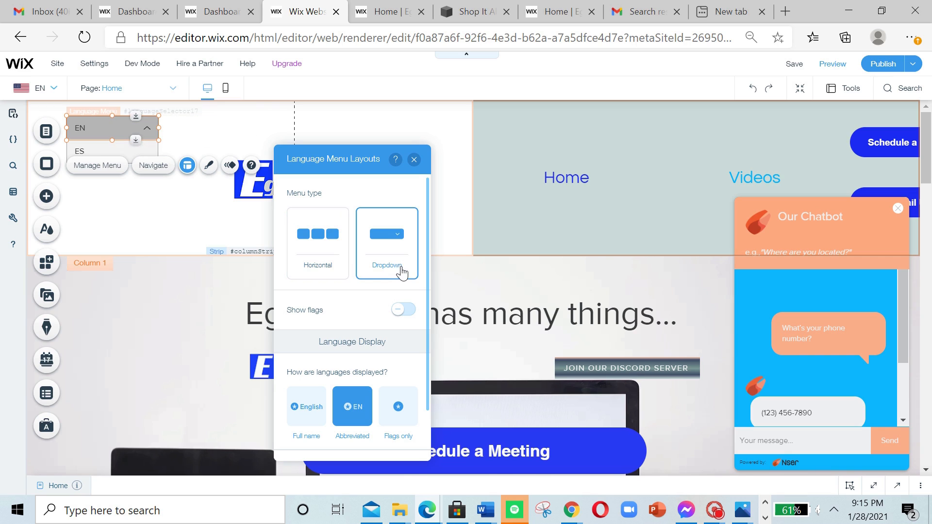
Step: Try the full name and abbreviated language displays, then set the Language Menu to flags only
left_click(301, 417)
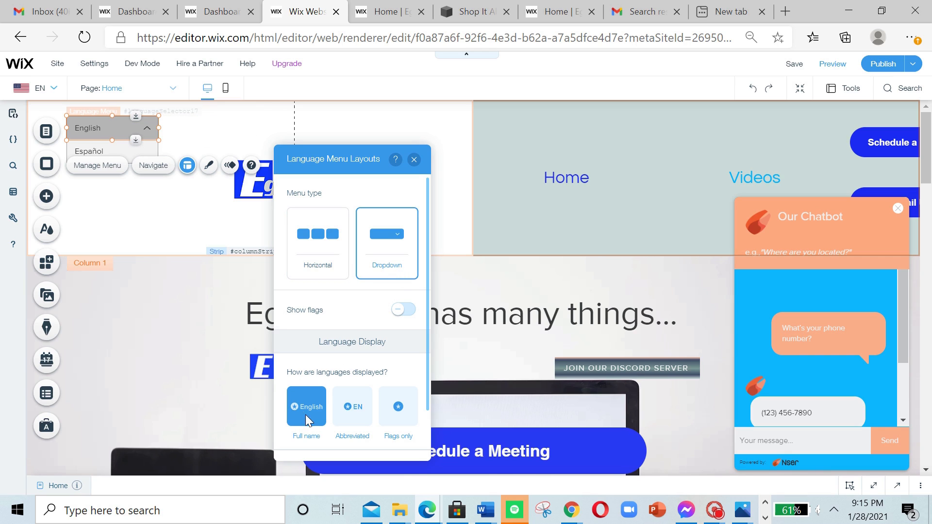
left_click(363, 410)
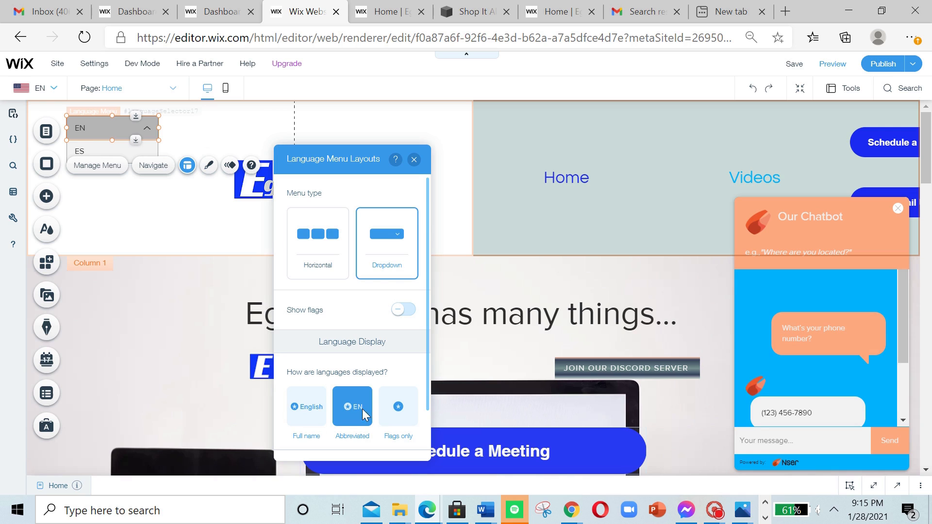
left_click(399, 410)
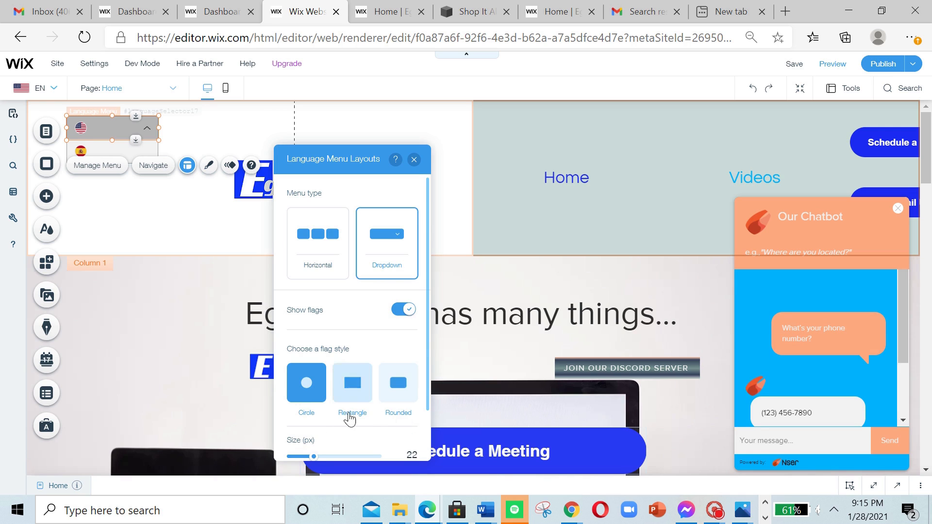
scroll(310, 391, "down", 4)
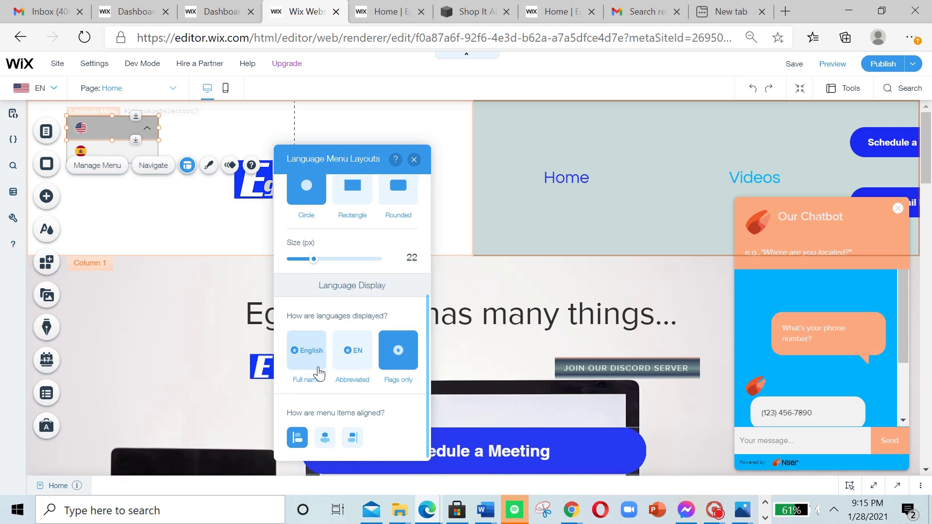
Step: Show full language names in the Language Menu and turn off its flags
left_click(318, 366)
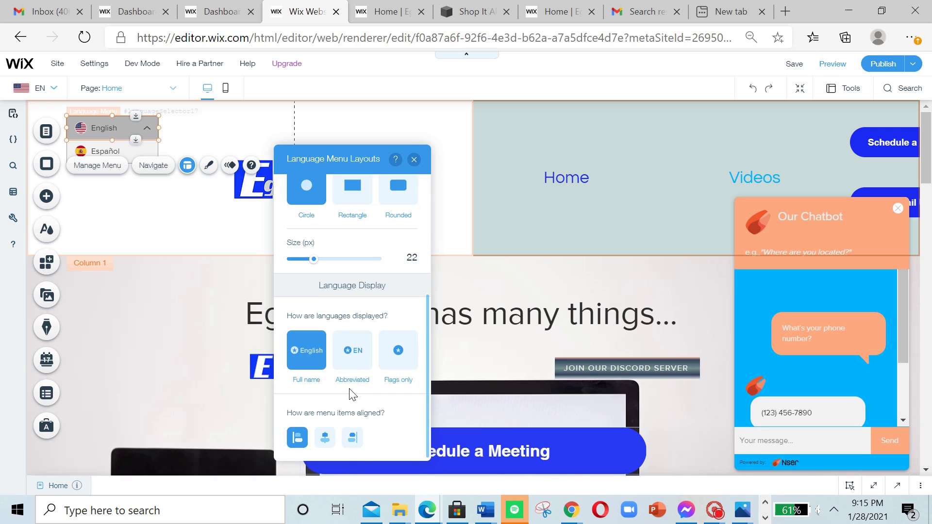
scroll(350, 389, "up", 2)
scroll(353, 394, "up", 2)
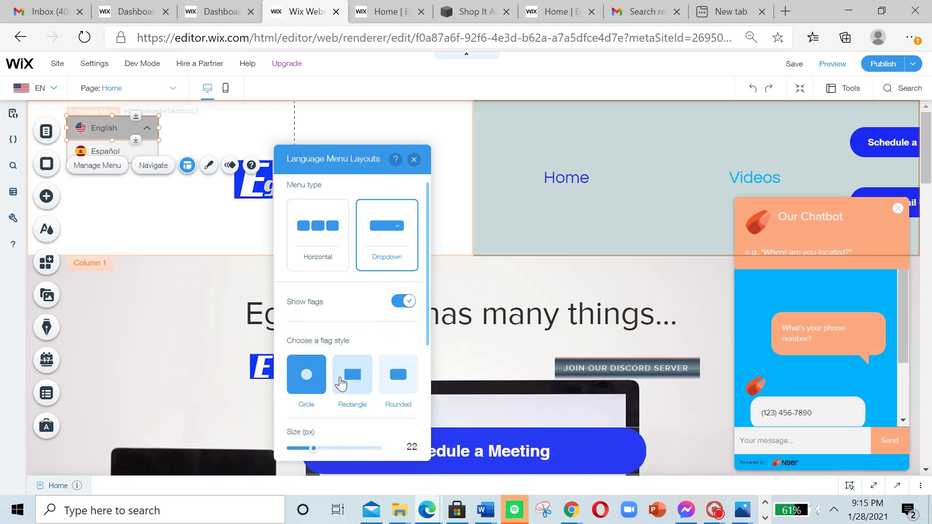
left_click(399, 311)
Step: Try centre and right alignment for the Language Menu items, then restore left alignment
scroll(351, 418, "down", 1)
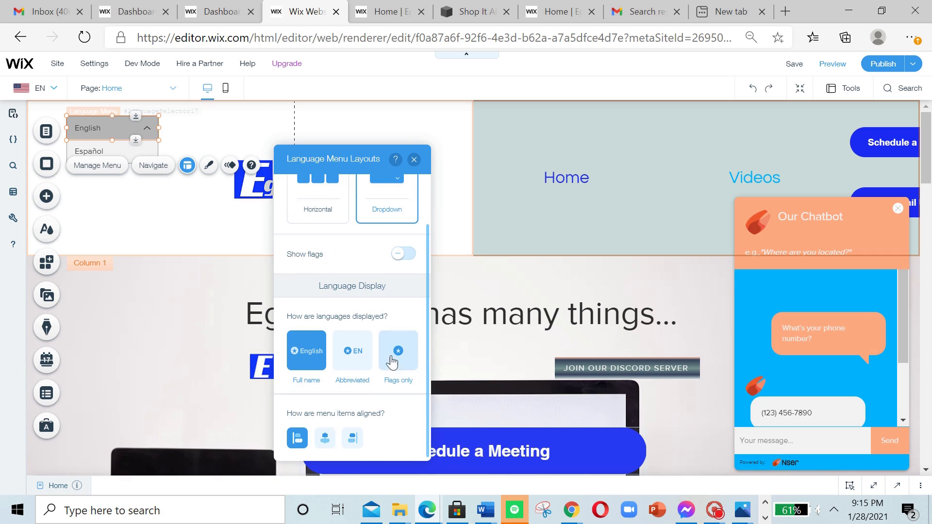
left_click(326, 439)
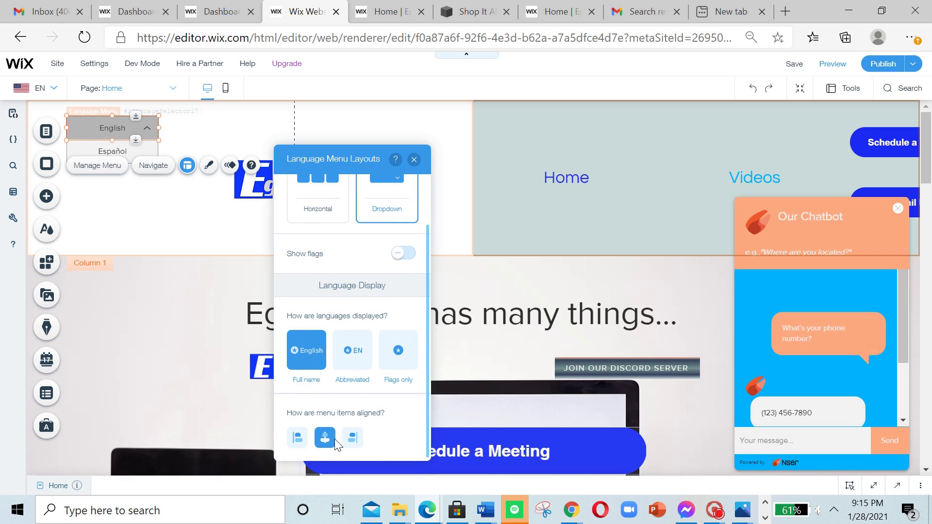
left_click(352, 438)
left_click(297, 438)
Step: Compare the Horizontal and Dropdown menu types for the Language Menu, keep Dropdown, and close the layout settings
scroll(333, 434, "up", 1)
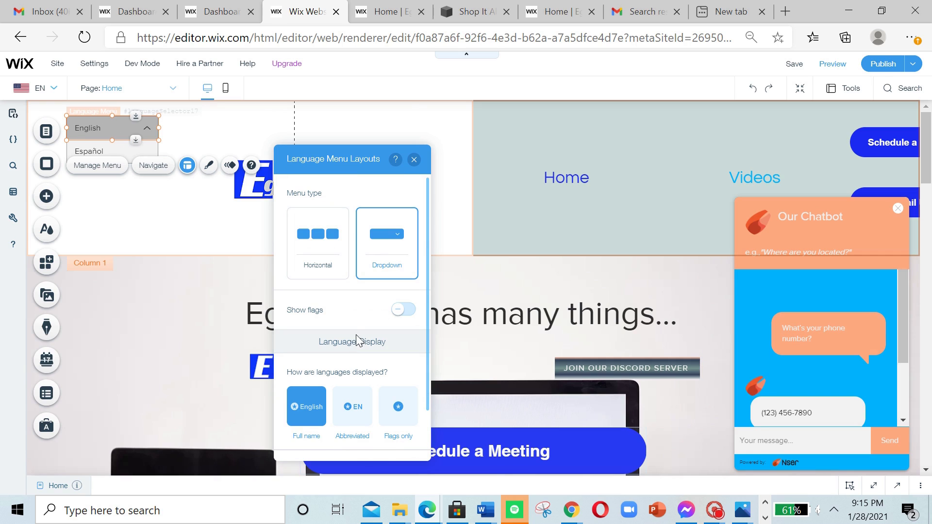
left_click(341, 257)
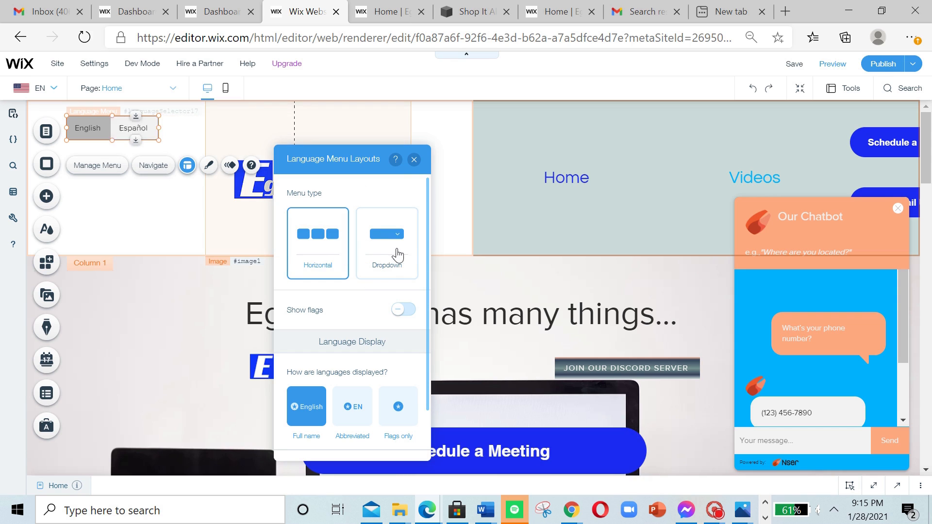
left_click(398, 254)
left_click(345, 236)
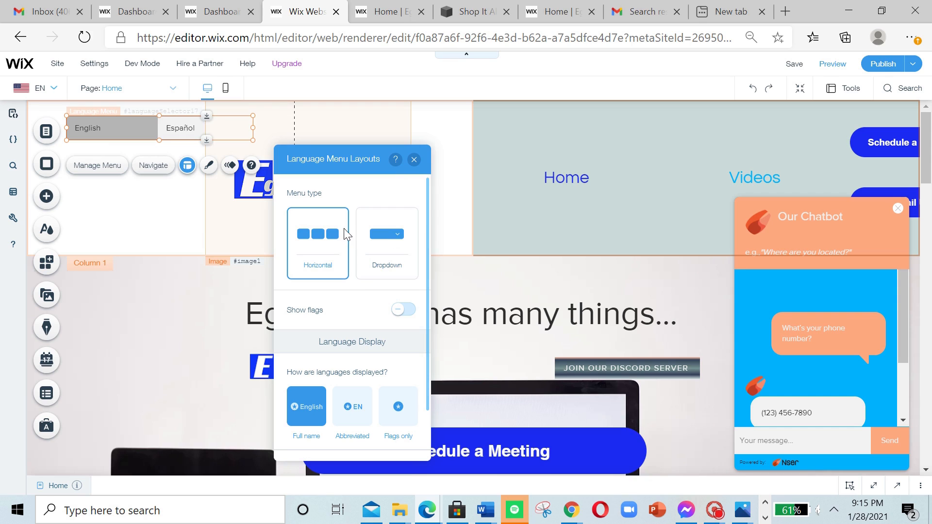
left_click(386, 232)
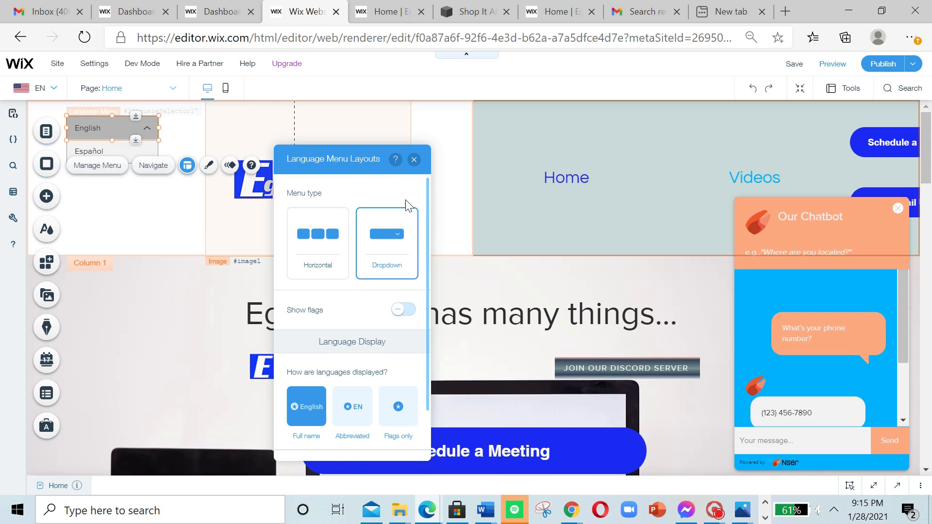
scroll(409, 194, "down", 1)
scroll(414, 161, "up", 1)
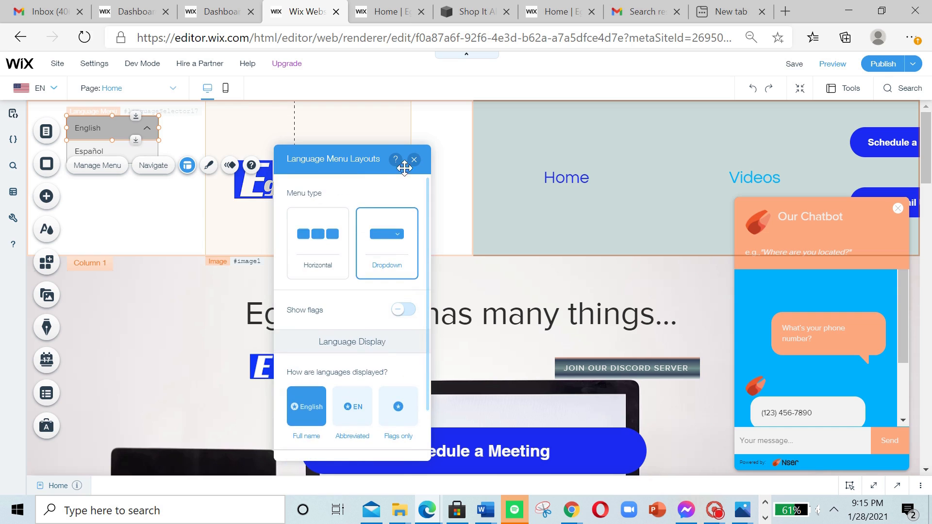
left_click(414, 160)
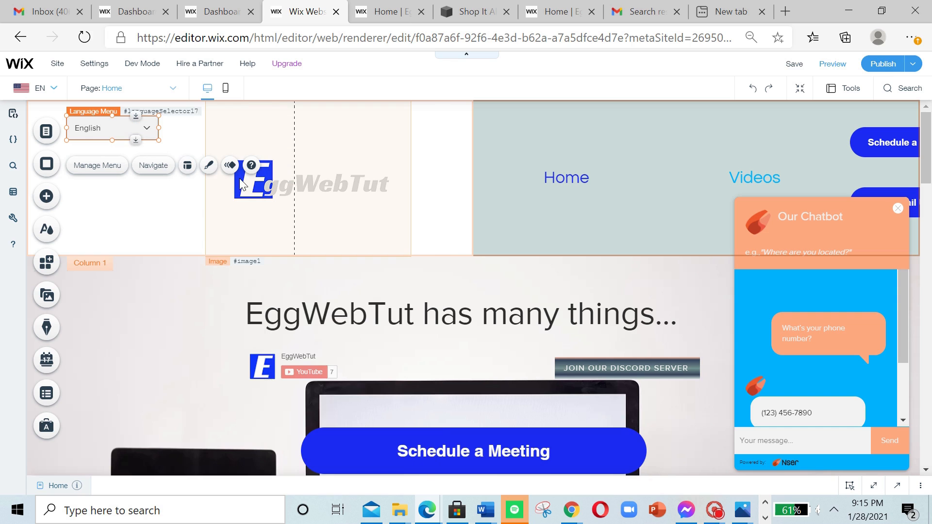
Step: Try out the preset designs for the Language Menu, then apply the dark dropdown preset
left_click(209, 165)
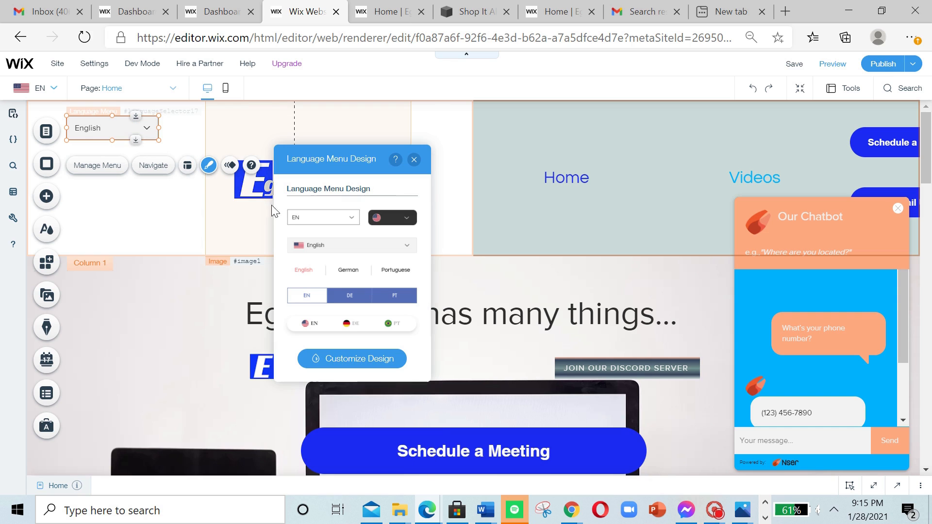
left_click(388, 223)
left_click(342, 222)
left_click(381, 222)
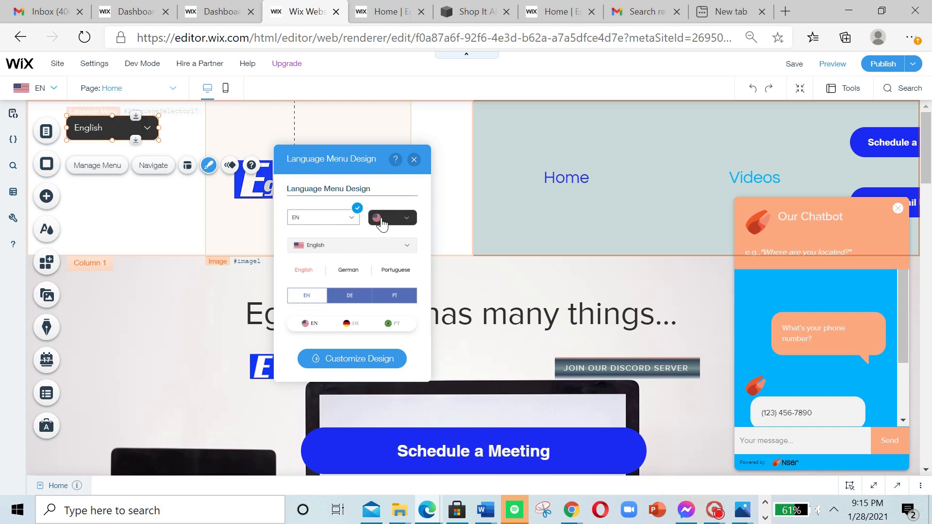
left_click(337, 244)
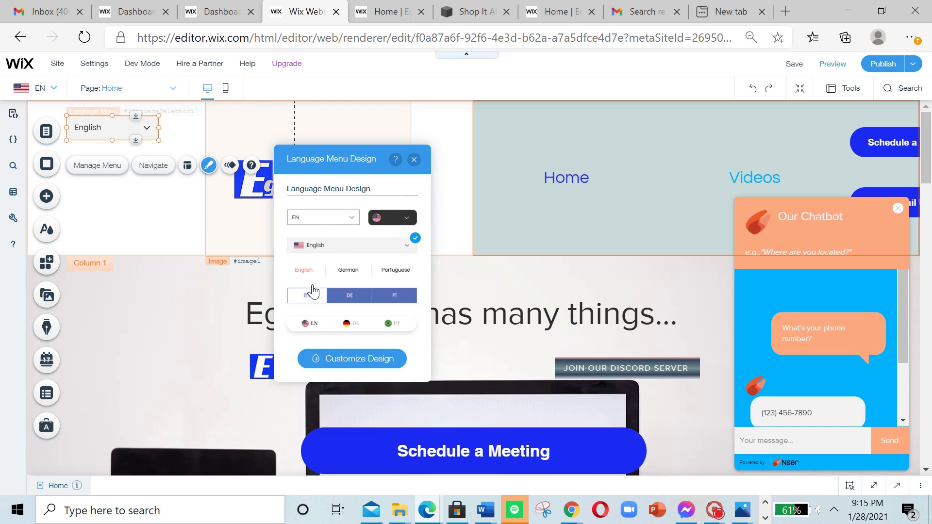
left_click(321, 274)
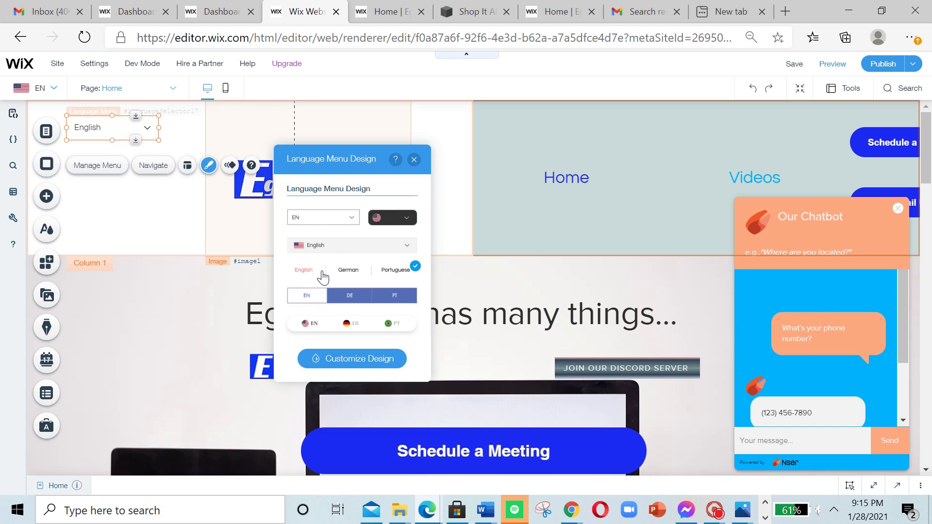
left_click(340, 297)
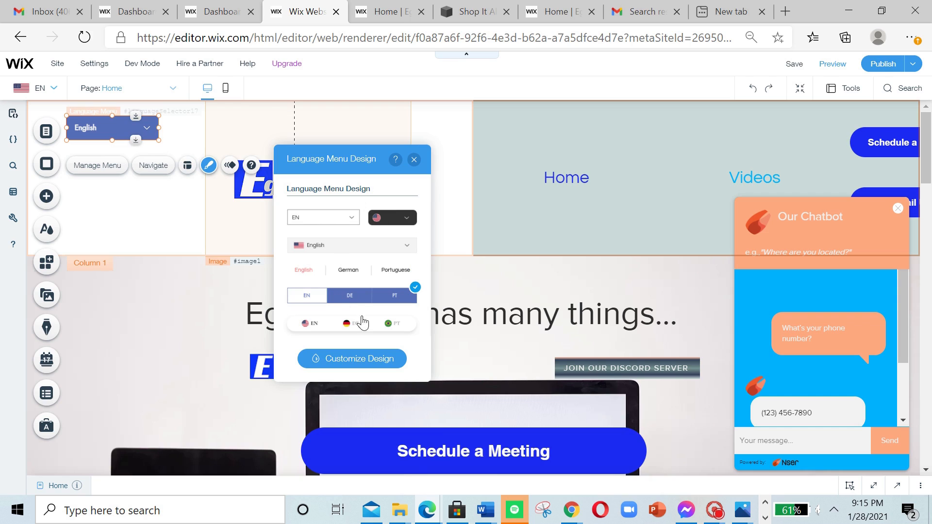
left_click(334, 326)
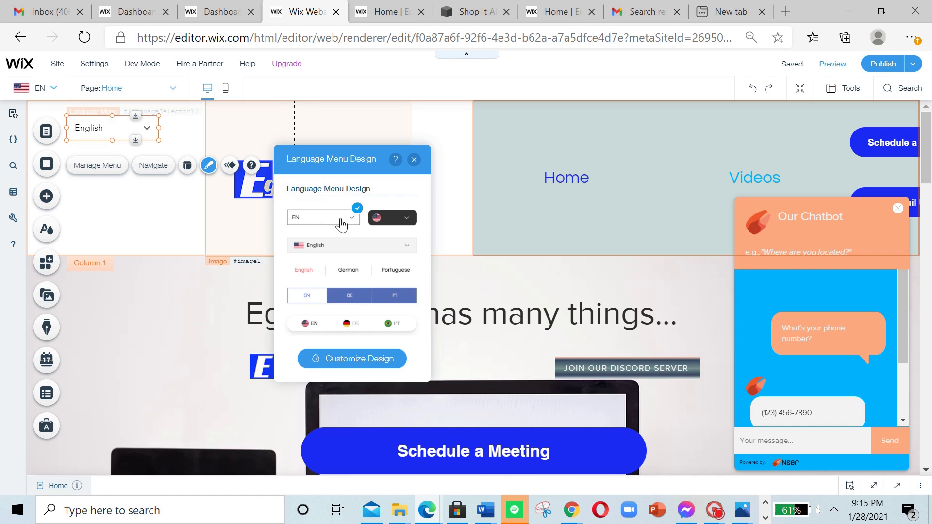
left_click(393, 219)
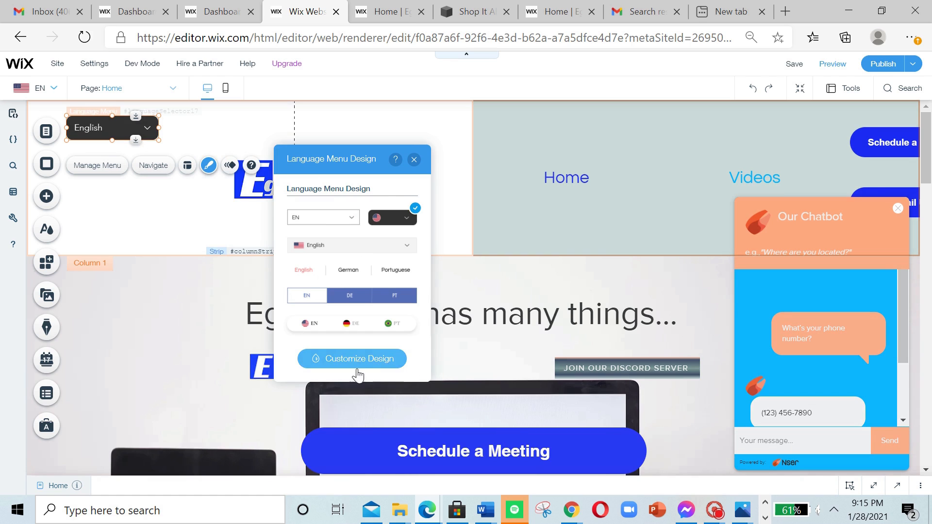
Step: Customise the Language Menu's regular fill by lowering the background opacity to about 56% and reducing the separators' opacity
left_click(384, 360)
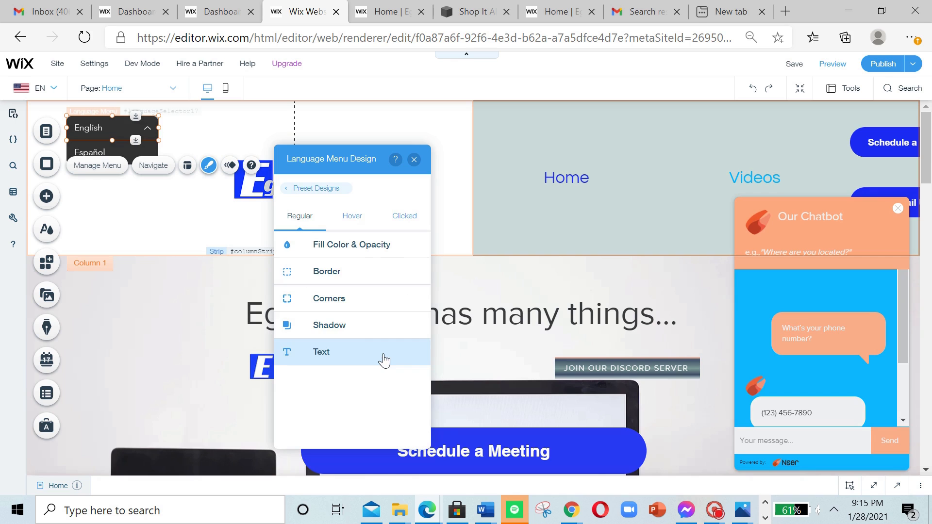
left_click(356, 246)
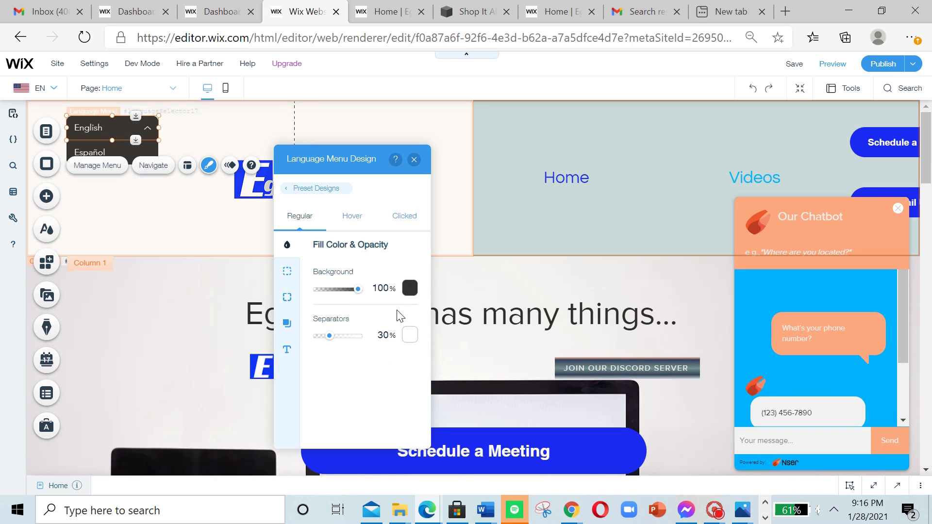
left_click(410, 289)
left_click(342, 294)
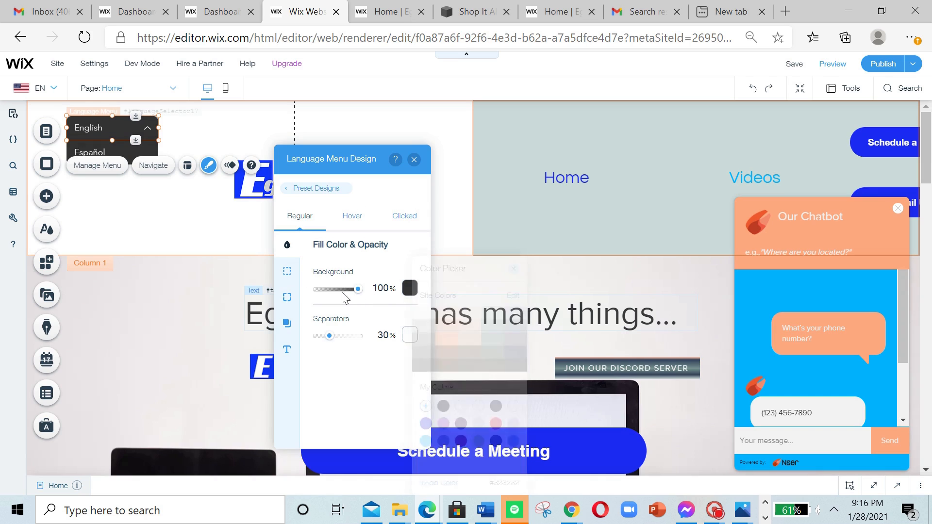
left_click_drag(358, 290, 343, 296)
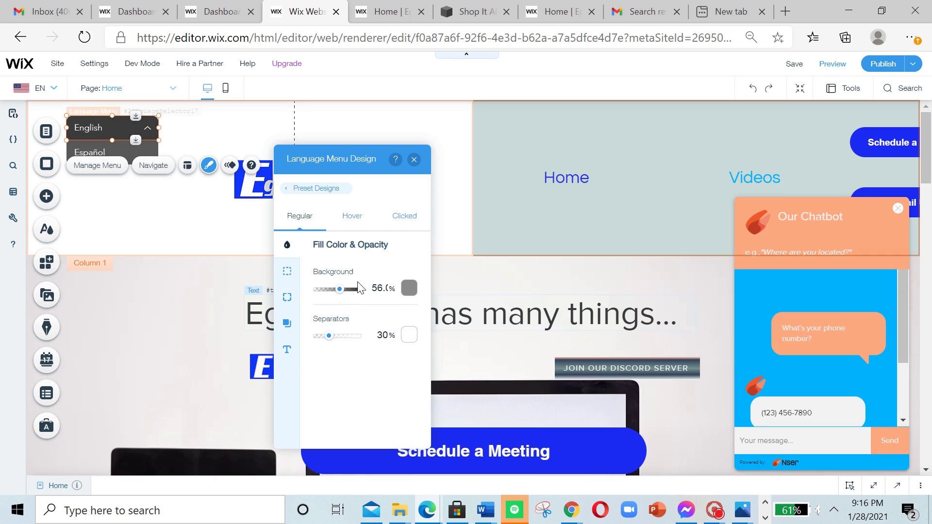
left_click_drag(333, 340, 274, 349)
Step: Try a different border width on the Language Menu, return it to 0 px, and lower the border's opacity
left_click(287, 271)
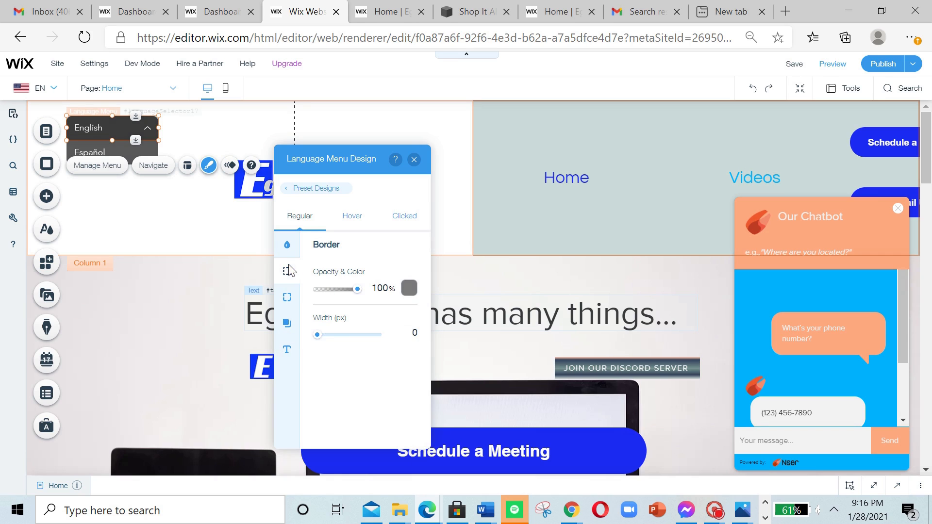
left_click(317, 334)
left_click_drag(322, 339, 303, 344)
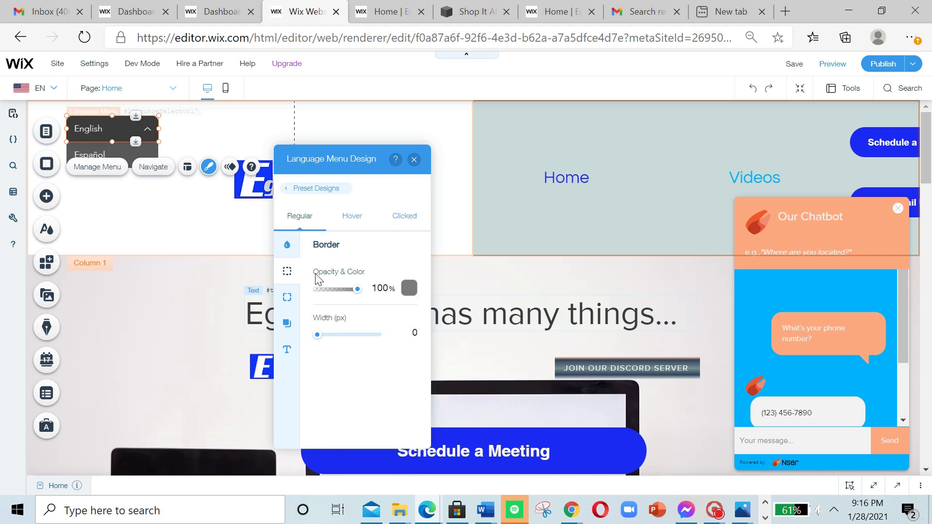
left_click_drag(357, 290, 221, 315)
Step: Set the Language Menu's linked corner radius to 7 px
left_click(291, 294)
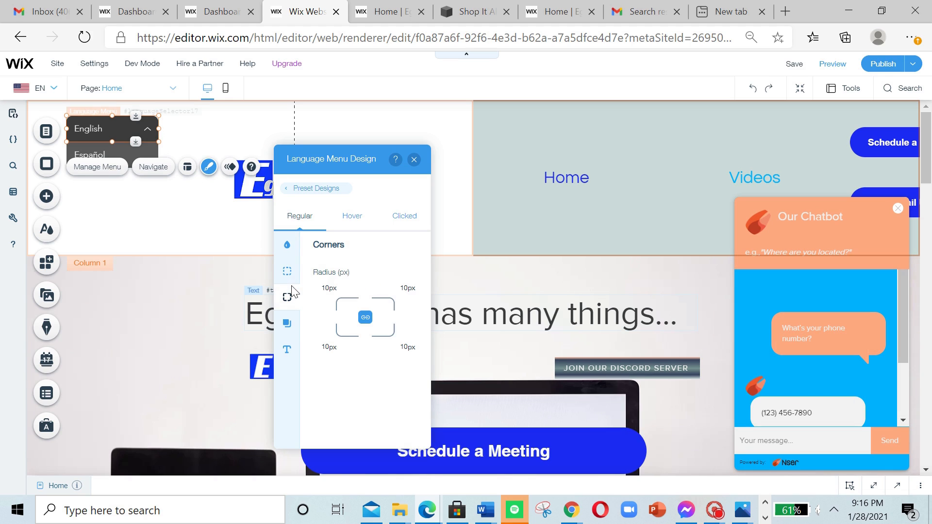
left_click(330, 347)
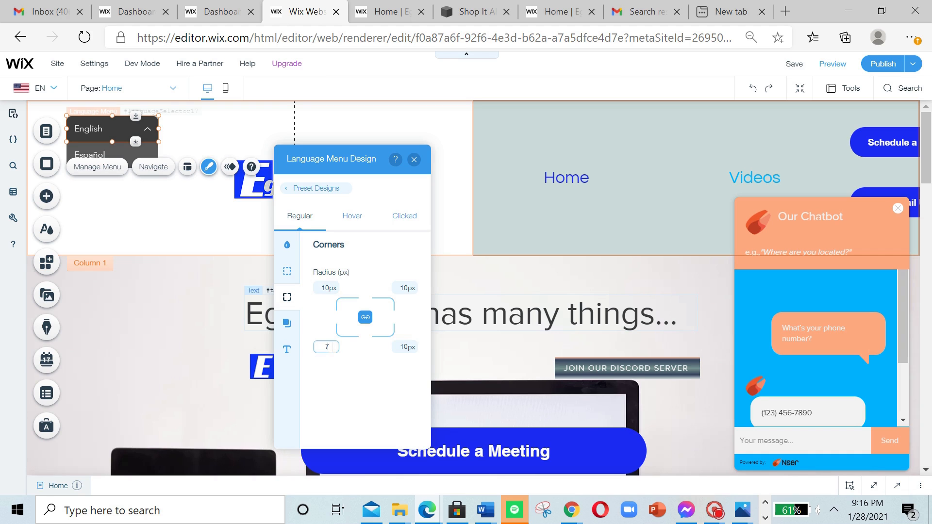
type("7")
key("Return")
Step: Enable the Language Menu's shadow and set its angle to 202°
left_click(286, 324)
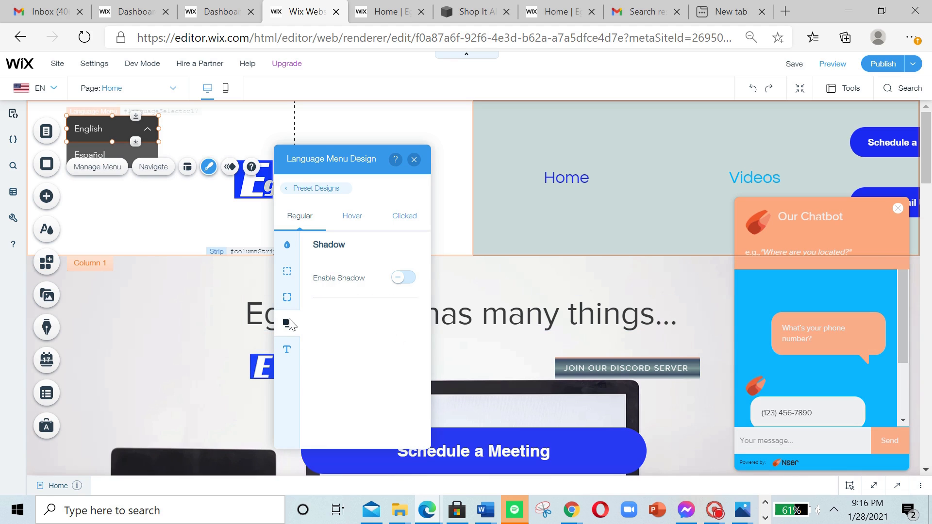
left_click(406, 282)
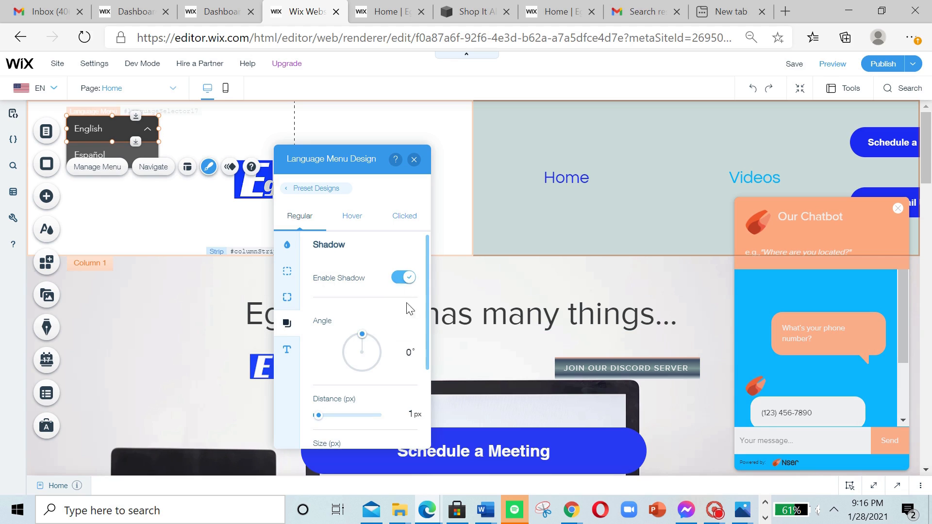
left_click_drag(363, 339, 342, 381)
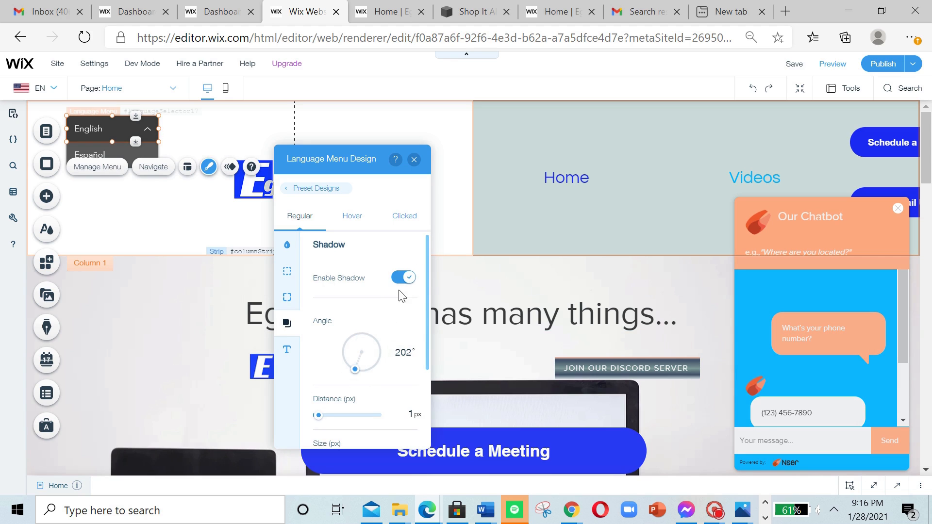
Step: Format the Language Menu's regular text as bold Barlow Extra Light at 26 px
left_click(288, 350)
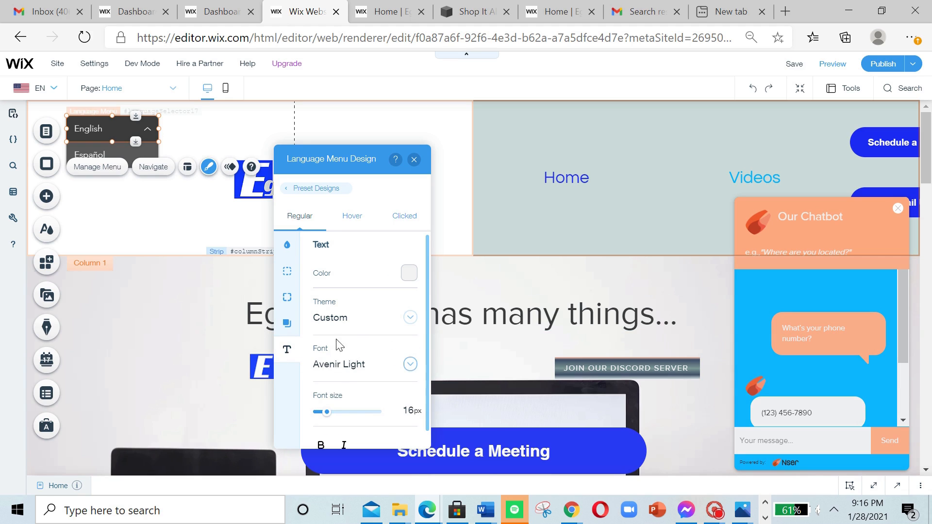
left_click(336, 376)
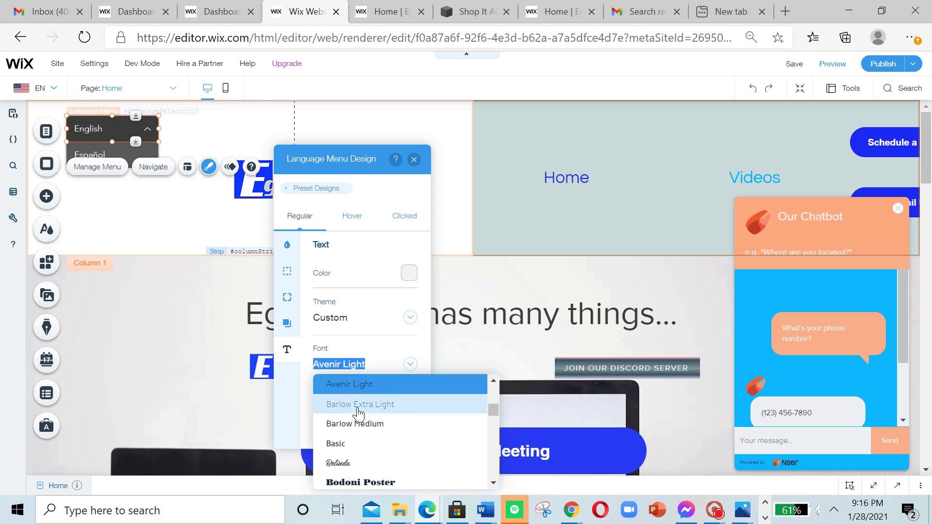
left_click(353, 405)
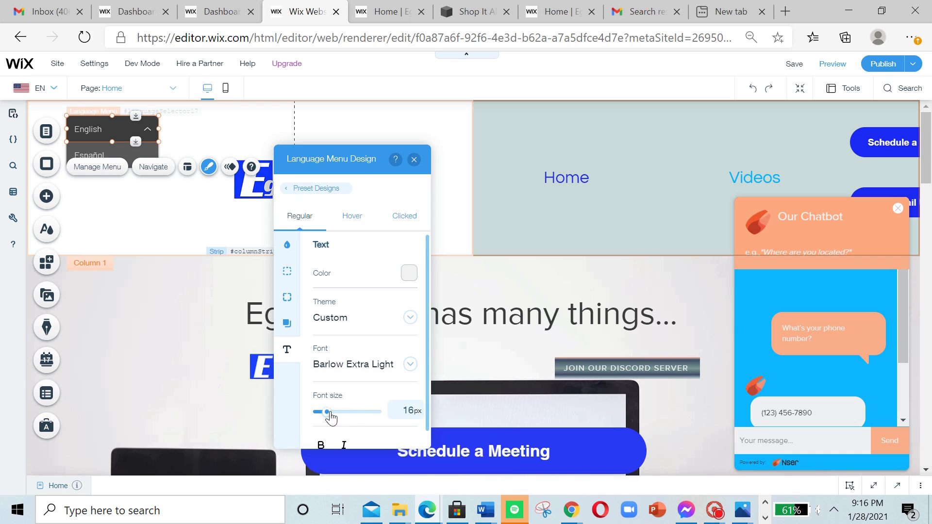
left_click_drag(328, 412, 332, 412)
scroll(333, 416, "down", 1)
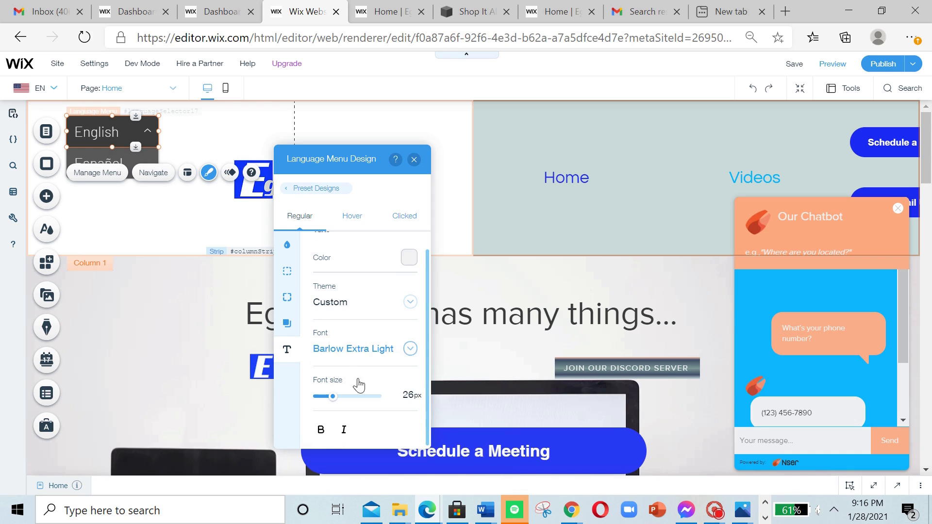
left_click(322, 429)
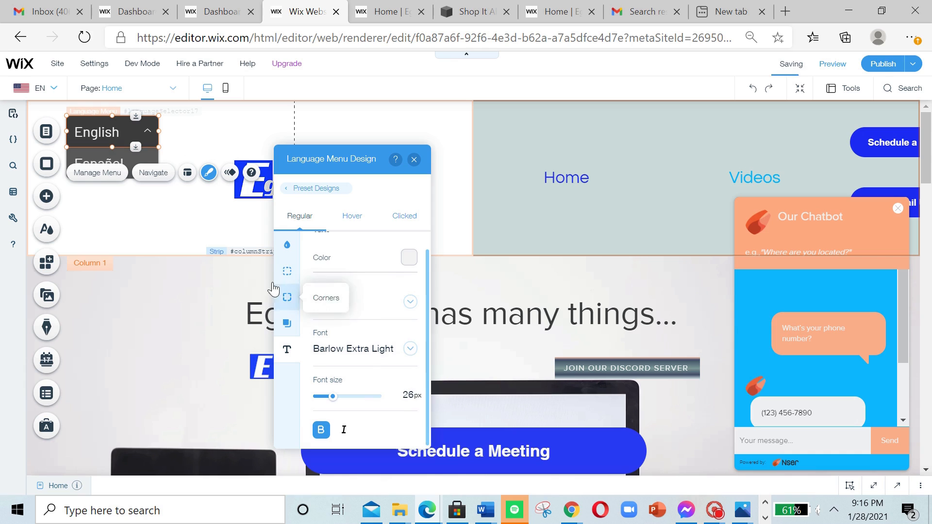
Step: Review the Language Menu's hover-state text color and fill color settings
scroll(387, 284, "up", 1)
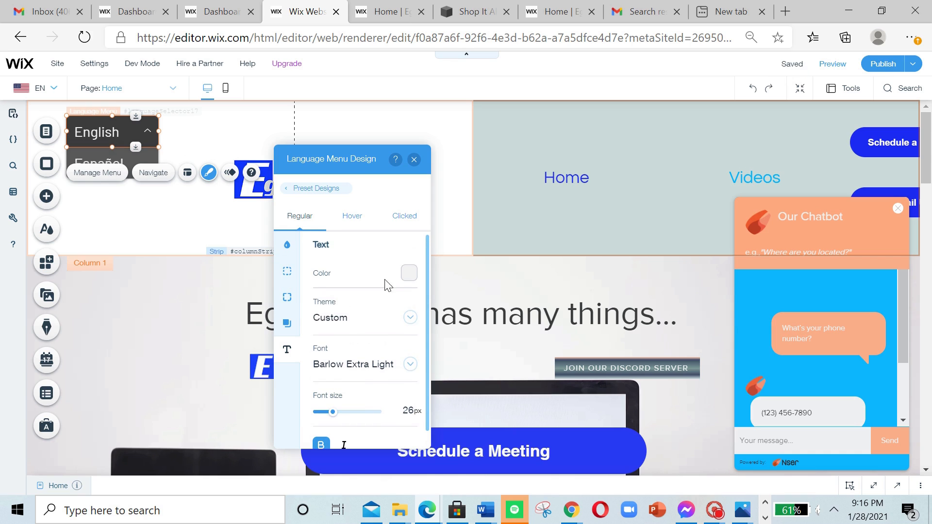
left_click(362, 216)
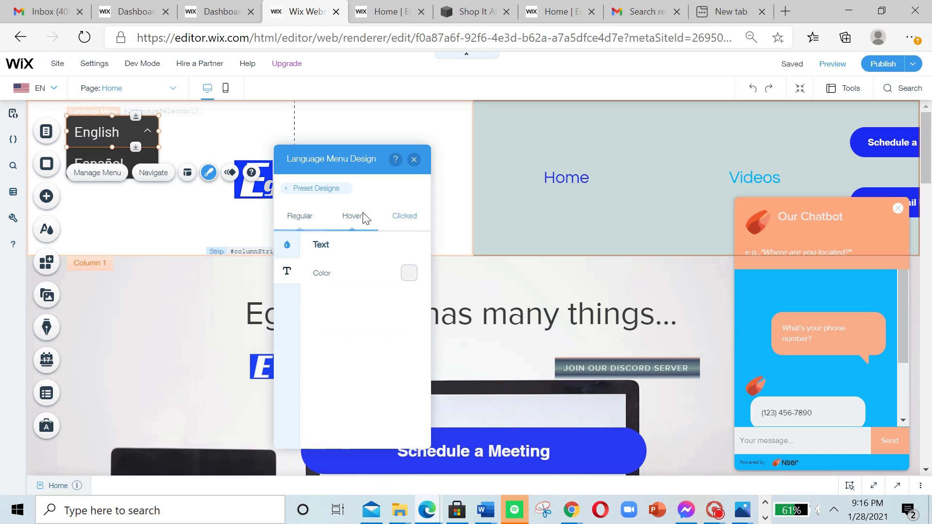
left_click(411, 276)
left_click(399, 274)
left_click(287, 245)
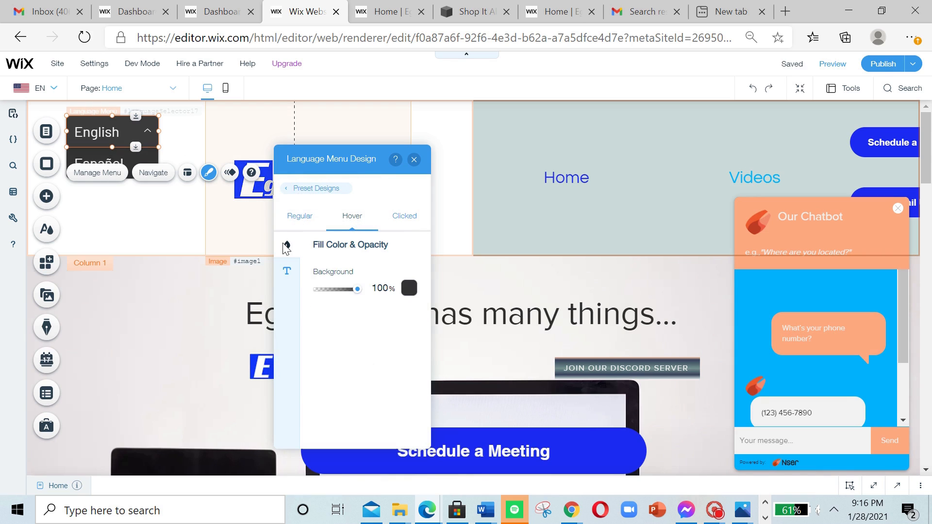
Step: Set the Language Menu's hover-state background color to the gray site color #898989
left_click(409, 288)
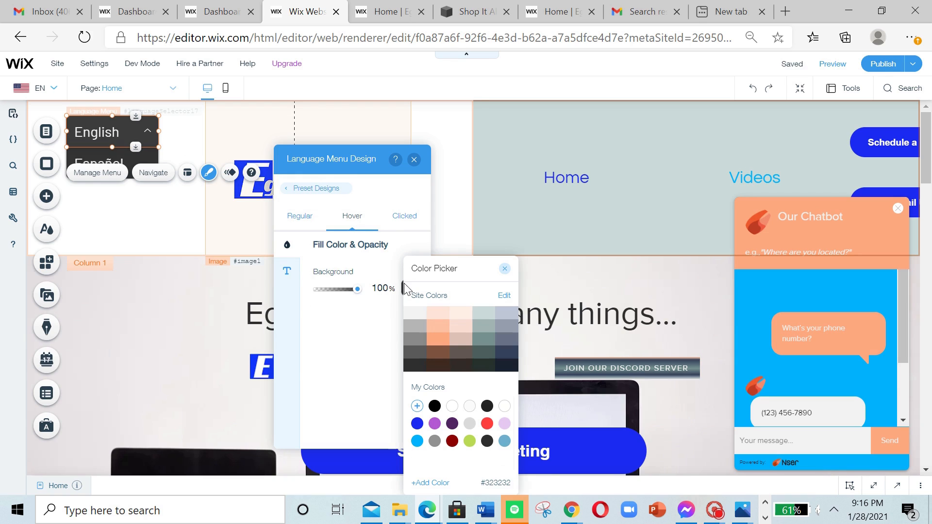
left_click(418, 317)
left_click(383, 361)
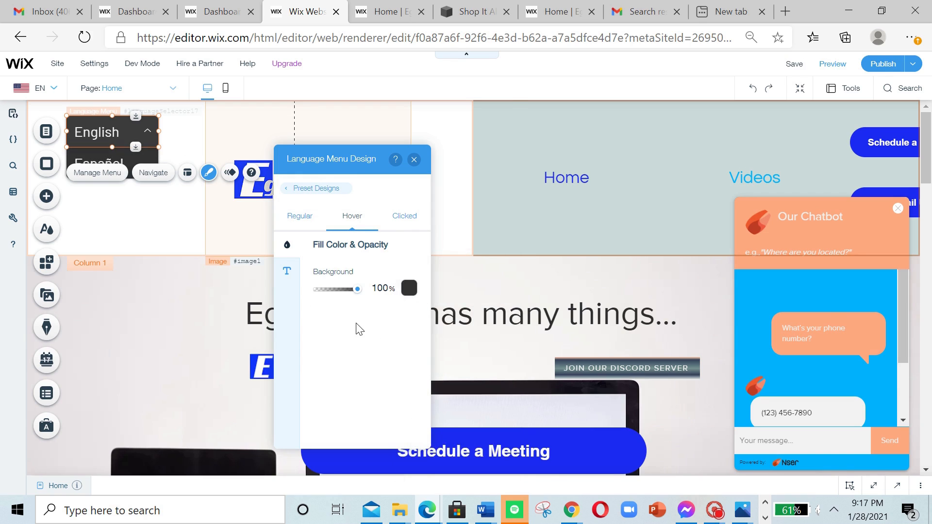
left_click(407, 291)
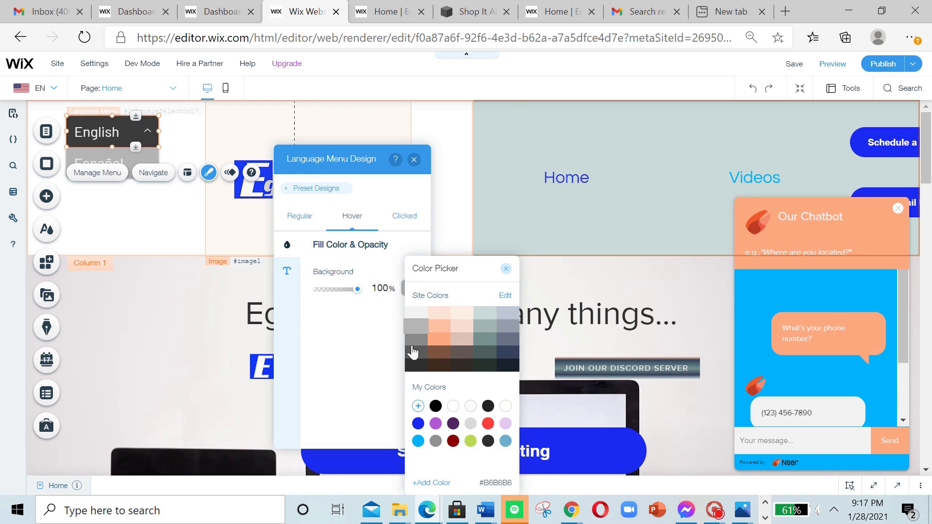
left_click(507, 268)
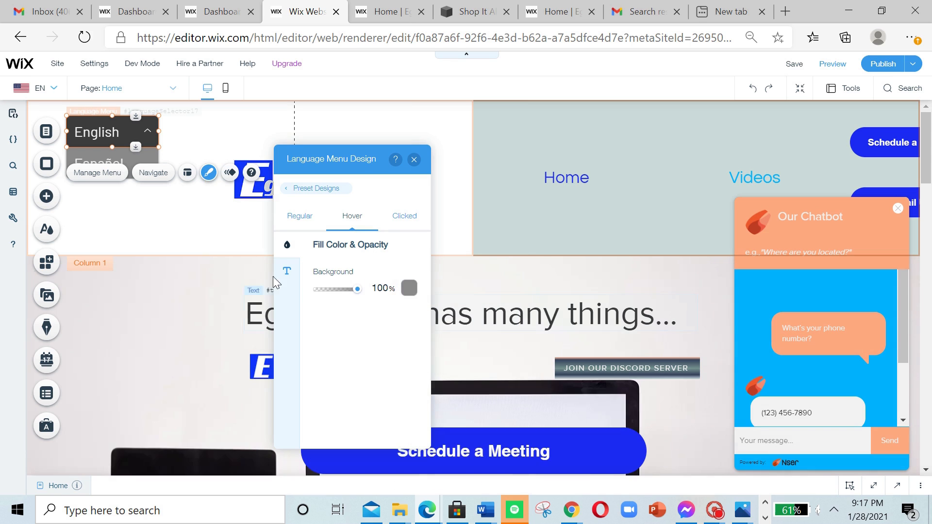
Step: Set the Language Menu's hover-state text color to white from the saved colors
left_click(287, 273)
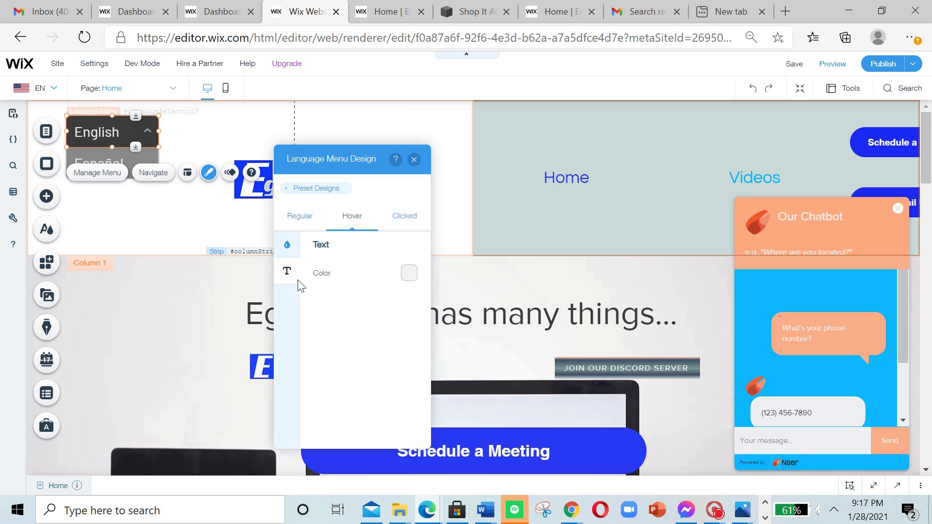
left_click(408, 275)
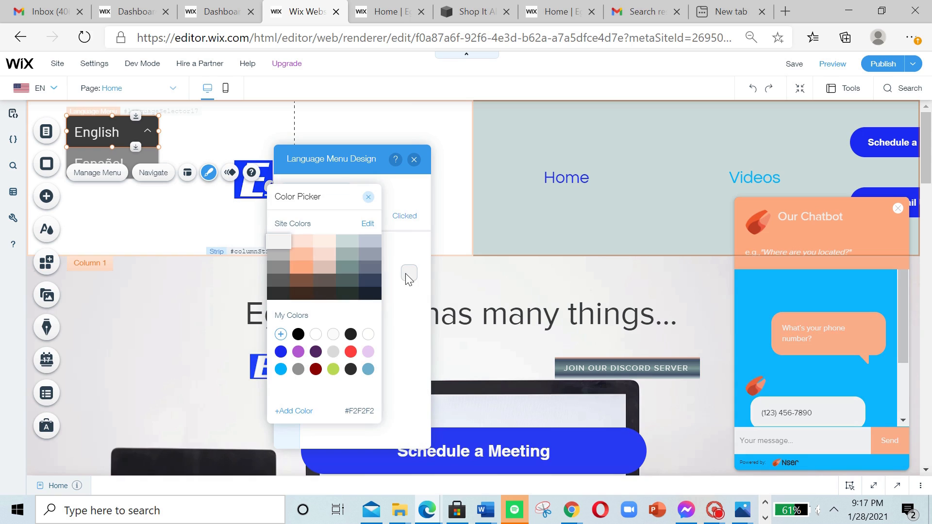
left_click(363, 281)
left_click(316, 334)
left_click(397, 331)
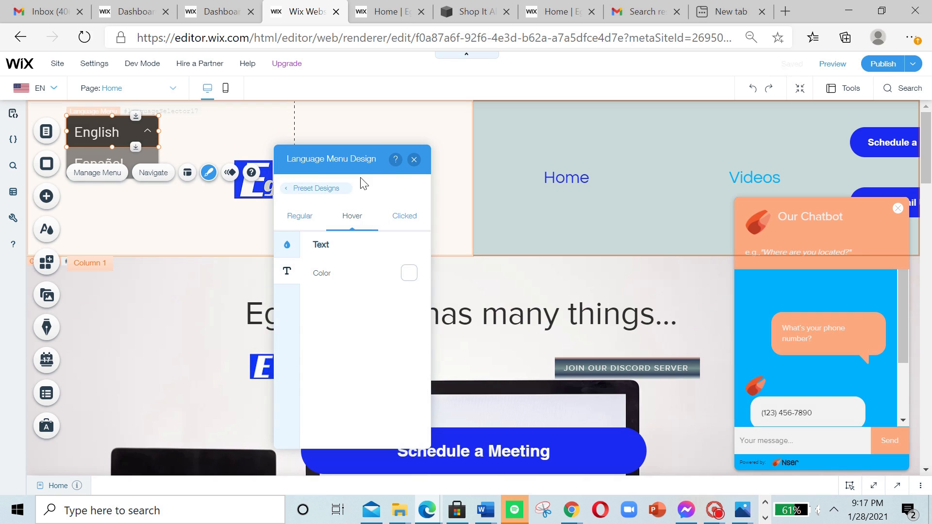
Step: Set the Language Menu's clicked-state background color to white from the saved colors
left_click(407, 218)
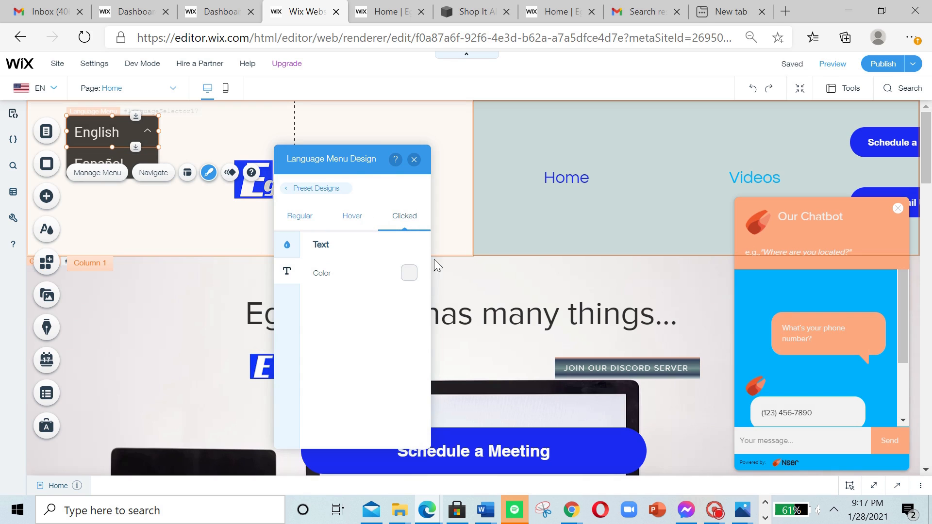
left_click(290, 244)
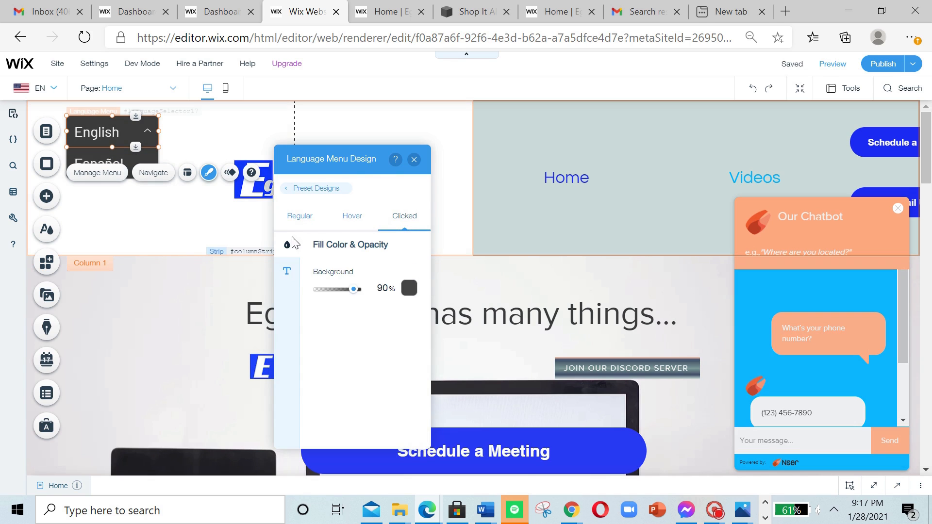
left_click(411, 289)
left_click(423, 318)
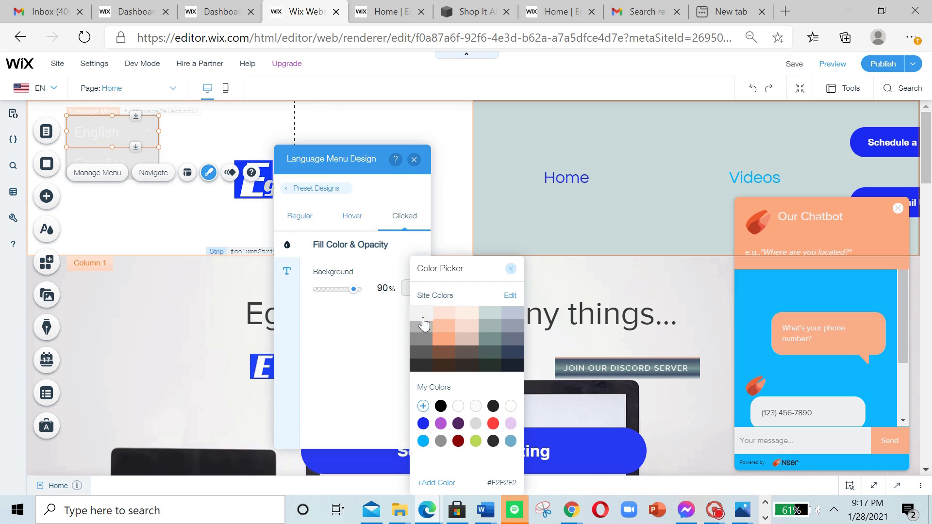
left_click(458, 407)
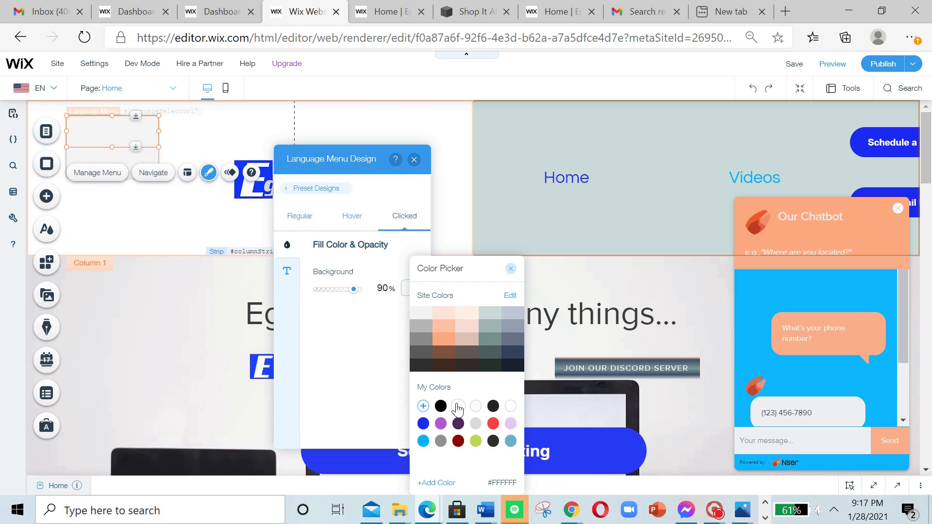
left_click(511, 269)
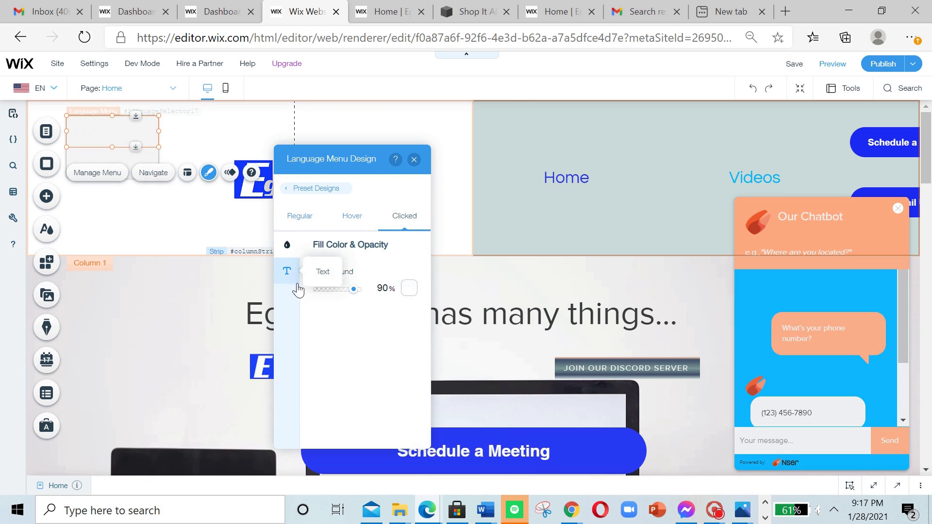
Step: Set the Language Menu's clicked-state text color to black (#000000) and close the design settings
left_click(287, 272)
left_click(409, 272)
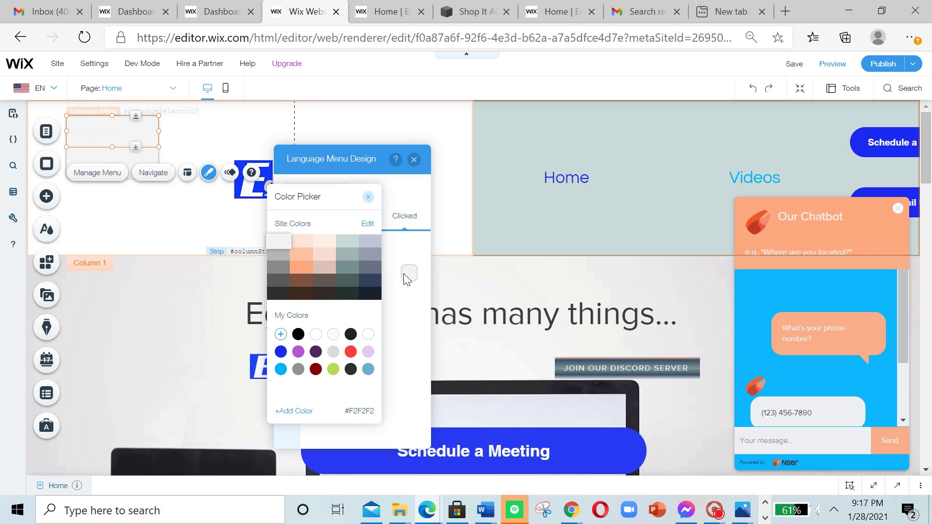
left_click(298, 334)
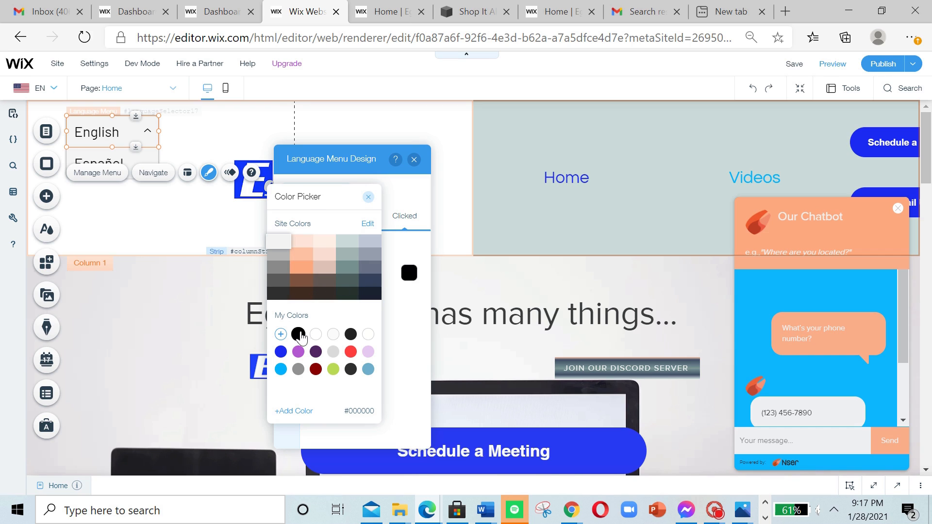
left_click(368, 197)
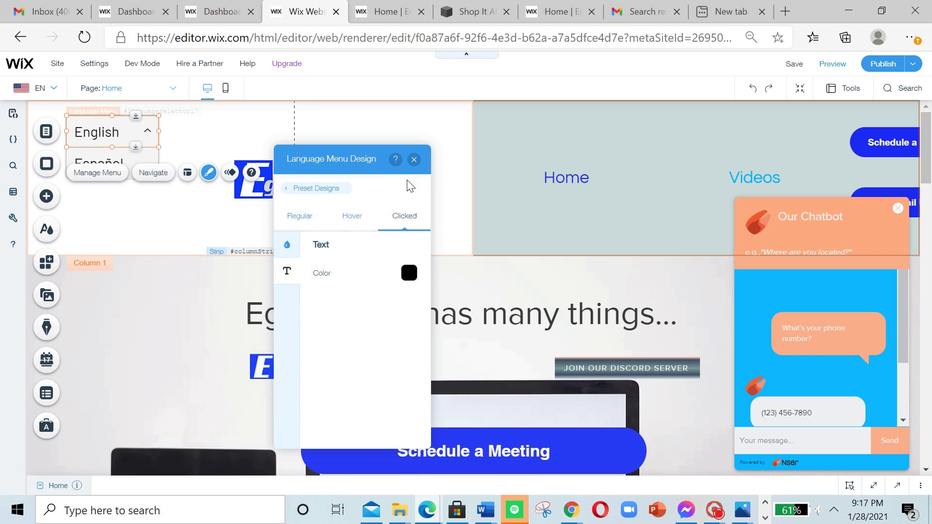
left_click(414, 159)
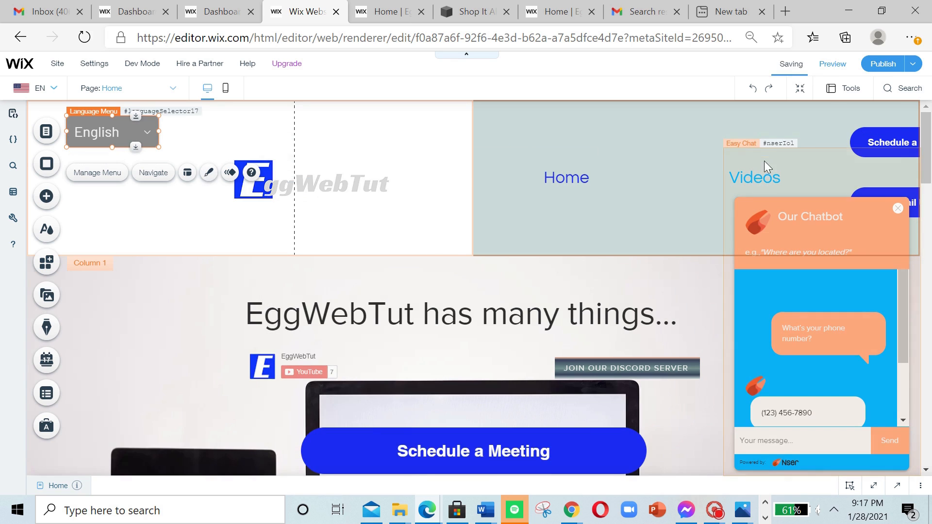
Step: Preview the site, switch it to Español and back to English with the language menu, and return to the editor
left_click(831, 63)
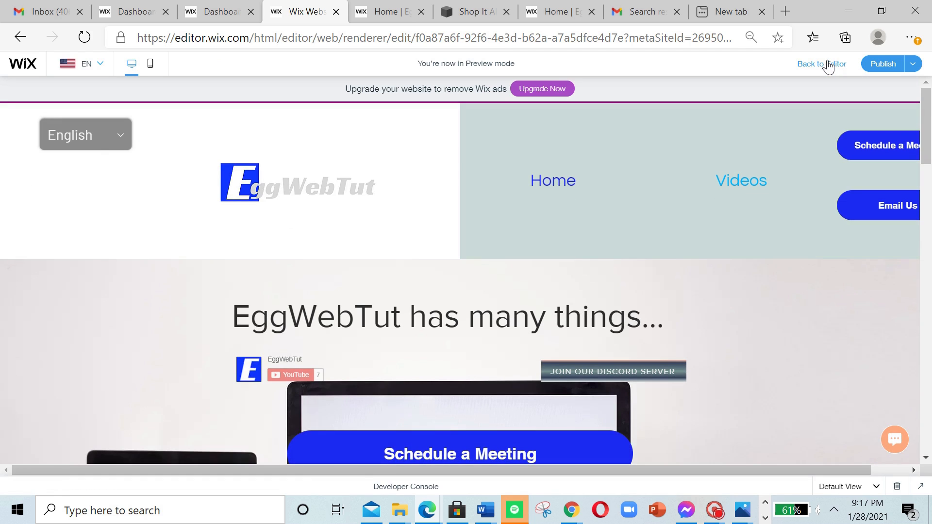
left_click(89, 138)
left_click(101, 173)
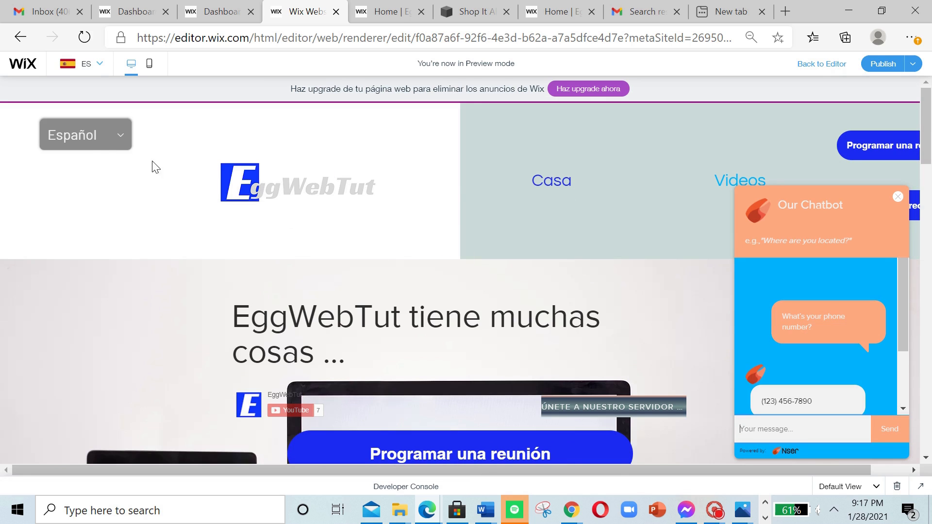
left_click(92, 138)
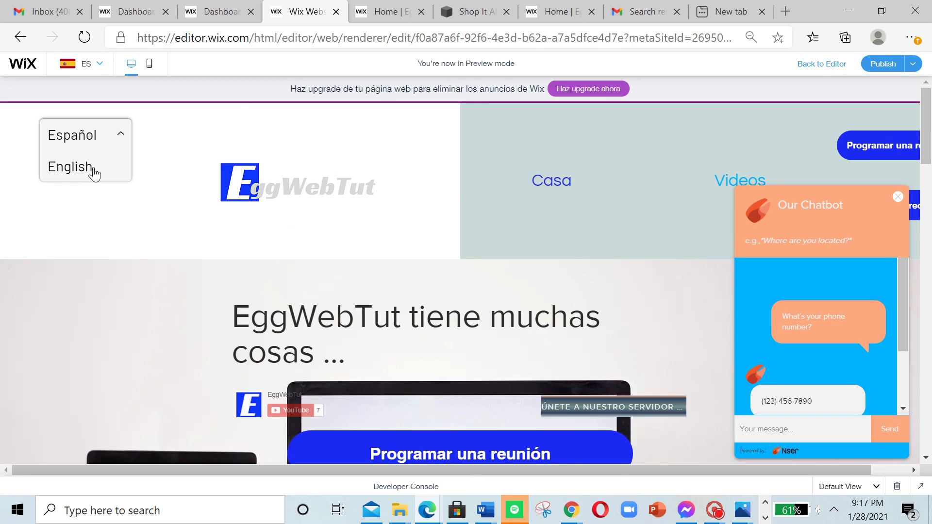
left_click(94, 170)
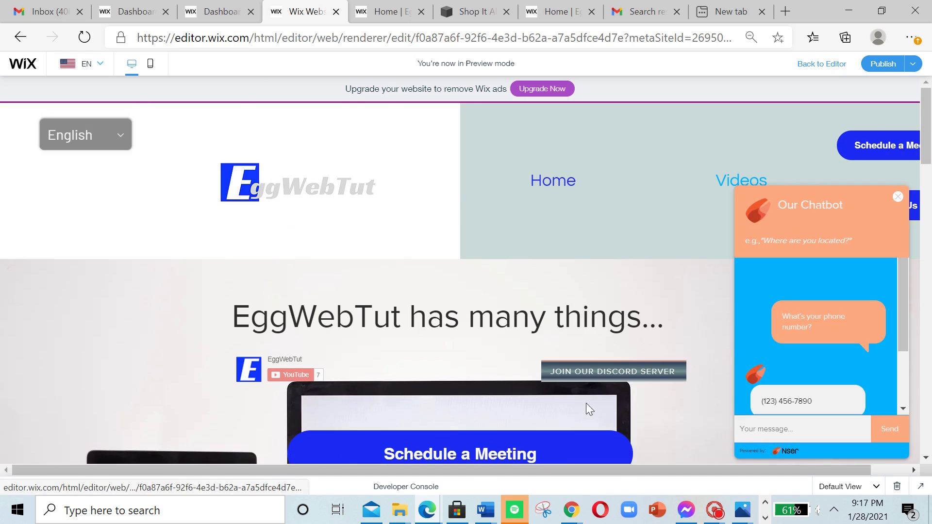
scroll(563, 292, "down", 10)
scroll(563, 283, "up", 10)
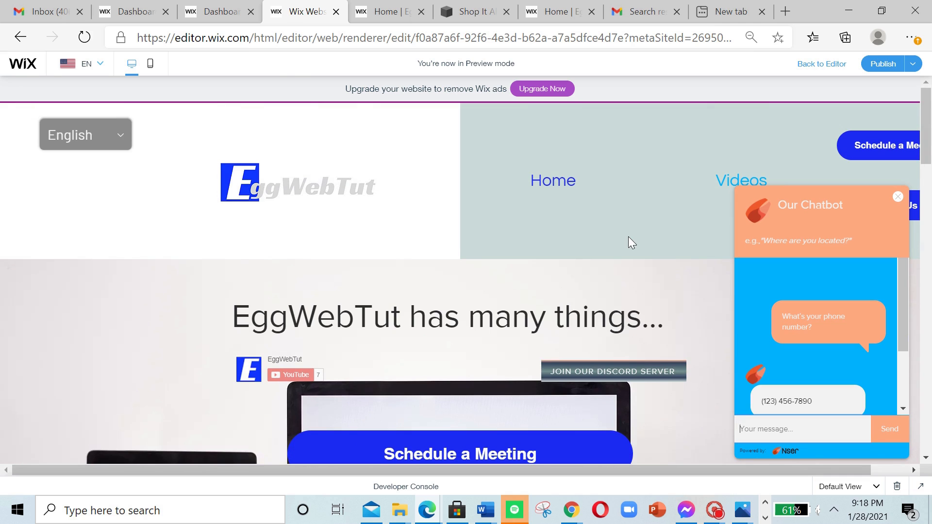
left_click(841, 68)
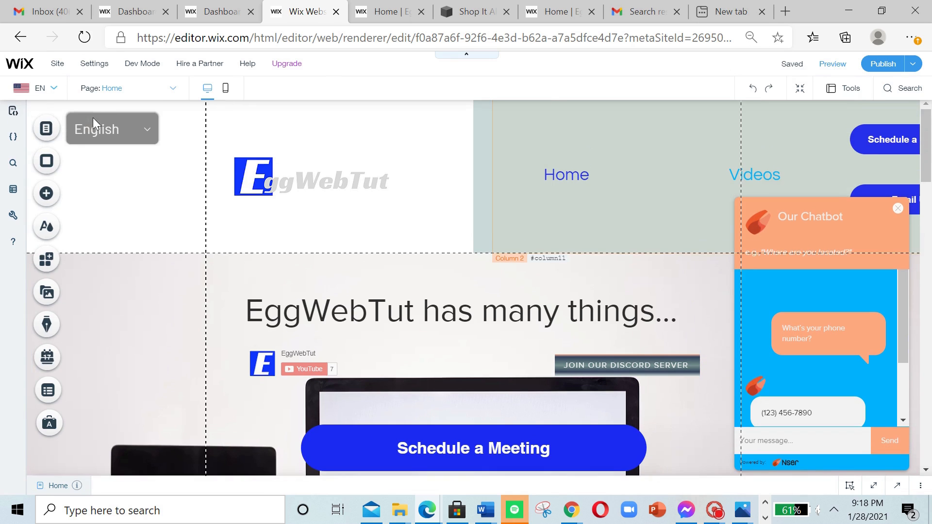
Step: Open the Multilingual Dashboard and bring up the Spanish translations for the Privacy & Cookies Advanced Settings
left_click(40, 89)
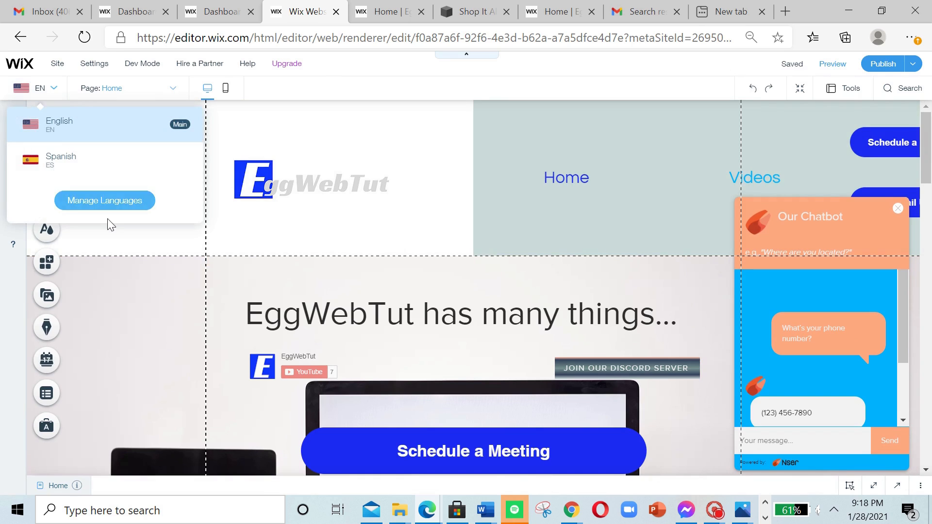
left_click(114, 202)
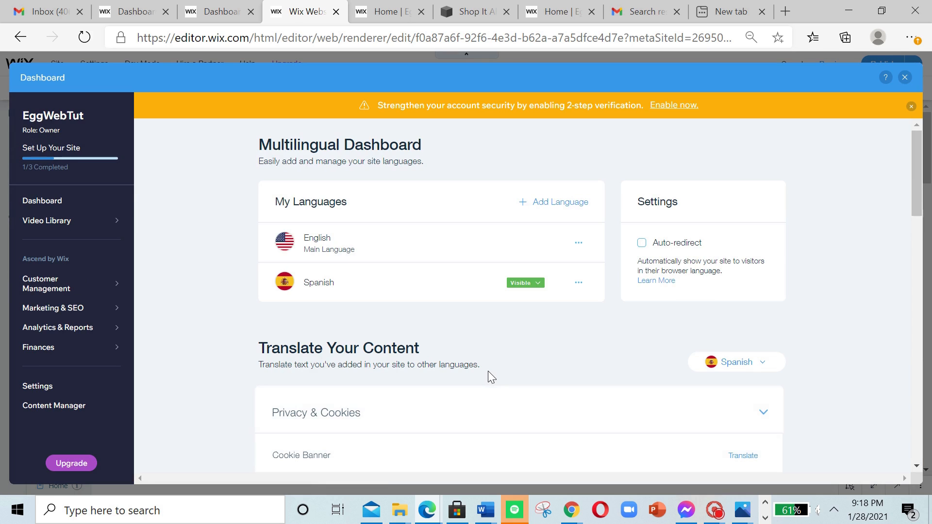
scroll(523, 372, "down", 5)
scroll(549, 396, "up", 2)
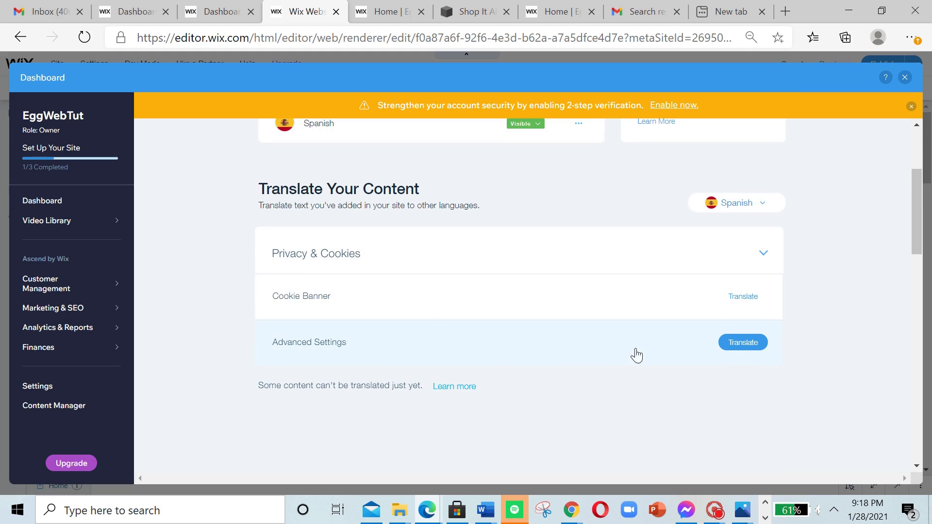
left_click(748, 343)
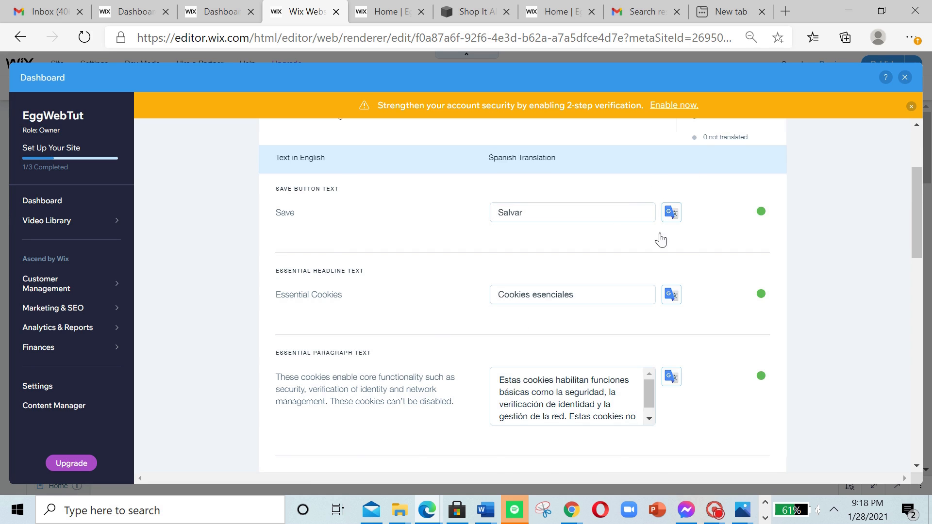
Step: Review the Spanish translations of the cookie Advanced Settings texts and close the dashboard
scroll(657, 242, "up", 1)
scroll(662, 242, "down", 2)
scroll(646, 252, "up", 3)
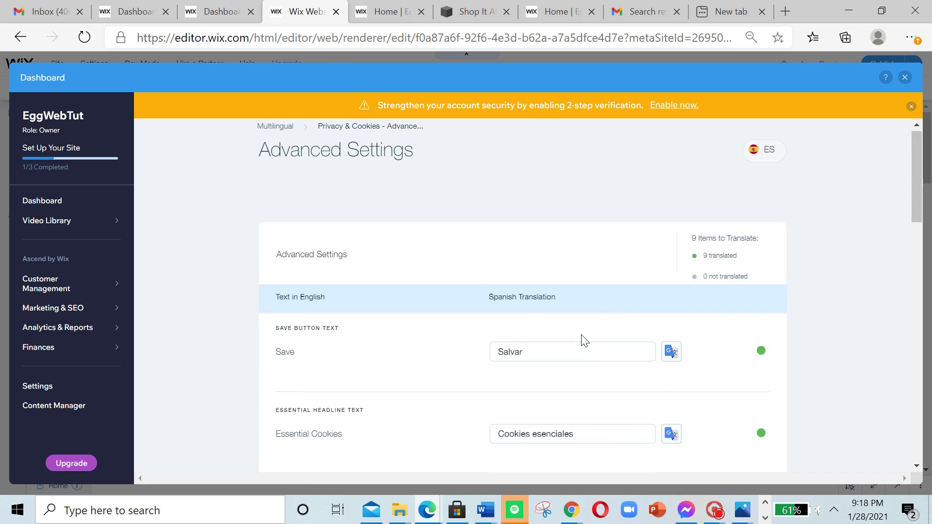
scroll(580, 345, "down", 6)
scroll(577, 352, "down", 10)
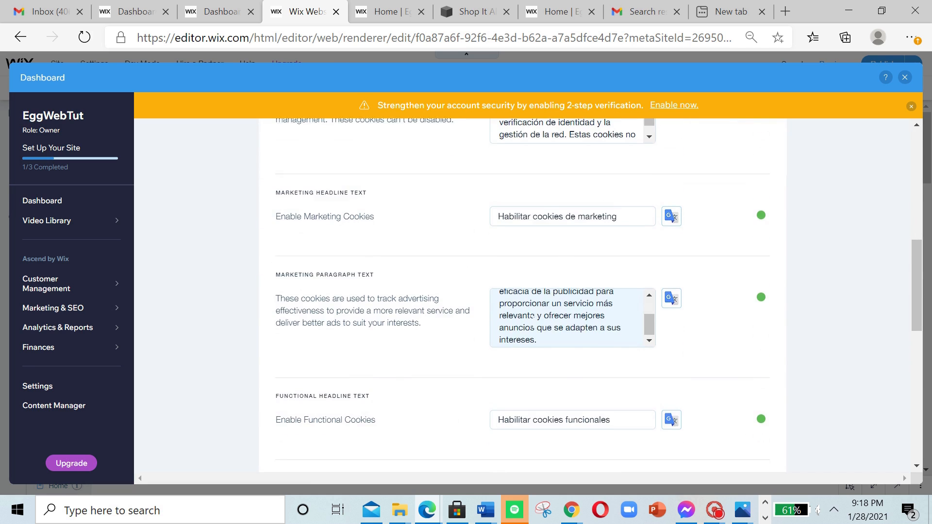
scroll(590, 387, "down", 2)
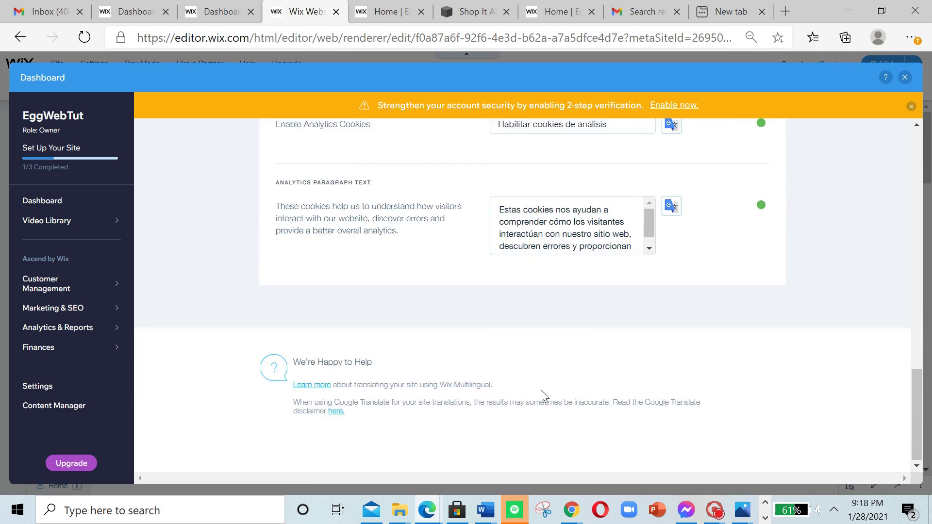
scroll(543, 395, "up", 10)
scroll(604, 334, "up", 5)
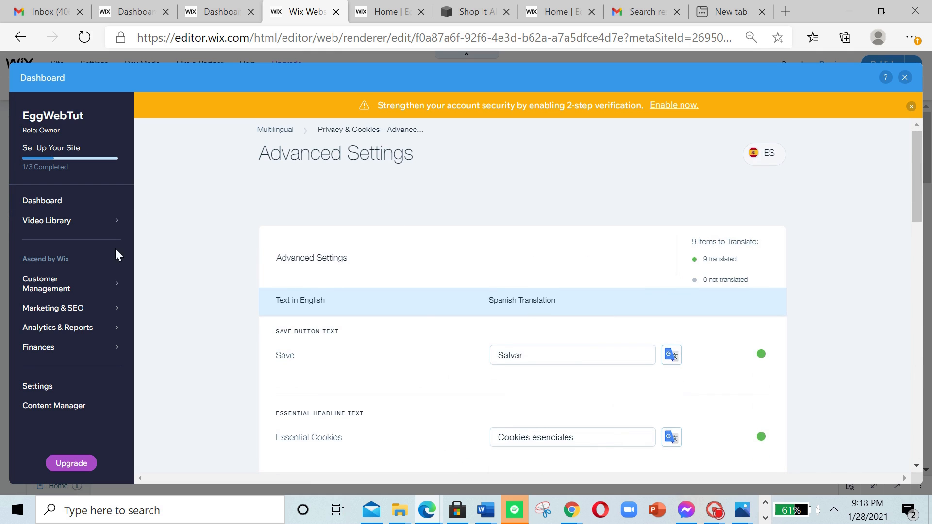
left_click(906, 77)
Step: Open the Multilingual Dashboard from the site's language selector and bring up the help article on content that can't be translated
left_click(43, 88)
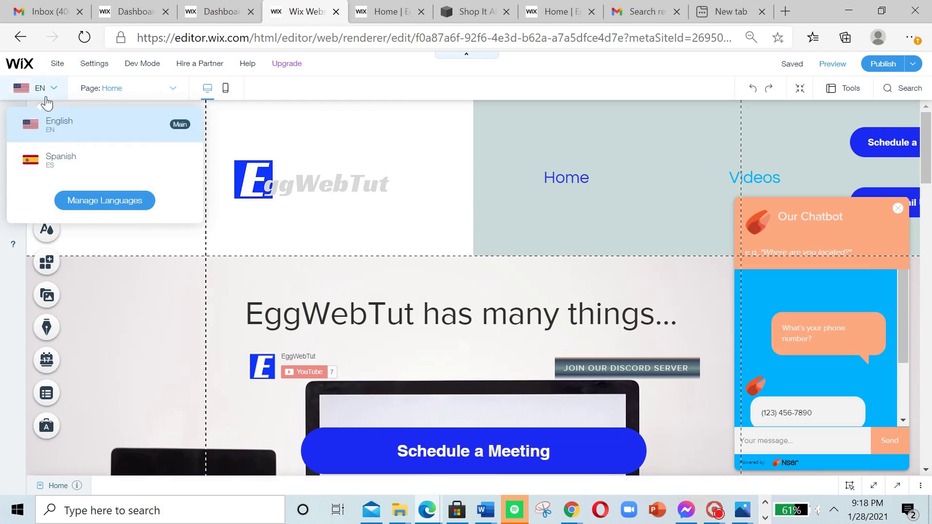
left_click(119, 201)
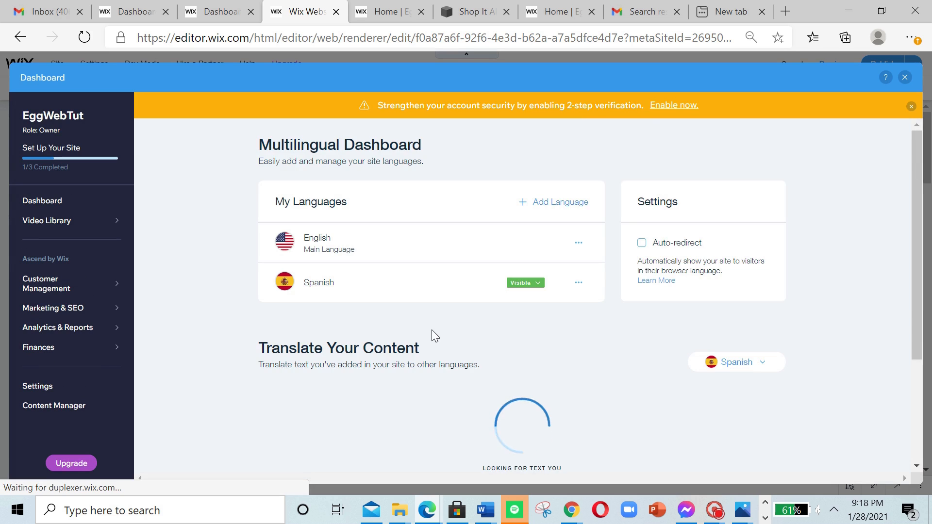
scroll(502, 332, "down", 2)
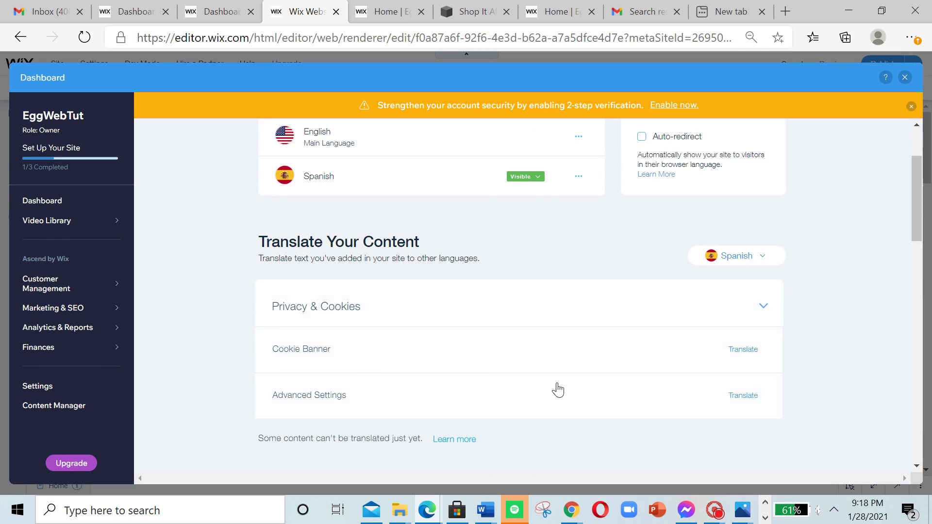
scroll(588, 385, "down", 3)
scroll(596, 338, "up", 3)
left_click(462, 439)
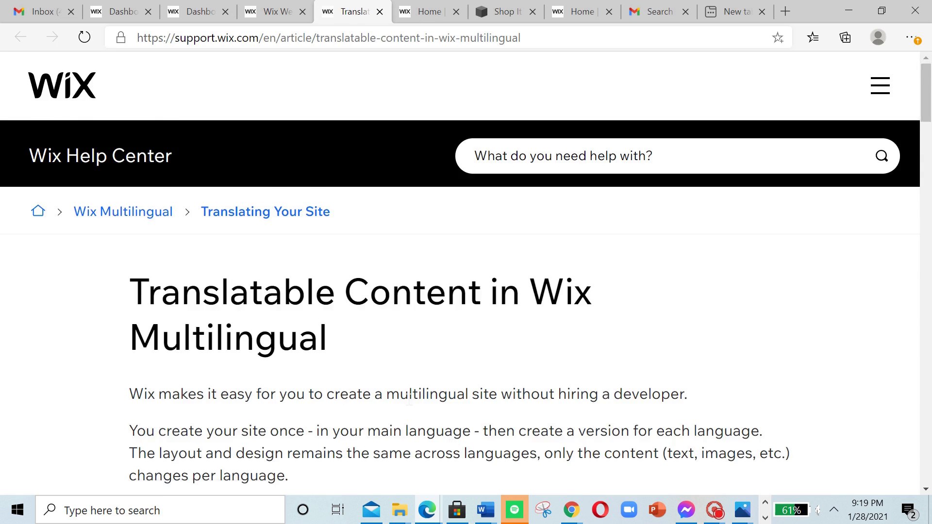
Step: Examine the help article's lists of apps and editing platforms that don't support Wix Multilingual
scroll(381, 410, "down", 6)
scroll(381, 410, "down", 12)
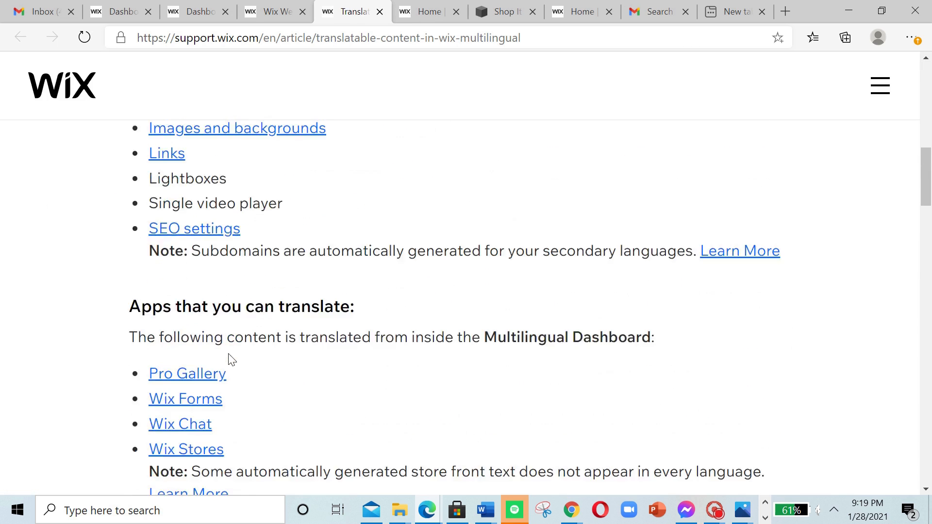
scroll(256, 391, "down", 5)
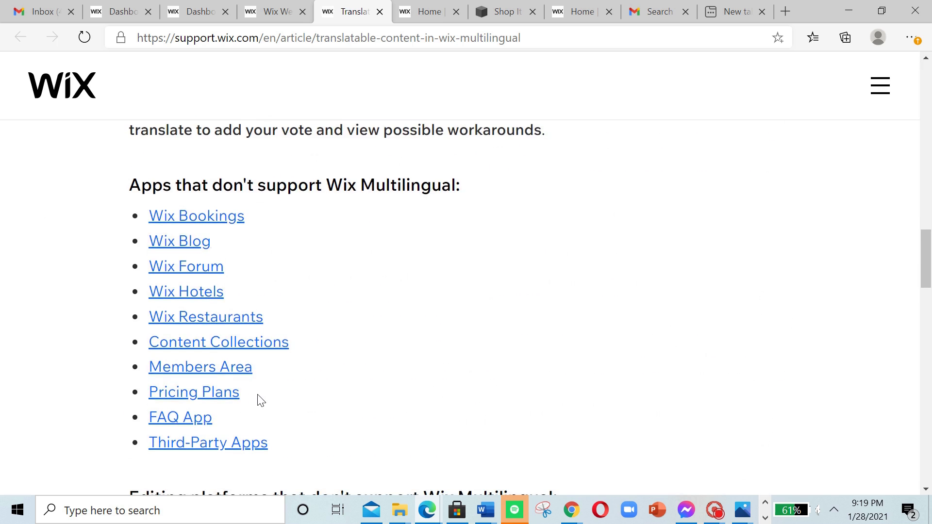
scroll(257, 395, "up", 5)
scroll(265, 397, "down", 5)
scroll(283, 420, "up", 3)
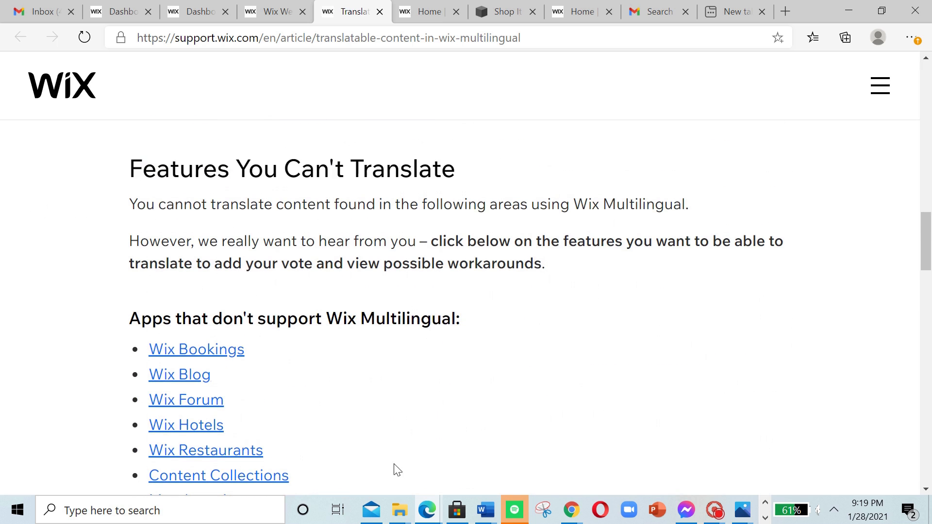
left_click_drag(147, 312, 503, 312)
left_click(508, 310)
scroll(178, 364, "down", 1)
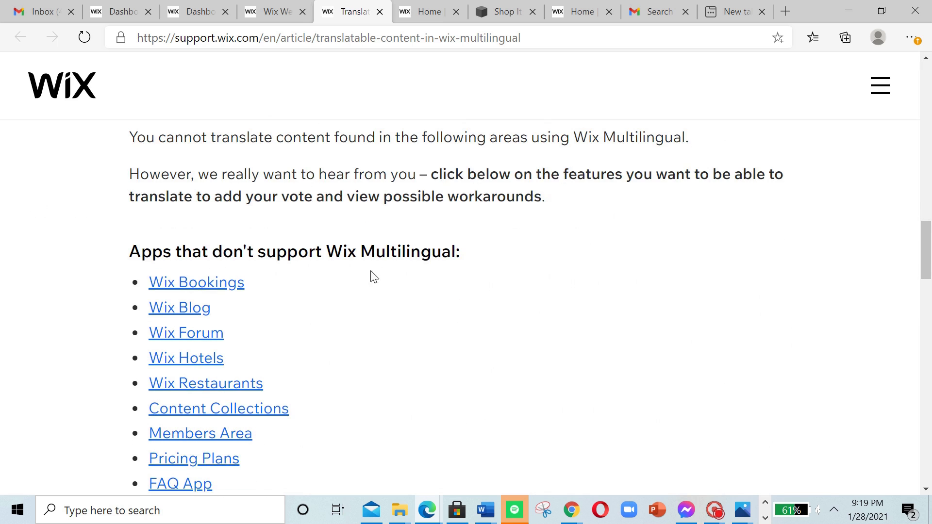
scroll(372, 277, "down", 4)
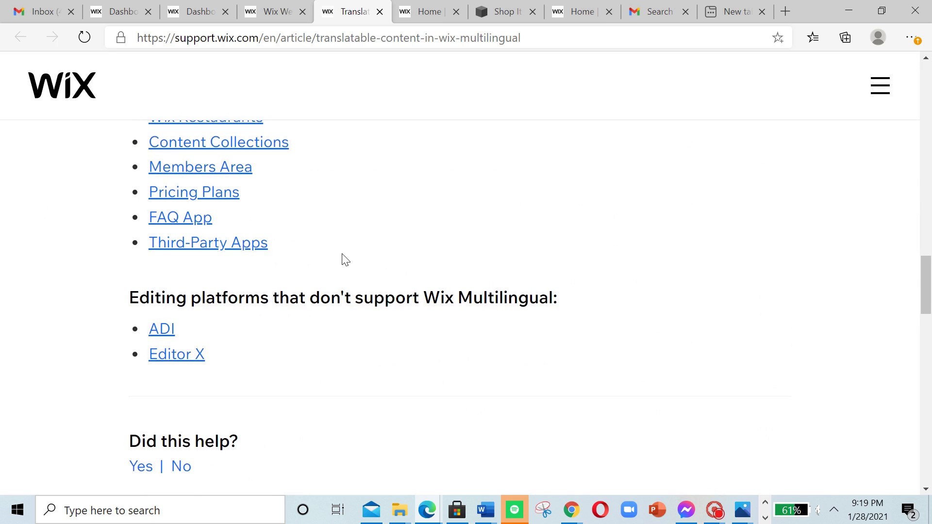
scroll(349, 274, "up", 5)
scroll(193, 253, "down", 2)
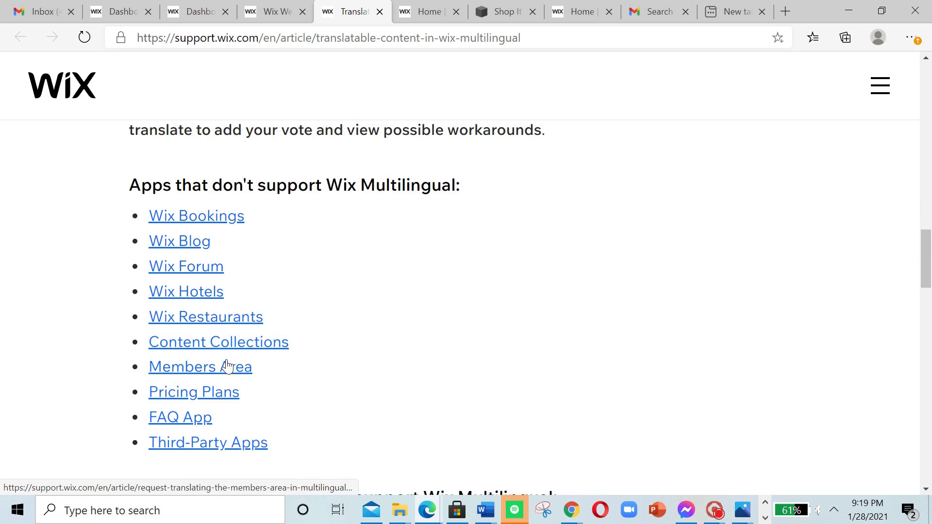
Step: Review the article's content editable per language and its translatable apps, and return to the Multilingual Dashboard
middle_click(397, 280)
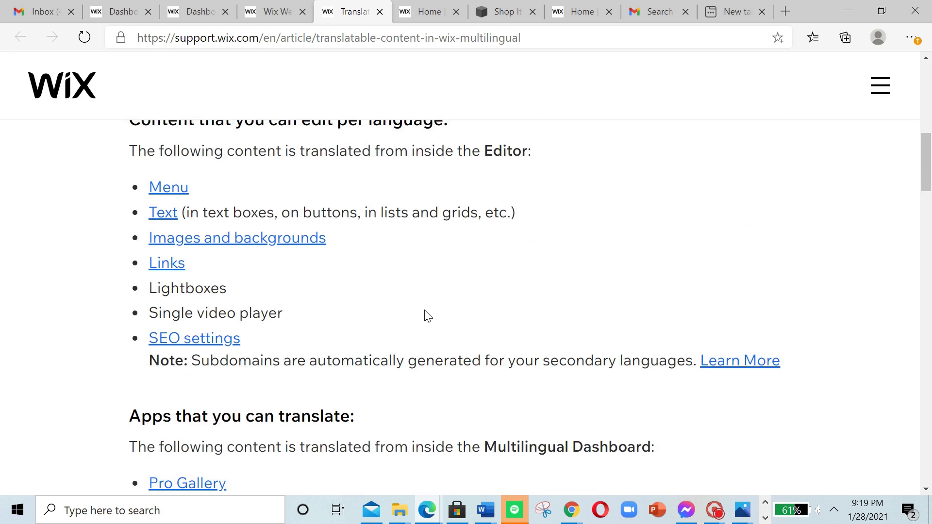
middle_click(487, 259)
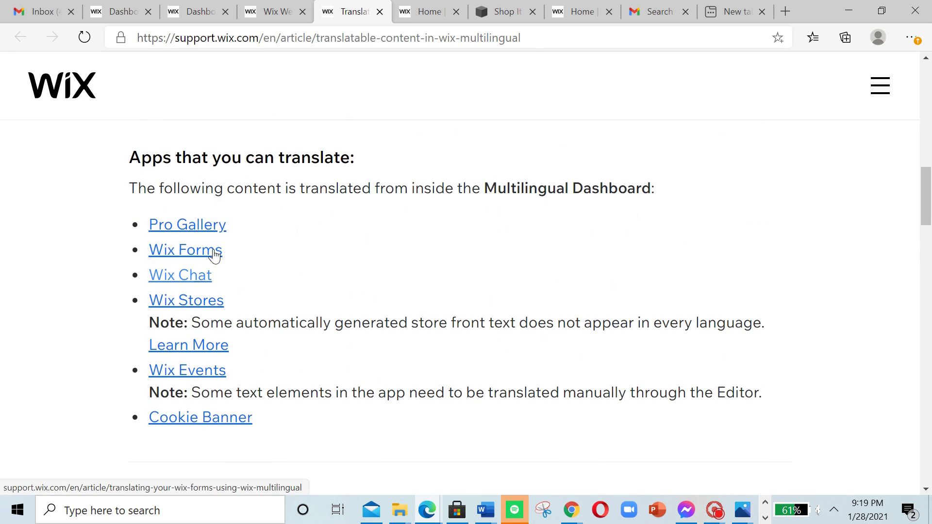
scroll(223, 292, "up", 1)
middle_click(248, 285)
scroll(248, 286, "up", 4)
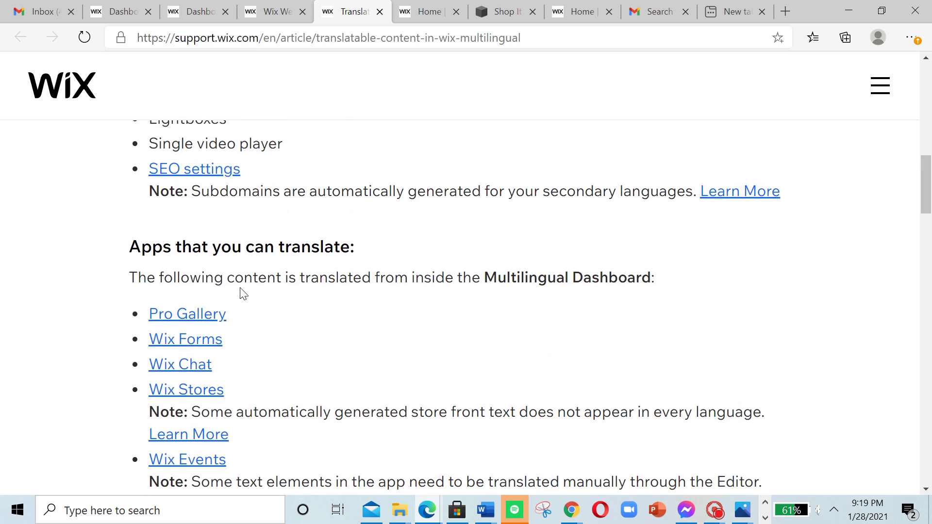
scroll(287, 240, "up", 8)
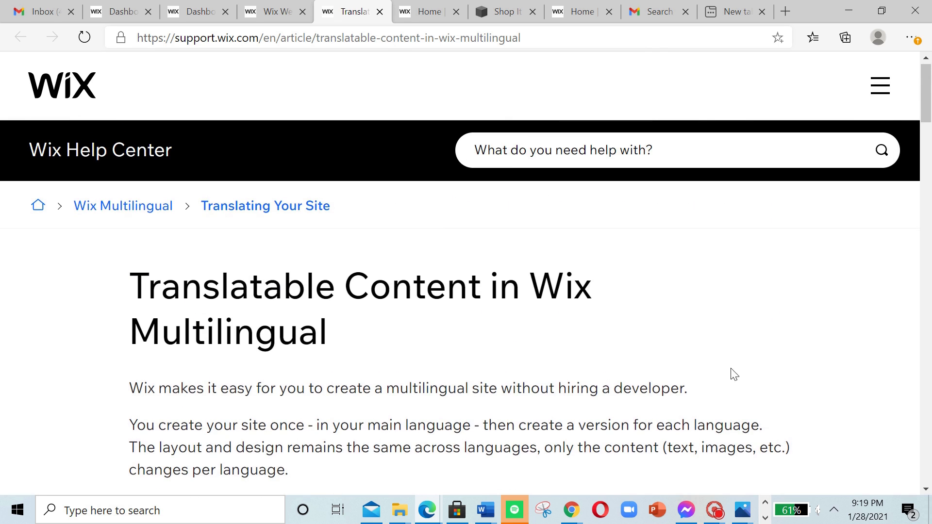
scroll(498, 150, "down", 2)
scroll(542, 189, "up", 3)
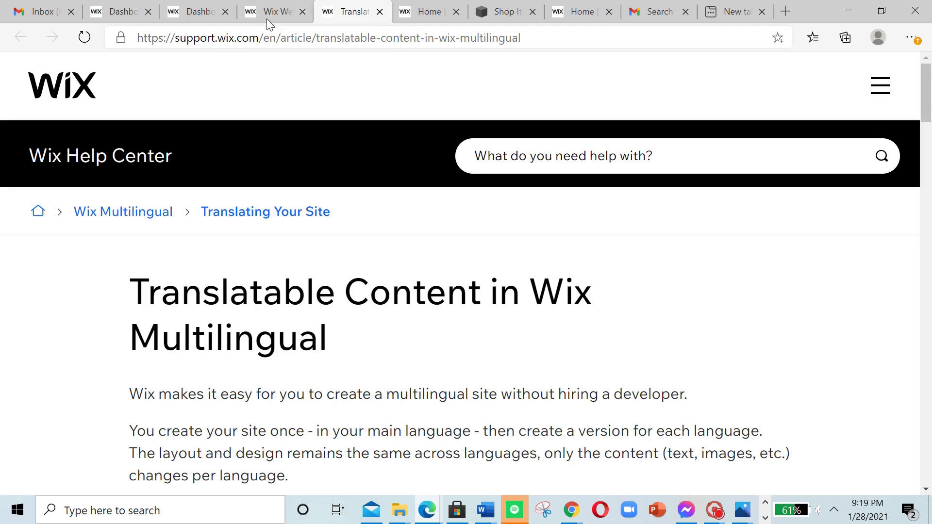
left_click(287, 6)
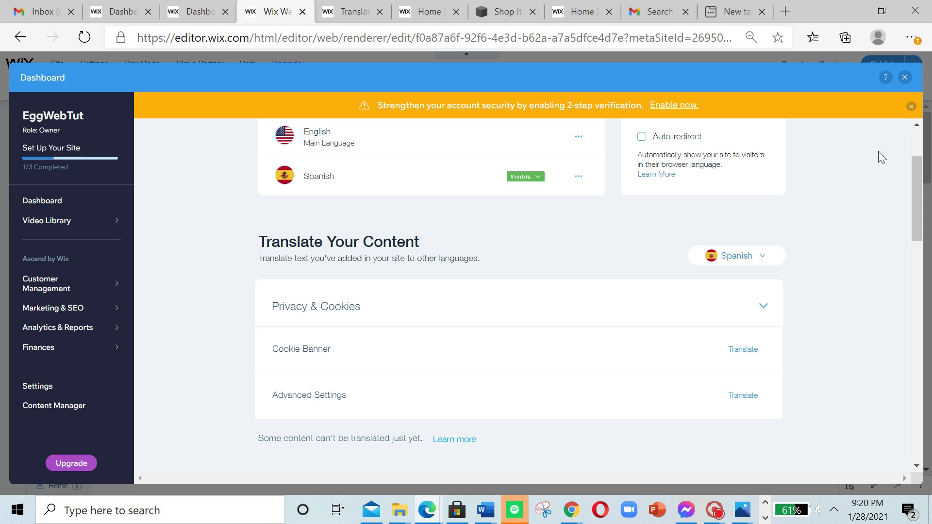
left_click(713, 507)
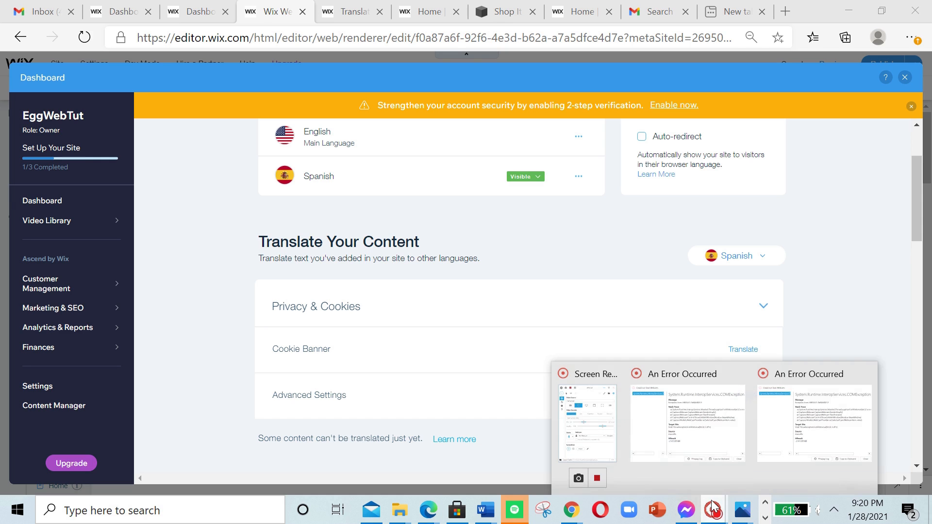
left_click(217, 278)
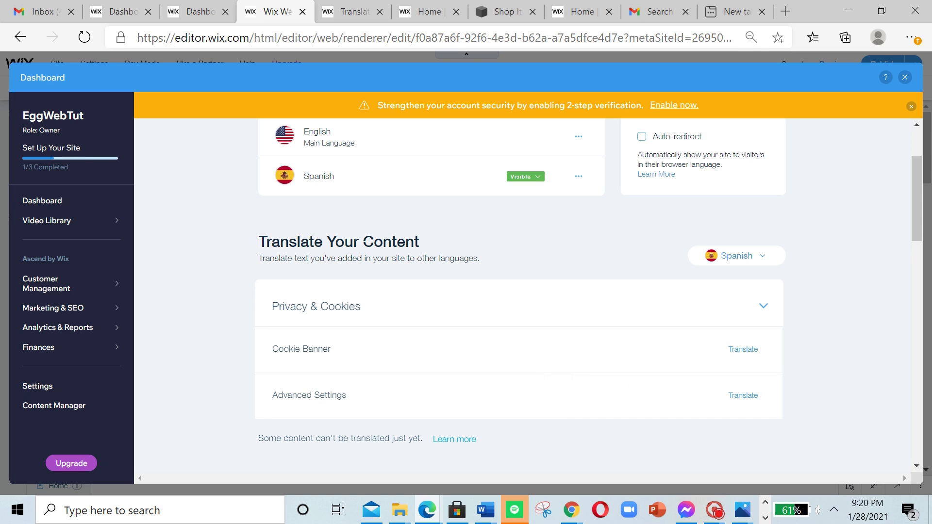
scroll(485, 258, "up", 2)
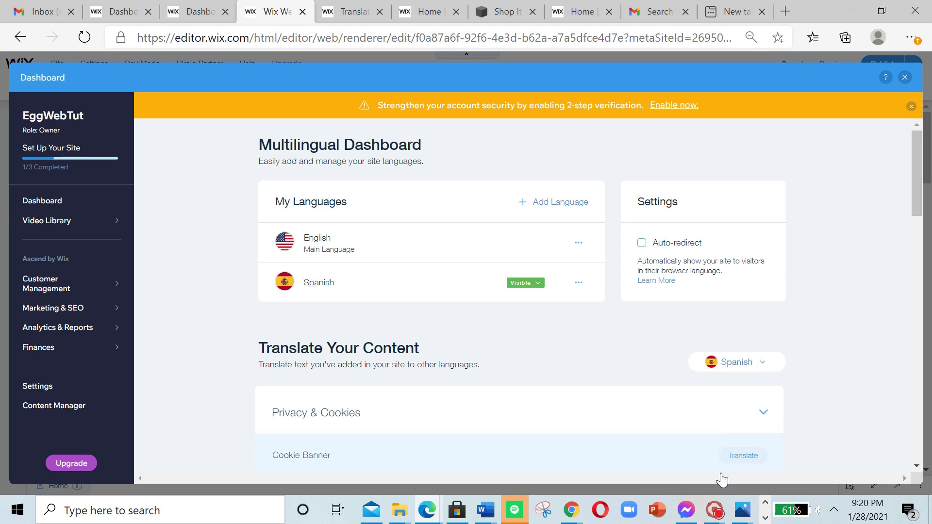
left_click(721, 508)
left_click(570, 398)
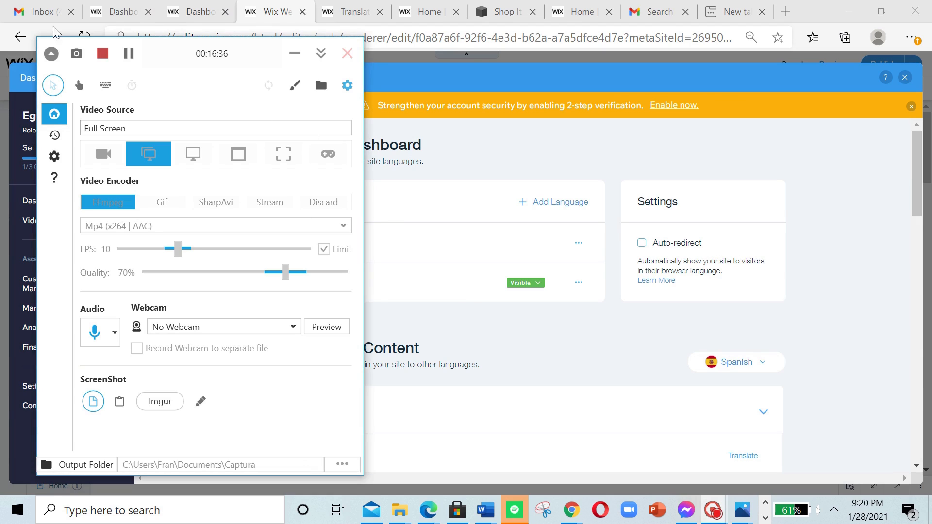
left_click(102, 53)
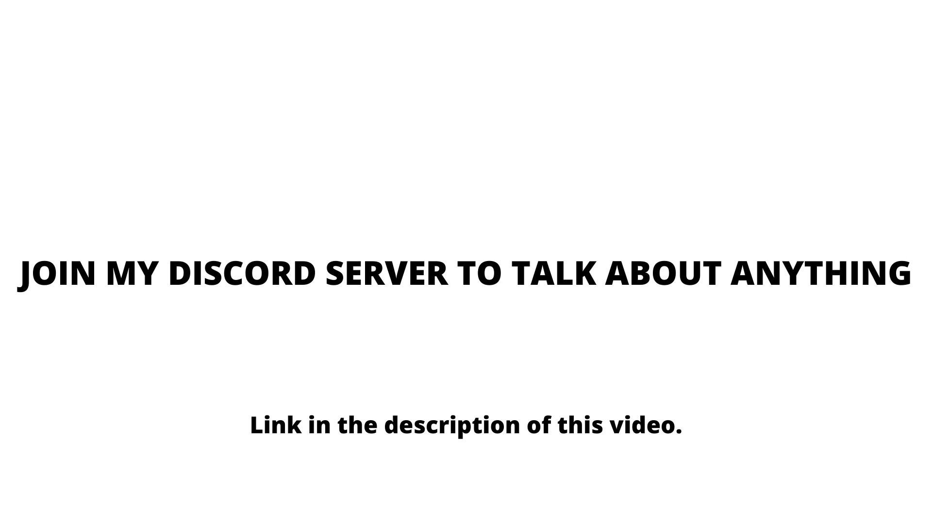